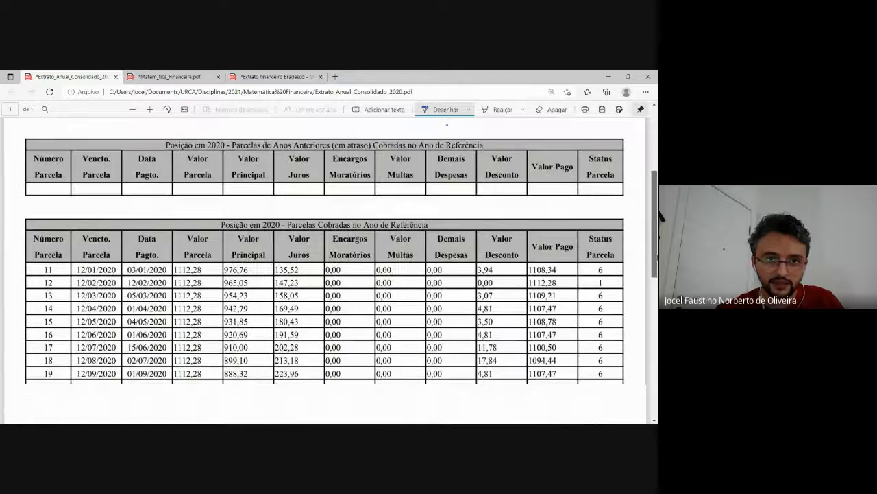
Circle the Valor Principal and Valor Juros values and outline the Valor Parcela values in the table of installments charged in 2020
{"action": "scroll", "coordinate": [643, 172], "scroll_direction": "up", "scroll_amount": 3}
{"action": "scroll", "coordinate": [642, 172], "scroll_direction": "down", "scroll_amount": 5}
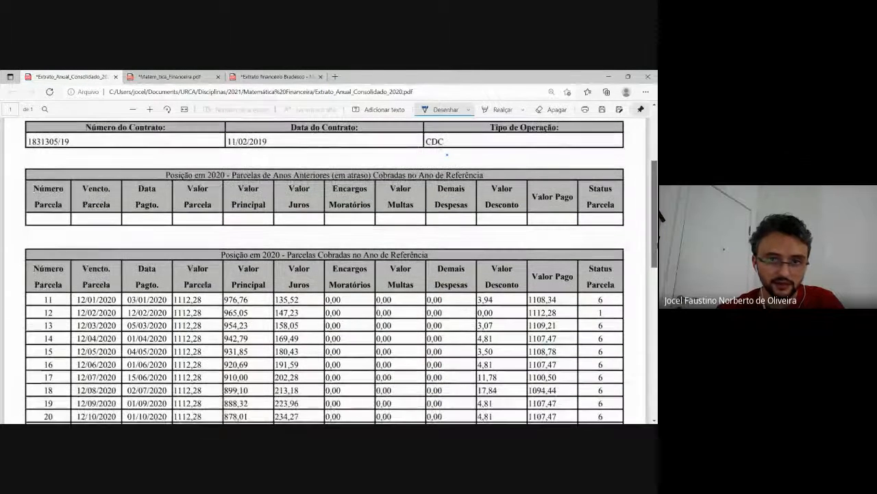
{"action": "scroll", "coordinate": [329, 270], "scroll_direction": "down", "scroll_amount": 2}
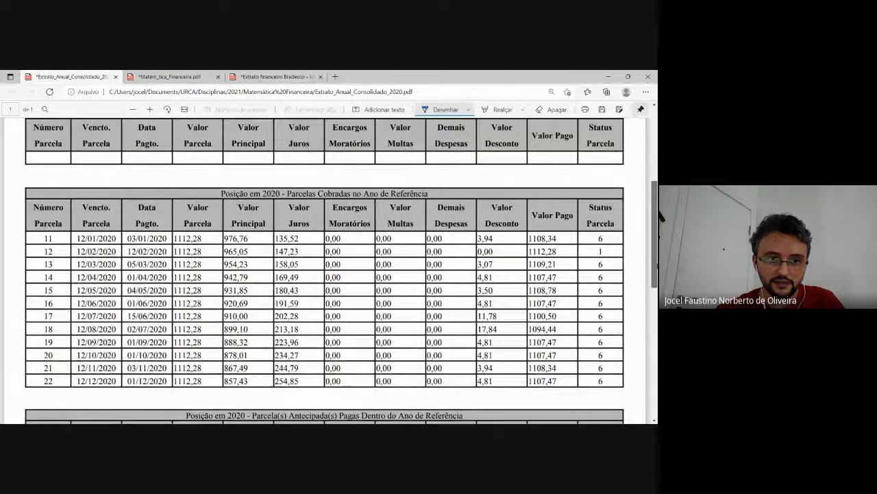
{"action": "scroll", "coordinate": [326, 271], "scroll_direction": "down", "scroll_amount": 1}
{"action": "scroll", "coordinate": [325, 270], "scroll_direction": "down", "scroll_amount": 3}
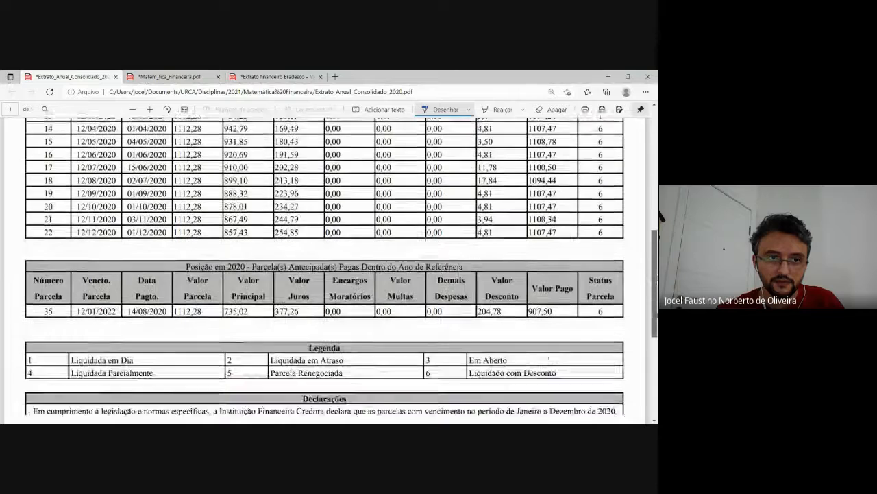
{"action": "left_click_drag", "start_coordinate": [656, 314], "coordinate": [648, 286]}
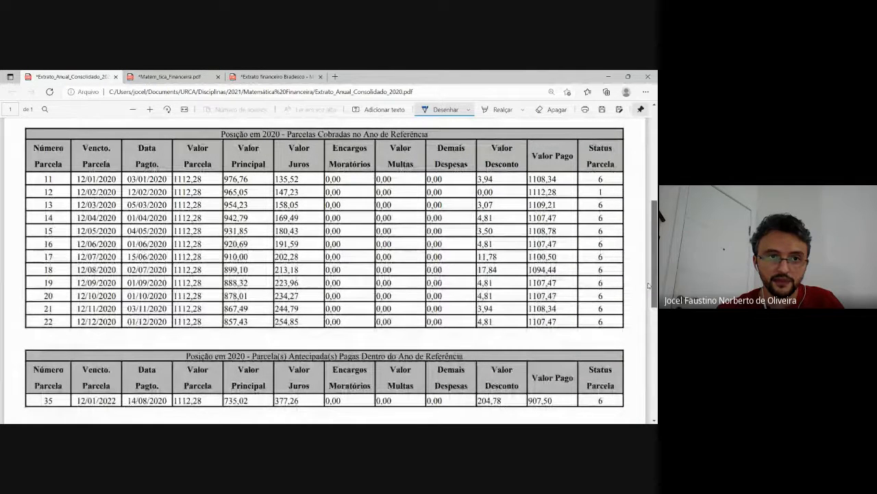
{"action": "mouse_move", "coordinate": [648, 285]}
{"action": "left_mouse_down"}
{"action": "mouse_move", "coordinate": [645, 259]}
{"action": "mouse_move", "coordinate": [652, 285]}
{"action": "left_mouse_up"}
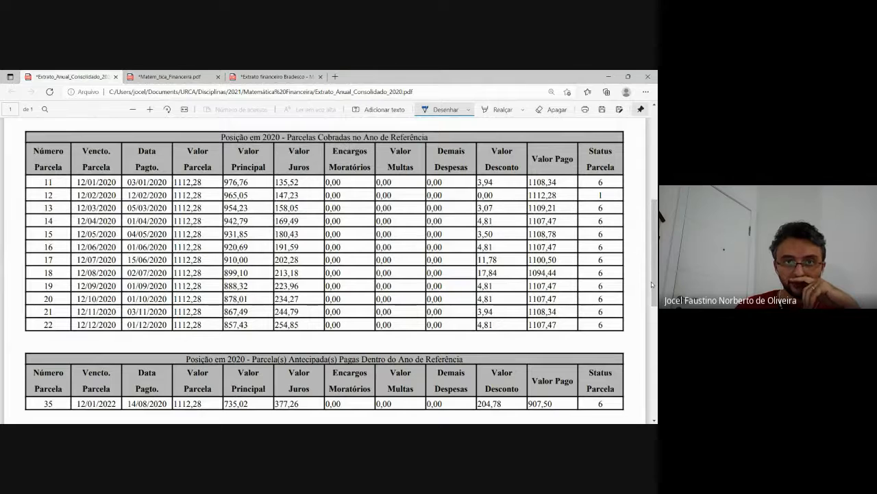
{"action": "mouse_move", "coordinate": [250, 168]}
{"action": "left_mouse_down"}
{"action": "mouse_move", "coordinate": [229, 170]}
{"action": "mouse_move", "coordinate": [207, 234]}
{"action": "mouse_move", "coordinate": [228, 335]}
{"action": "mouse_move", "coordinate": [263, 304]}
{"action": "mouse_move", "coordinate": [259, 199]}
{"action": "mouse_move", "coordinate": [248, 177]}
{"action": "mouse_move", "coordinate": [305, 165]}
{"action": "mouse_move", "coordinate": [257, 244]}
{"action": "mouse_move", "coordinate": [264, 329]}
{"action": "mouse_move", "coordinate": [319, 281]}
{"action": "mouse_move", "coordinate": [312, 199]}
{"action": "mouse_move", "coordinate": [293, 180]}
{"action": "left_mouse_up"}
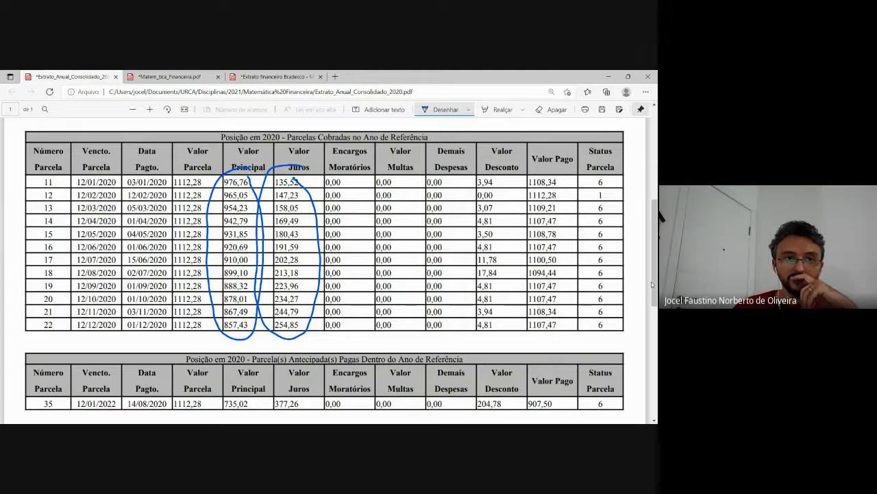
{"action": "mouse_move", "coordinate": [167, 174]}
{"action": "left_mouse_down"}
{"action": "mouse_move", "coordinate": [212, 174]}
{"action": "mouse_move", "coordinate": [216, 332]}
{"action": "mouse_move", "coordinate": [179, 335]}
{"action": "mouse_move", "coordinate": [162, 173]}
{"action": "mouse_move", "coordinate": [171, 167]}
{"action": "left_mouse_up"}
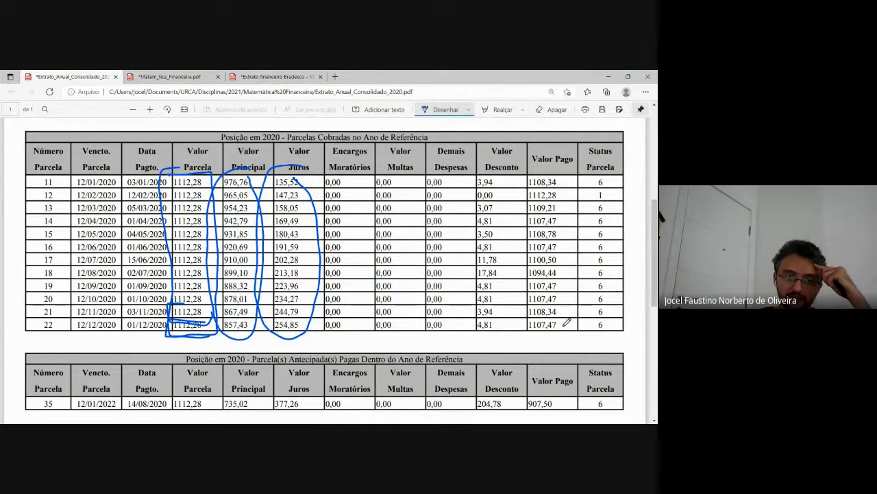
Switch to Matem_tica_Financeira.pdf and go back to the section introducing the Sistema de Amortização Francês (SAF) on pages 96–97
{"action": "left_click", "coordinate": [196, 74]}
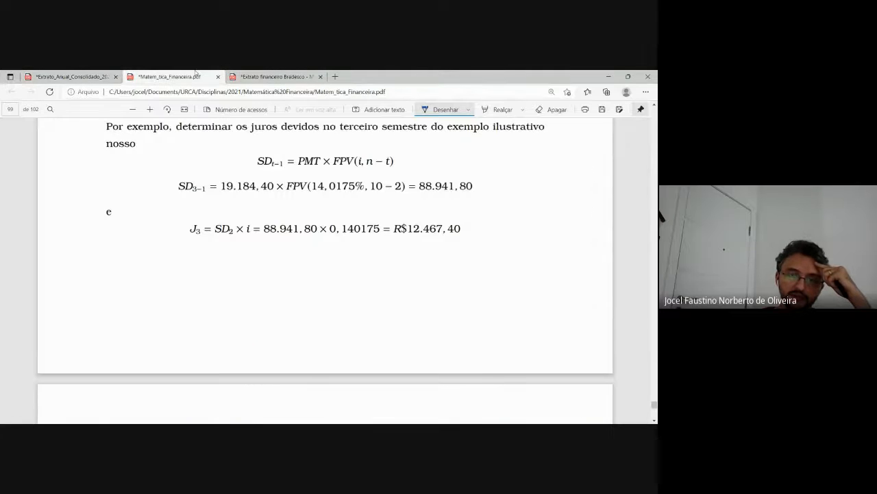
{"action": "left_click", "coordinate": [654, 105]}
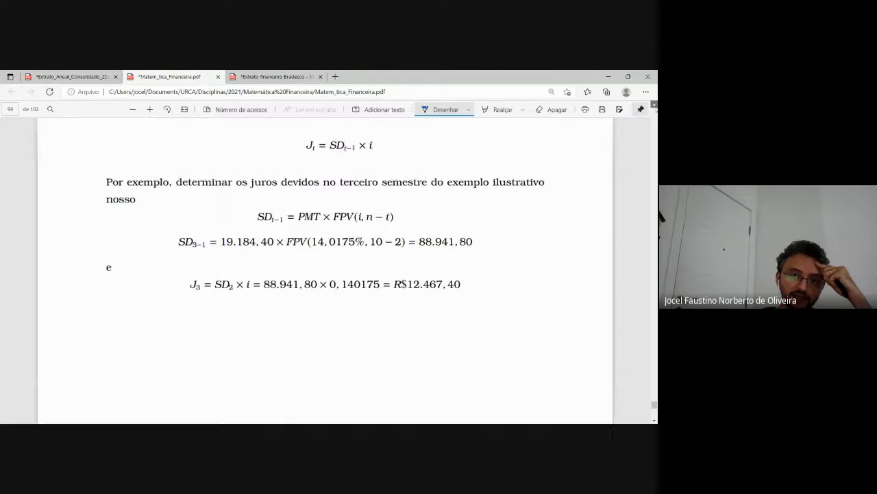
{"action": "left_click", "coordinate": [656, 108]}
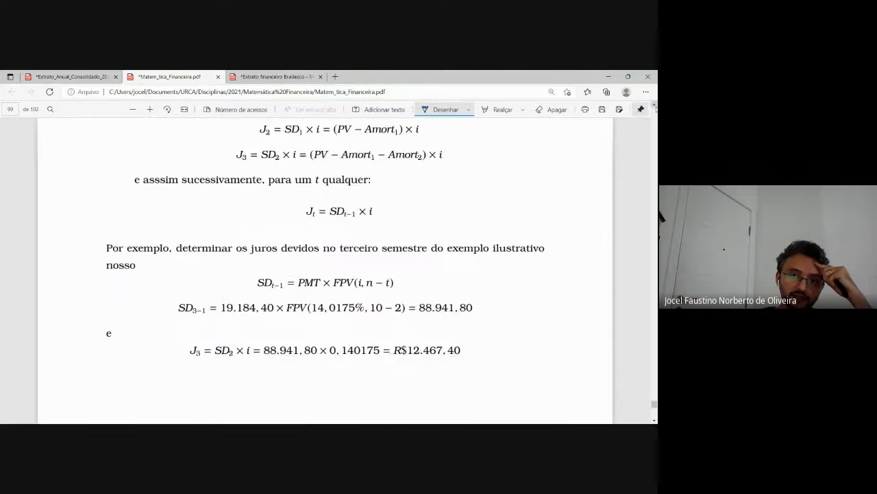
{"action": "left_click", "coordinate": [656, 108]}
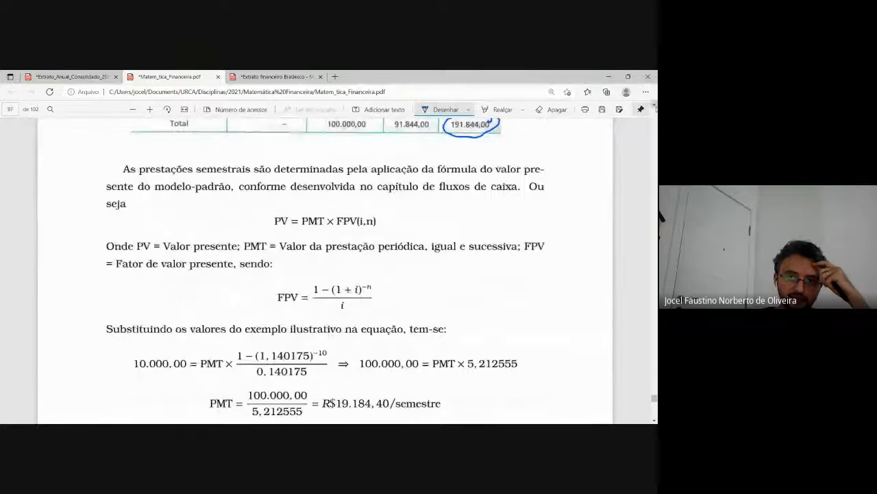
{"action": "left_click", "coordinate": [656, 108]}
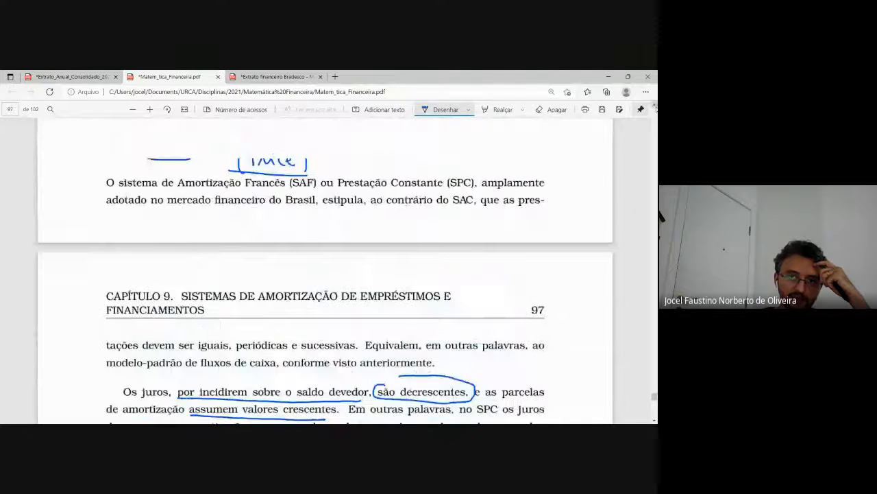
{"action": "left_click", "coordinate": [656, 108]}
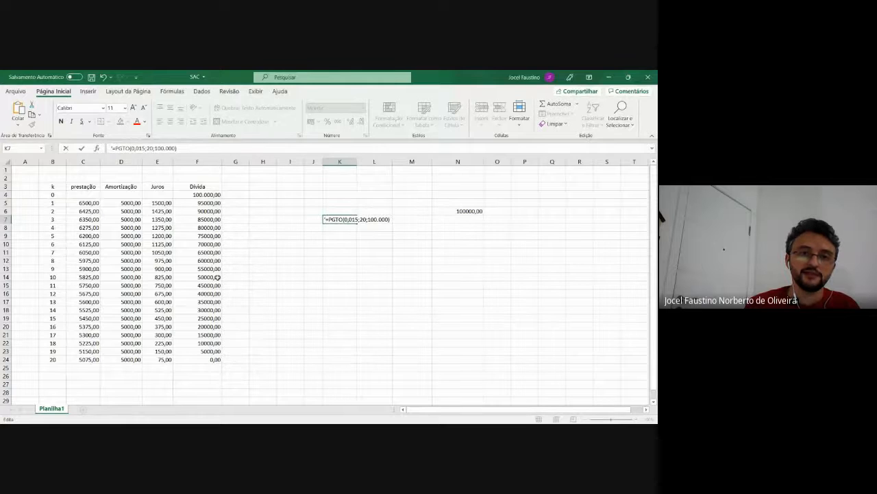
Commit the text entry '=PGTO(0,015;20;100.000) in K7 of the SAC workbook and enlarge the sheet to 120%
{"action": "left_click", "coordinate": [256, 236]}
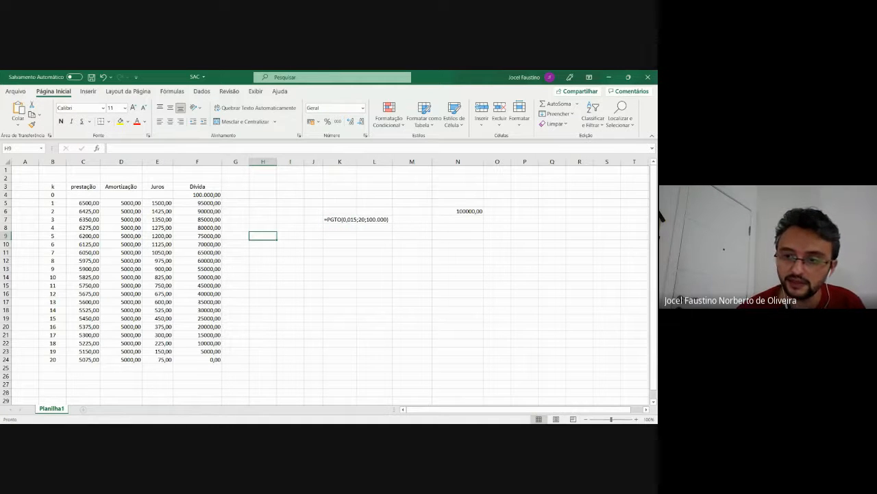
{"action": "left_click", "coordinate": [636, 419]}
{"action": "left_click", "coordinate": [637, 419]}
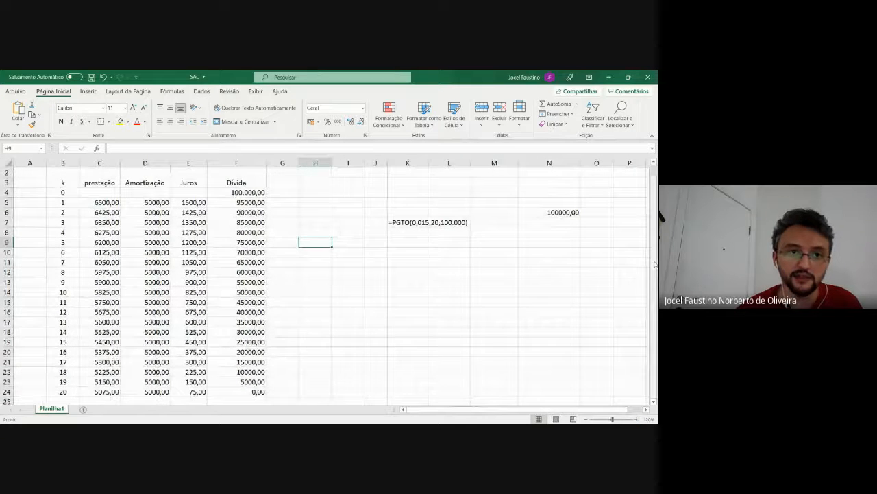
{"action": "scroll", "coordinate": [654, 264], "scroll_direction": "up", "scroll_amount": 1}
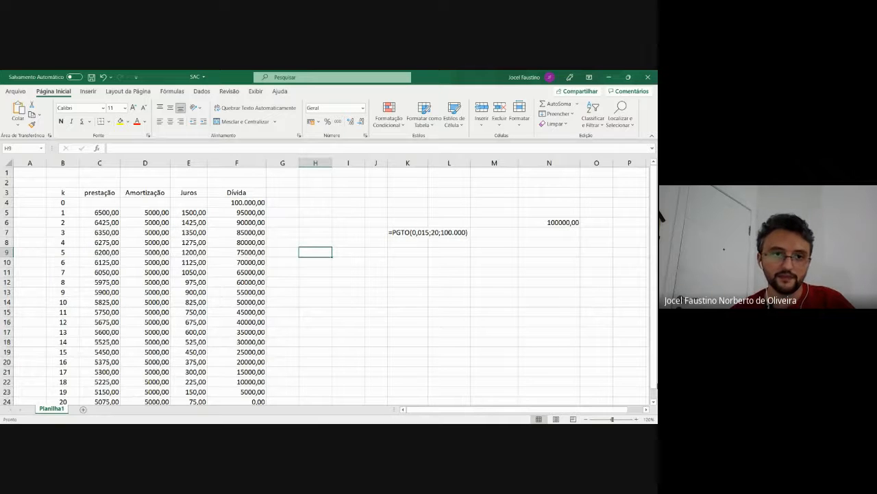
Try to clear the whole schedule block for periods 3 to 20, range C7:F24, in one go
{"action": "left_click", "coordinate": [109, 234]}
{"action": "key", "text": "shift+Right"}
{"action": "key", "text": "shift+Right"}
{"action": "key", "text": "shift+Right"}
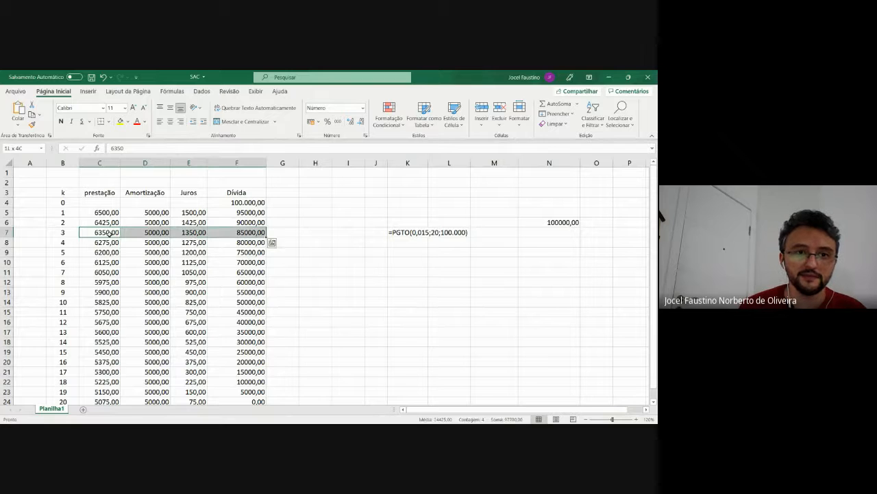
{"action": "key", "text": "shift+Down"}
{"action": "key", "text": "shift+Down"}
{"action": "key", "text": "shift+Down"}
{"action": "key", "text": "shift+Down"}
{"action": "key", "text": "shift+Down"}
{"action": "key", "text": "shift+Down"}
{"action": "key", "text": "shift+Down"}
{"action": "key", "text": "shift+Down"}
{"action": "key", "text": "shift+Down"}
{"action": "key", "text": "shift+Down"}
{"action": "key", "text": "shift+Down"}
{"action": "key", "text": "shift+Down"}
{"action": "key", "text": "shift+Down"}
{"action": "key", "text": "shift+Down"}
{"action": "key", "text": "shift+Down"}
{"action": "key", "text": "shift+Down"}
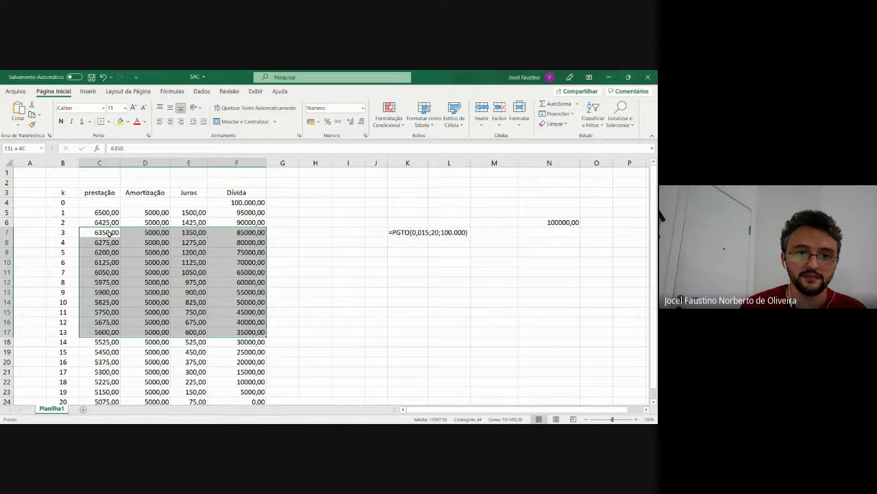
{"action": "key", "text": "shift+Down"}
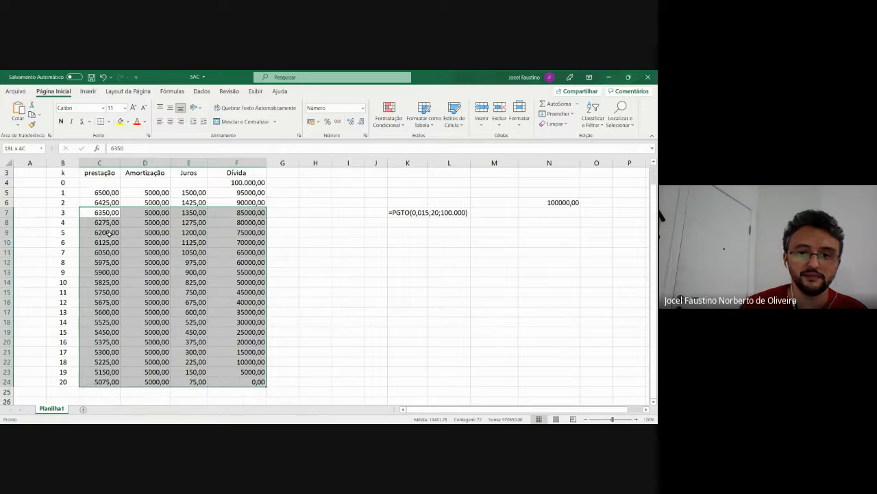
{"action": "key", "text": "BackSpace"}
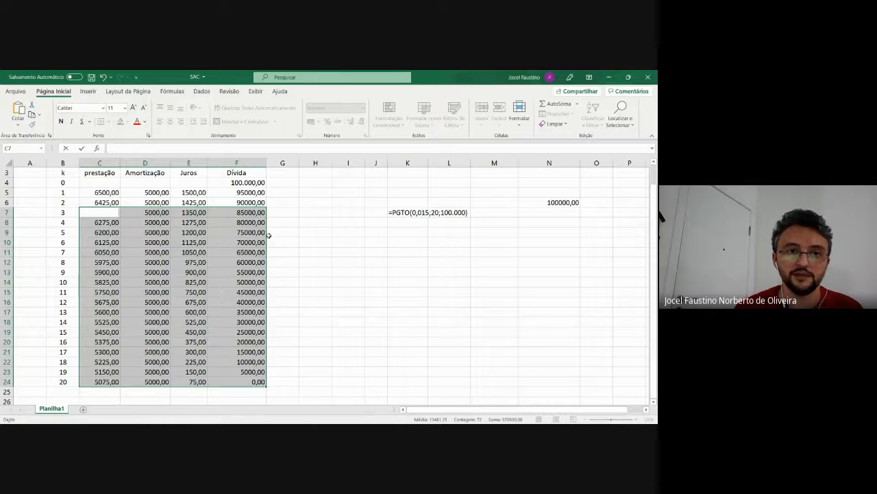
{"action": "left_click", "coordinate": [348, 261]}
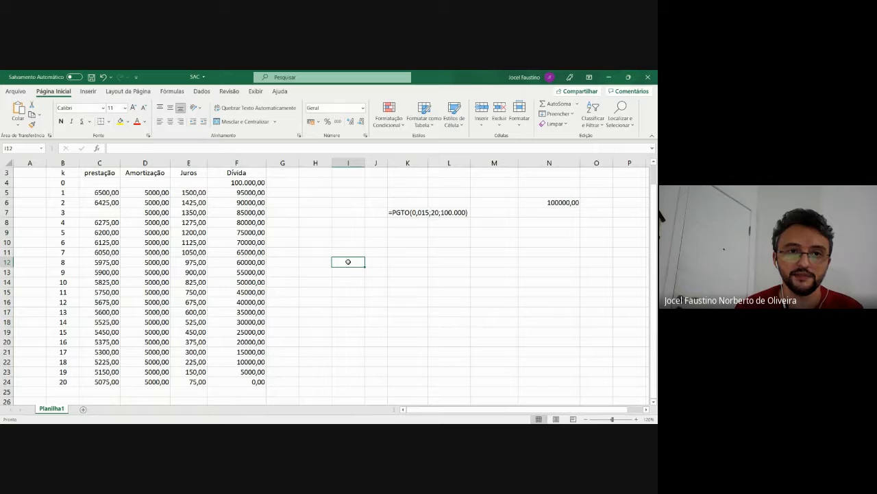
Clear the Amortização values for periods 3 to 20 in D7:D24
{"action": "left_click", "coordinate": [152, 212]}
{"action": "key", "text": "shift+Down"}
{"action": "key", "text": "shift+Down"}
{"action": "key", "text": "shift+Down"}
{"action": "key", "text": "shift+Down"}
{"action": "key", "text": "shift+Down"}
{"action": "key", "text": "shift+Down"}
{"action": "key", "text": "shift+Down"}
{"action": "key", "text": "shift+Down"}
{"action": "key", "text": "shift+Down"}
{"action": "key", "text": "shift+Down"}
{"action": "key", "text": "shift+Down"}
{"action": "key", "text": "shift+Down"}
{"action": "key", "text": "shift+Down"}
{"action": "key", "text": "shift+Down"}
{"action": "key", "text": "shift+Down"}
{"action": "key", "text": "shift+Down"}
{"action": "key", "text": "shift+Down"}
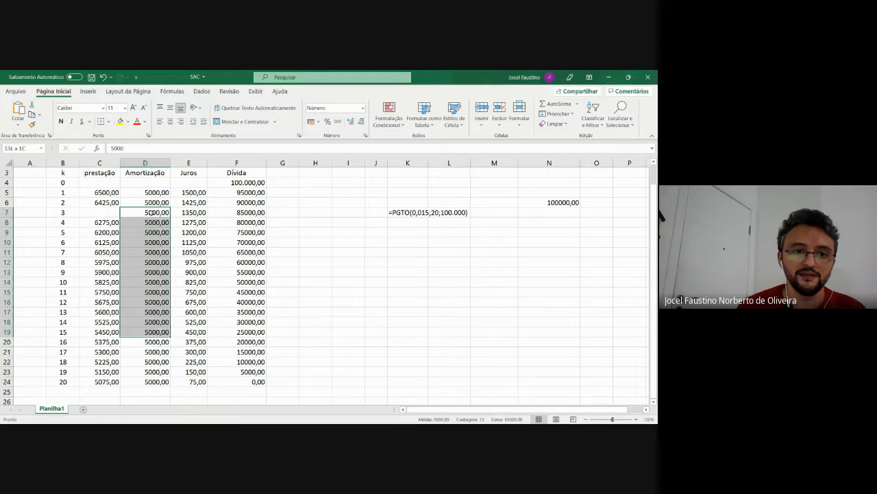
{"action": "key", "text": "Delete"}
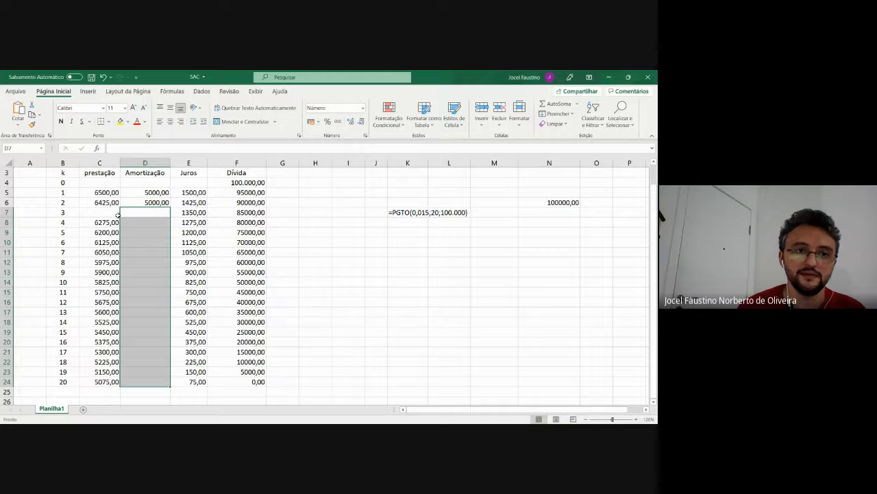
Clear the prestação values for periods 3 to 20 in C7:C24
{"action": "left_click", "coordinate": [112, 216]}
{"action": "key", "text": "shift+Down"}
{"action": "key", "text": "shift+Down"}
{"action": "key", "text": "shift+Down"}
{"action": "key", "text": "shift+Down"}
{"action": "key", "text": "shift+Down"}
{"action": "key", "text": "shift+Down"}
{"action": "key", "text": "shift+Down"}
{"action": "key", "text": "shift+Down"}
{"action": "key", "text": "shift+Down"}
{"action": "key", "text": "shift+Down"}
{"action": "key", "text": "shift+Down"}
{"action": "key", "text": "shift+Down"}
{"action": "key", "text": "shift+Down"}
{"action": "key", "text": "shift+Down"}
{"action": "key", "text": "shift+Down"}
{"action": "key", "text": "shift+Down"}
{"action": "key", "text": "shift+Down"}
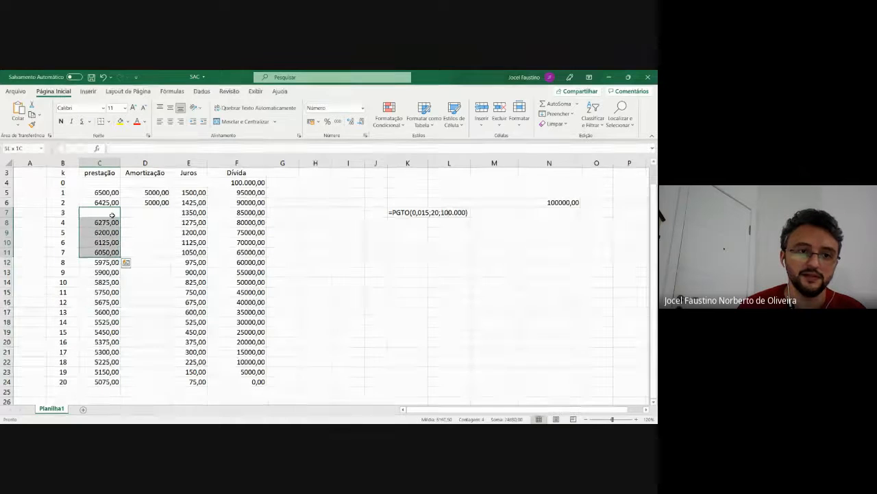
{"action": "key", "text": "Delete"}
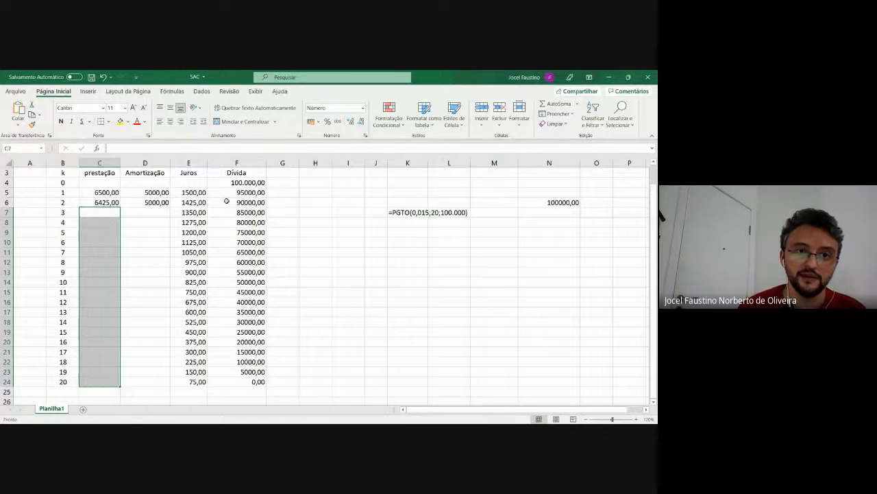
Clear the Juros values for periods 3 to 20 in E7:E24
{"action": "left_click", "coordinate": [199, 214]}
{"action": "key", "text": "shift+Down"}
{"action": "key", "text": "shift+Down"}
{"action": "key", "text": "shift+Down"}
{"action": "key", "text": "shift+Down"}
{"action": "key", "text": "shift+Down"}
{"action": "key", "text": "shift+Down"}
{"action": "key", "text": "shift+Down"}
{"action": "key", "text": "shift+Down"}
{"action": "key", "text": "shift+Down"}
{"action": "key", "text": "shift+Down"}
{"action": "key", "text": "shift+Down"}
{"action": "key", "text": "shift+Down"}
{"action": "key", "text": "shift+Down"}
{"action": "key", "text": "shift+Down"}
{"action": "key", "text": "shift+Down"}
{"action": "key", "text": "shift+Down"}
{"action": "key", "text": "shift+Down"}
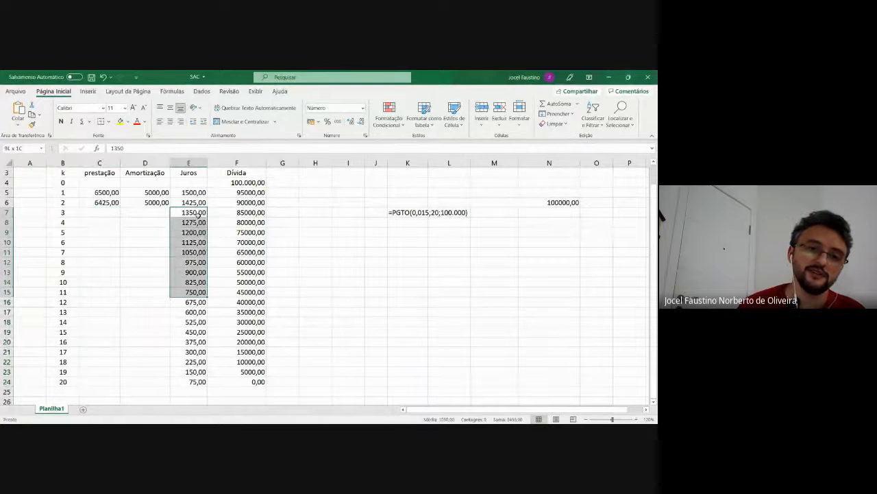
{"action": "key", "text": "Delete"}
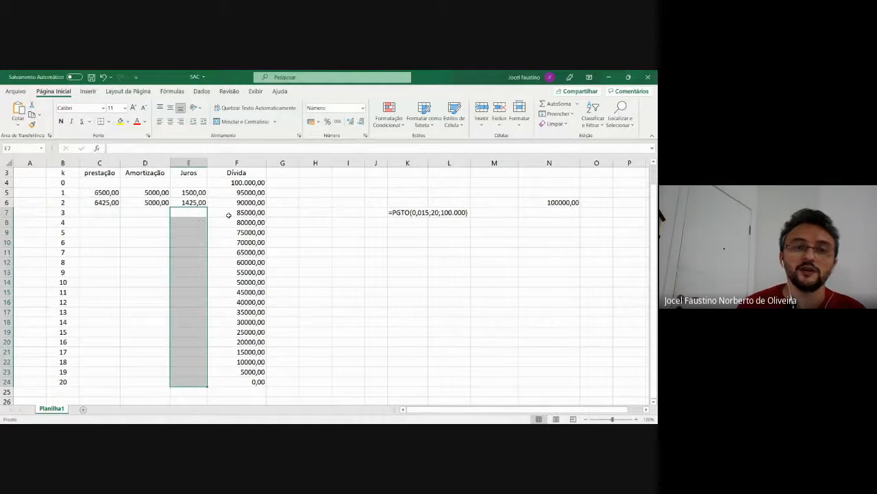
Clear the Dívida values for periods 3 to 20 in F7:F24
{"action": "left_click", "coordinate": [255, 212]}
{"action": "key", "text": "shift+Down"}
{"action": "key", "text": "shift+Down"}
{"action": "key", "text": "shift+Down"}
{"action": "key", "text": "shift+Down"}
{"action": "key", "text": "shift+Down"}
{"action": "key", "text": "shift+Down"}
{"action": "key", "text": "shift+Down"}
{"action": "key", "text": "shift+Down"}
{"action": "key", "text": "shift+Down"}
{"action": "key", "text": "shift+Down"}
{"action": "key", "text": "shift+Down"}
{"action": "key", "text": "shift+Down"}
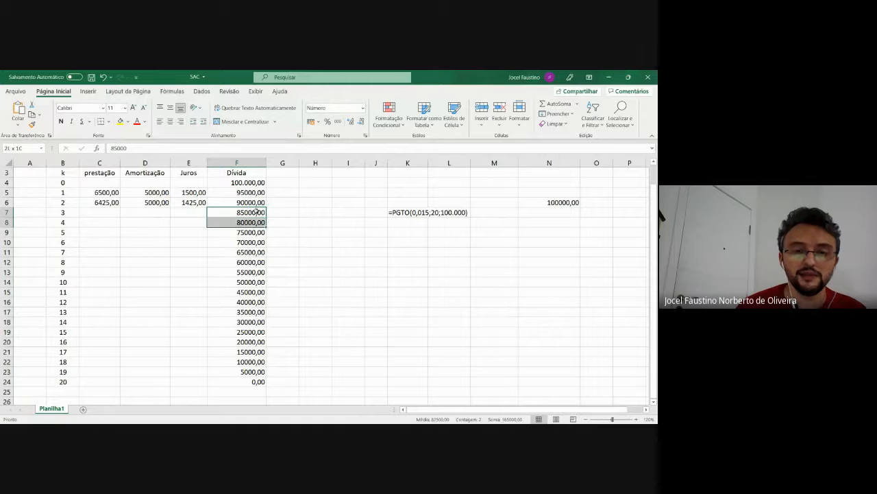
{"action": "key", "text": "shift+Down"}
{"action": "key", "text": "shift+Down"}
{"action": "key", "text": "shift+Down"}
{"action": "key", "text": "shift+Down"}
{"action": "key", "text": "shift+Down"}
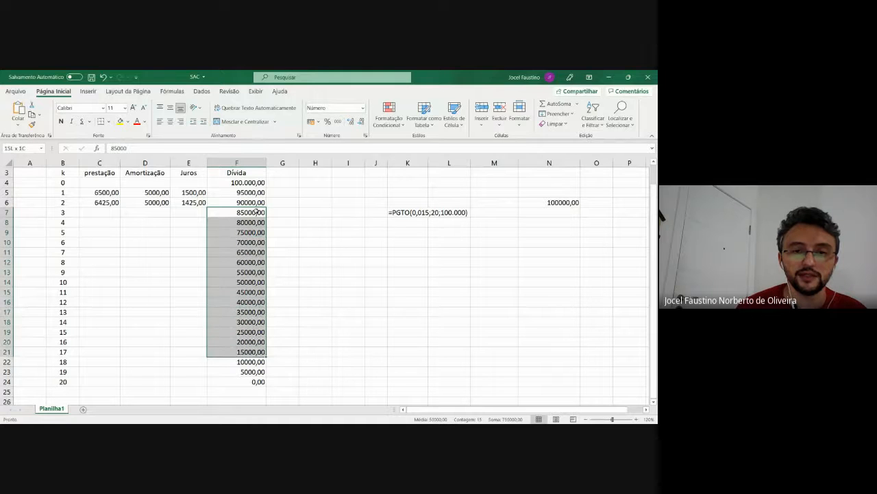
{"action": "key", "text": "Delete"}
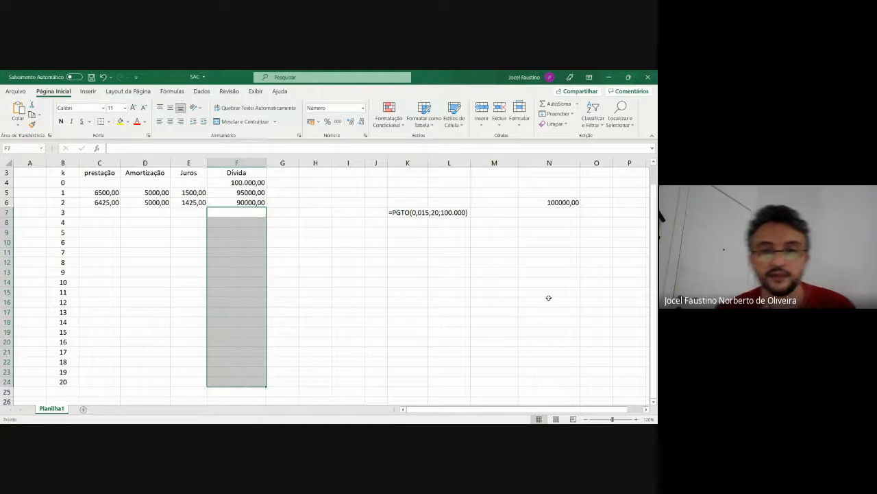
Examine the initial Dívida in F4 and the first period's Amortização and Juros in D5 and E5
{"action": "scroll", "coordinate": [656, 251], "scroll_direction": "up", "scroll_amount": 1}
{"action": "scroll", "coordinate": [657, 250], "scroll_direction": "up", "scroll_amount": 1}
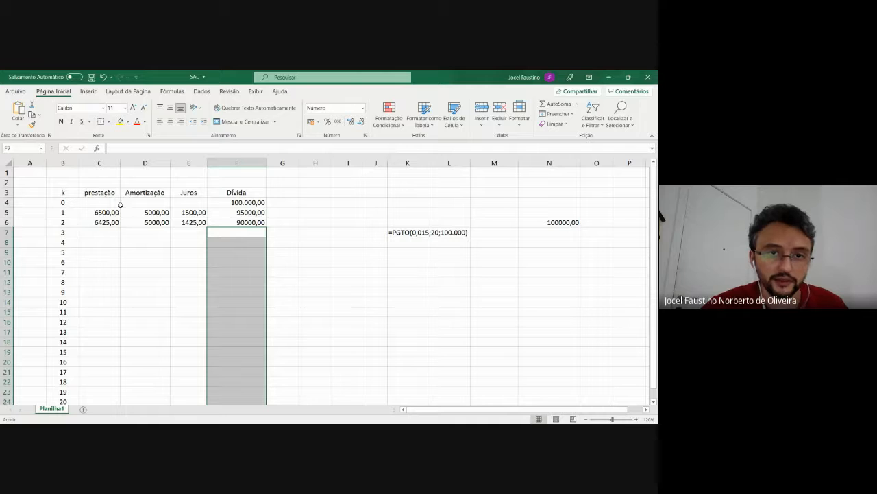
{"action": "left_click", "coordinate": [245, 206]}
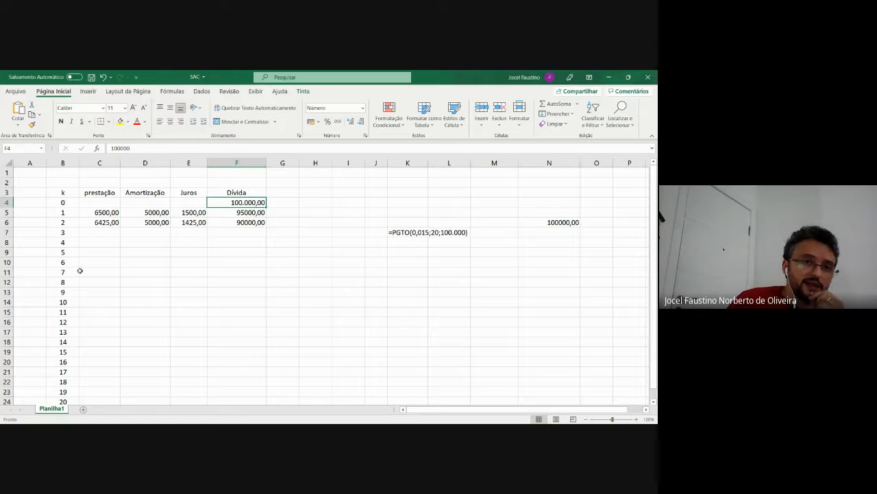
{"action": "left_click", "coordinate": [142, 211]}
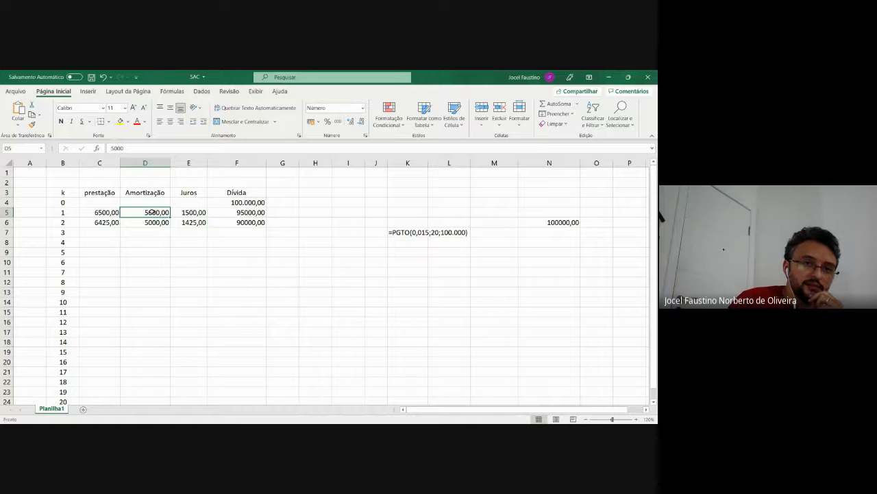
{"action": "left_click", "coordinate": [193, 213]}
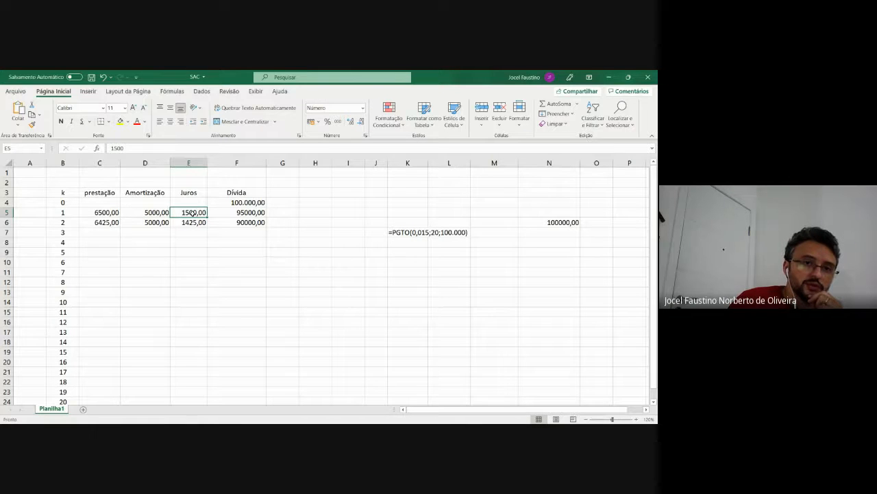
{"action": "left_click", "coordinate": [161, 212]}
{"action": "left_click", "coordinate": [192, 213]}
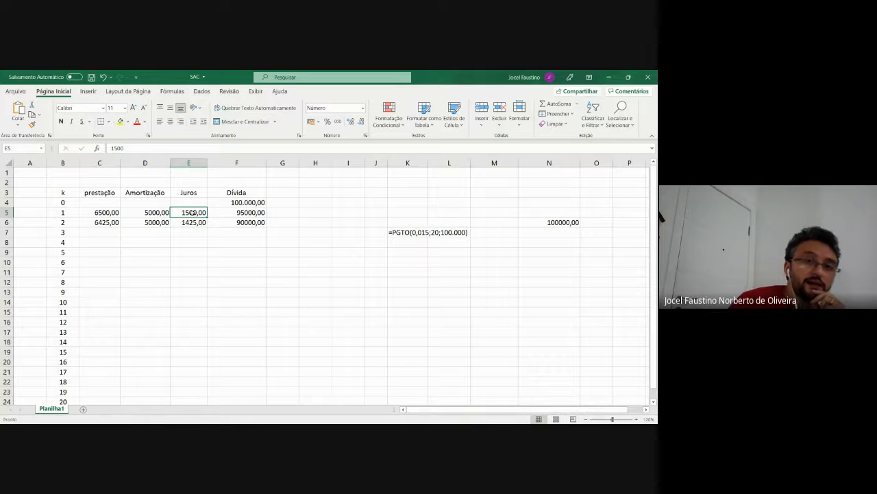
Examine the initial Dívida in F4 and the first period's prestação, Amortização, Juros and Dívida in C5:F5
{"action": "left_click", "coordinate": [250, 202]}
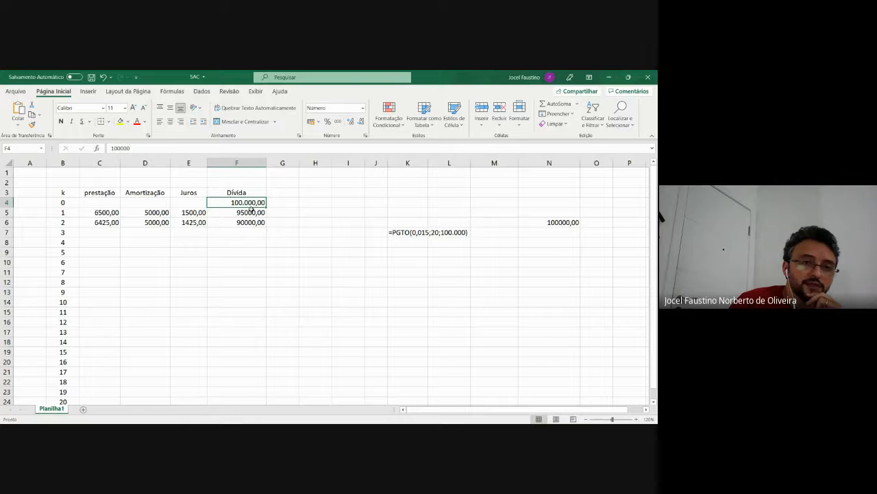
{"action": "left_click", "coordinate": [101, 213]}
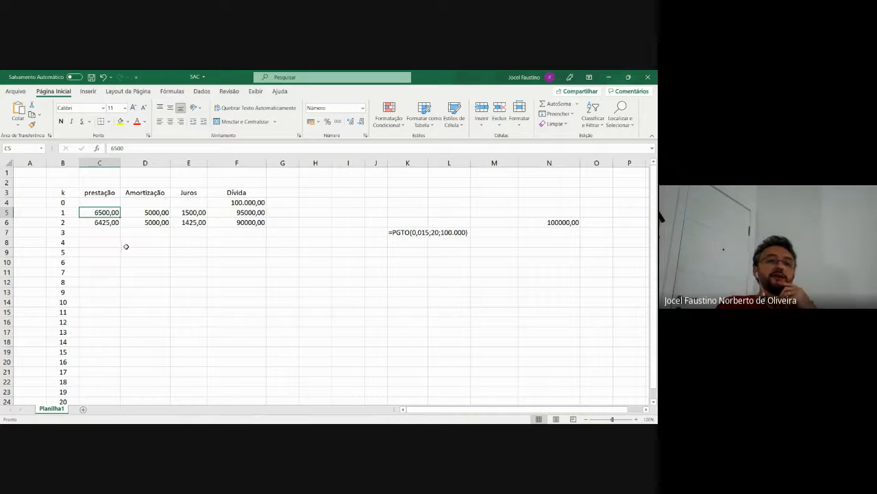
{"action": "left_click", "coordinate": [157, 203]}
{"action": "left_click", "coordinate": [156, 213]}
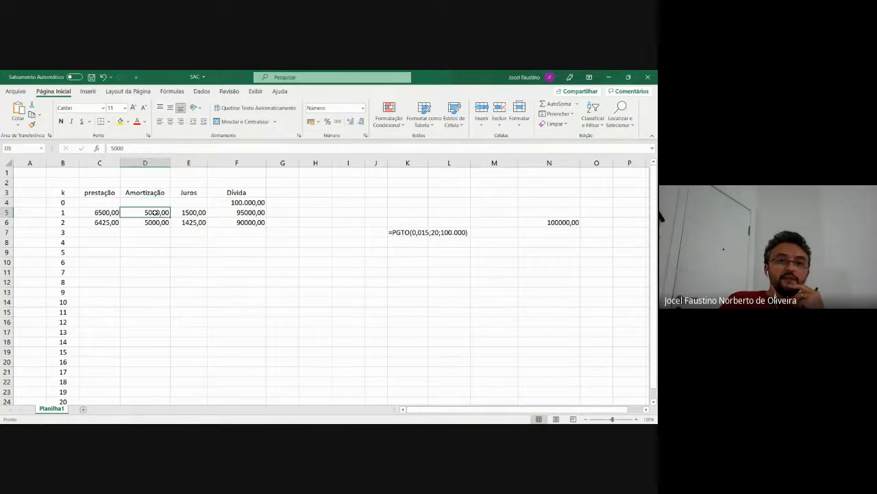
{"action": "left_click", "coordinate": [194, 213]}
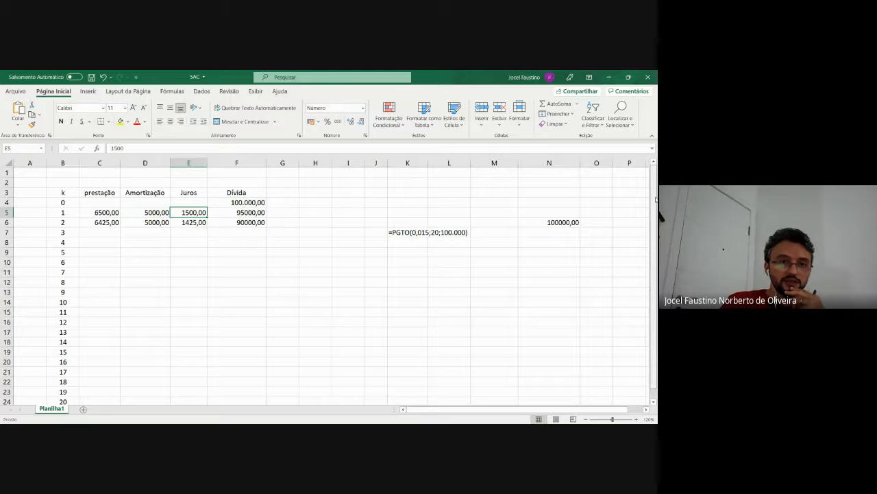
{"action": "scroll", "coordinate": [238, 199], "scroll_direction": "down", "scroll_amount": 1}
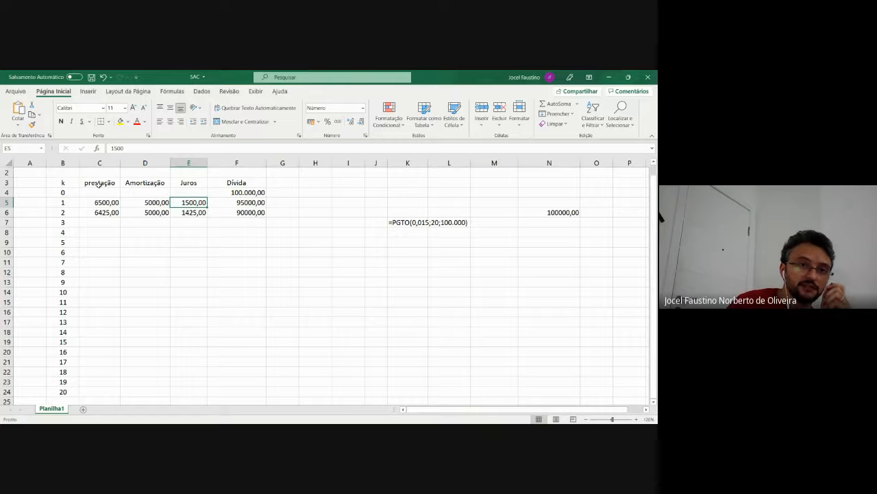
{"action": "left_click", "coordinate": [99, 184]}
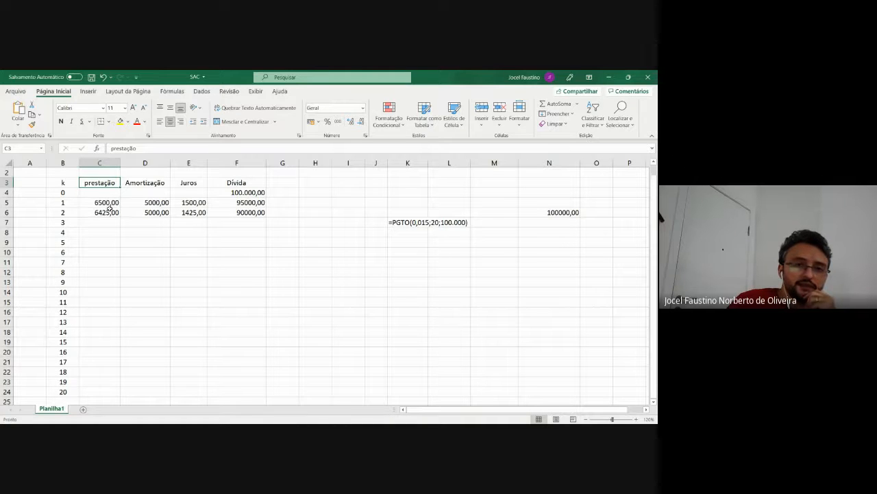
{"action": "left_click", "coordinate": [194, 183]}
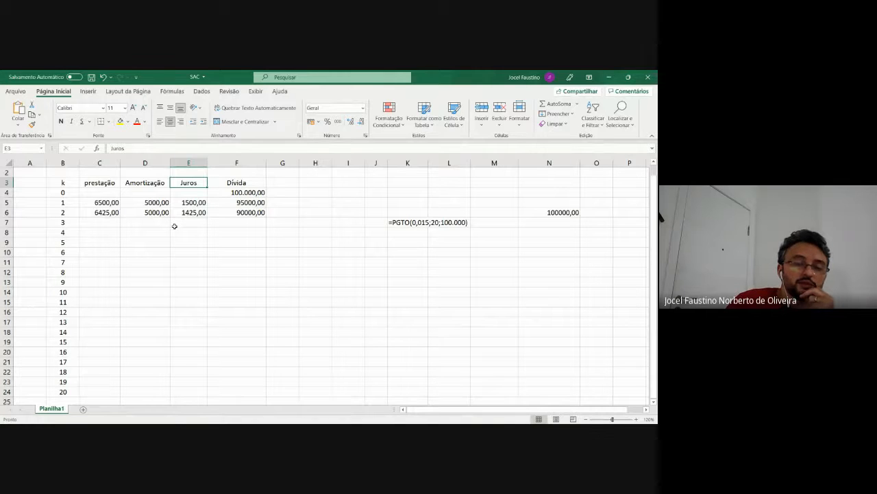
{"action": "left_click", "coordinate": [106, 203]}
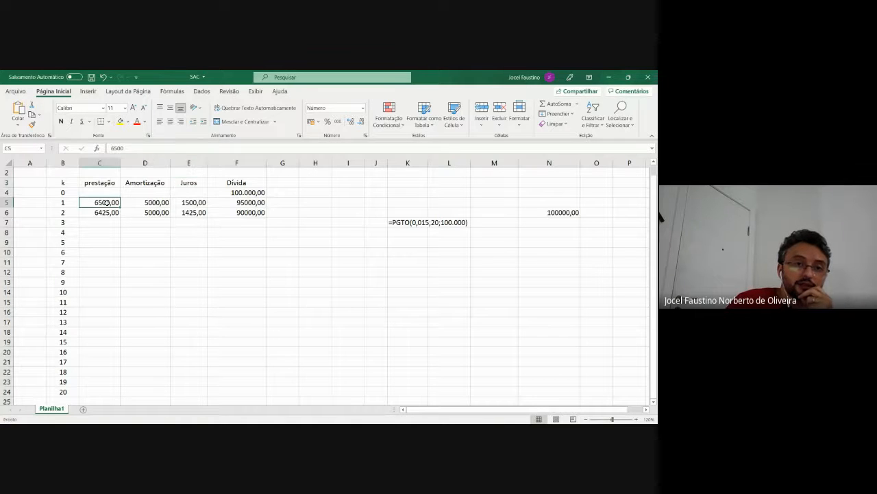
{"action": "left_click", "coordinate": [243, 203]}
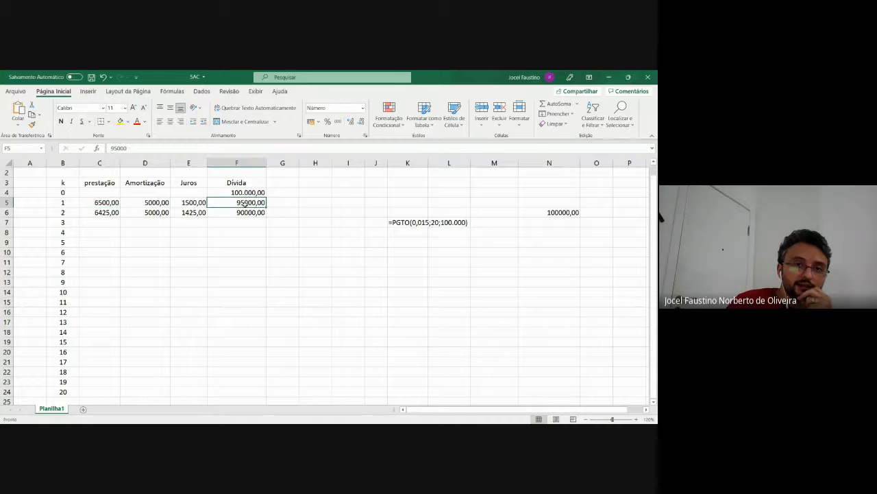
Compare the first two prestações in C5 and C6, and review the second period's Amortização, Juros and Dívida in row 6
{"action": "left_click", "coordinate": [101, 220]}
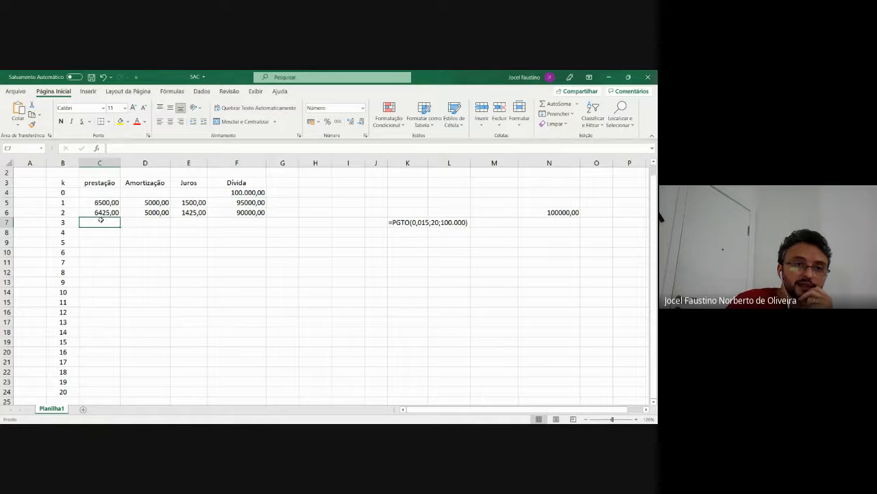
{"action": "left_click", "coordinate": [108, 213]}
{"action": "left_click", "coordinate": [106, 203]}
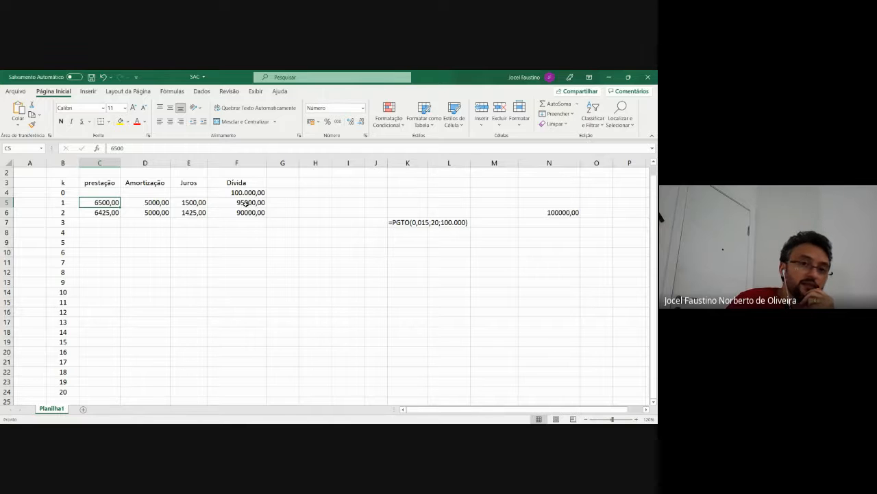
{"action": "left_click", "coordinate": [109, 213]}
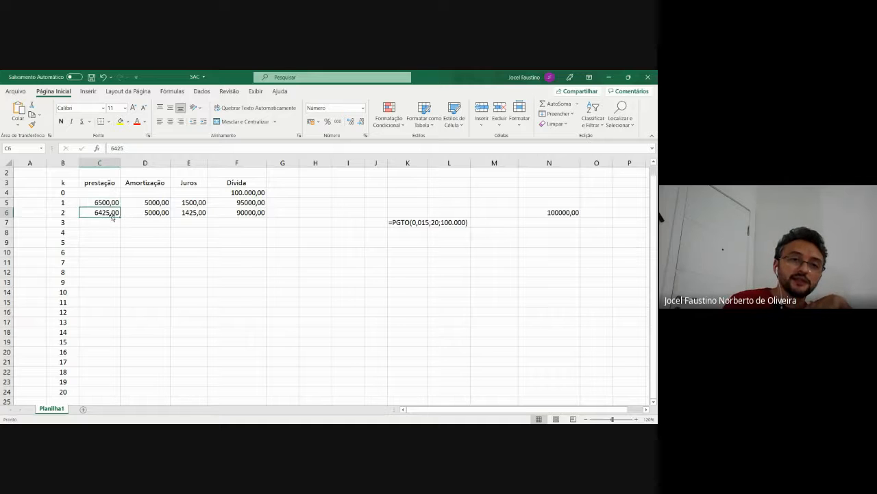
{"action": "left_click", "coordinate": [156, 213]}
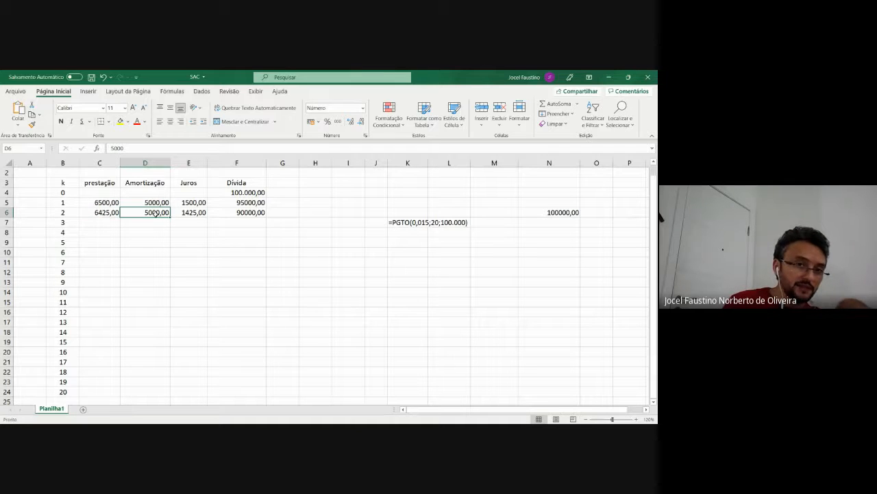
{"action": "left_click", "coordinate": [191, 214]}
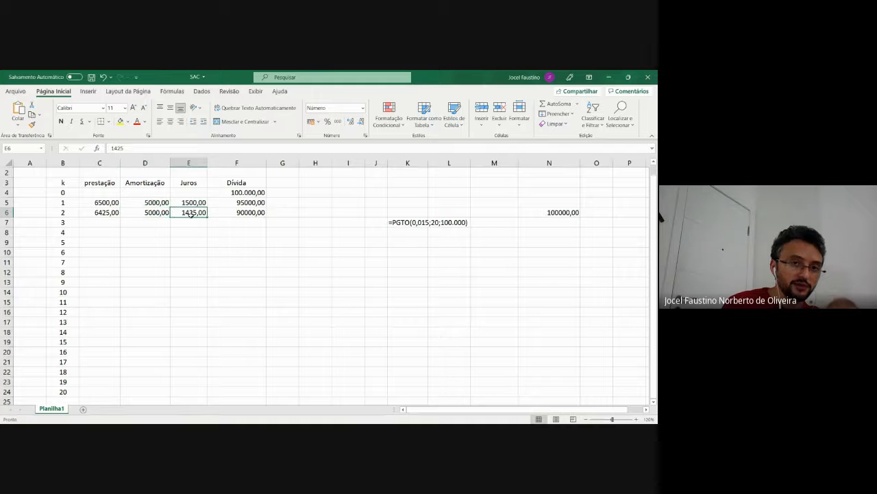
{"action": "left_click", "coordinate": [248, 213]}
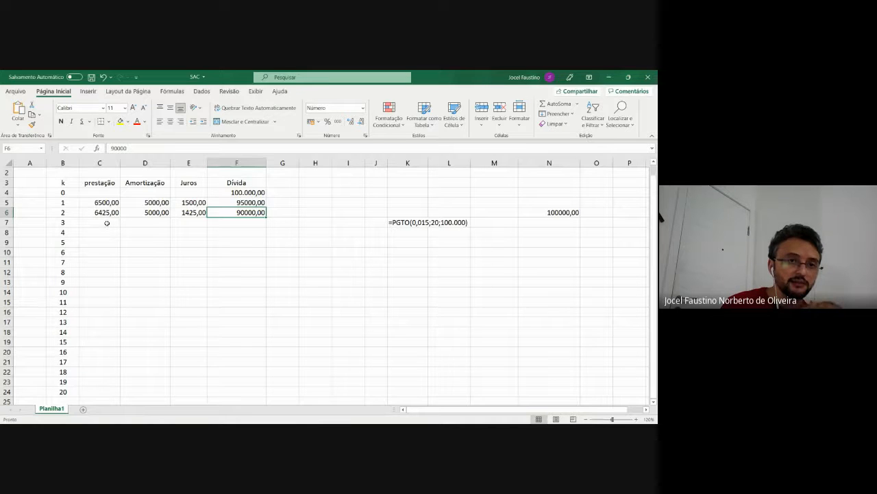
Fill the series from the first two periods in C5:F6 down through period 20 in row 24
{"action": "left_click", "coordinate": [106, 203]}
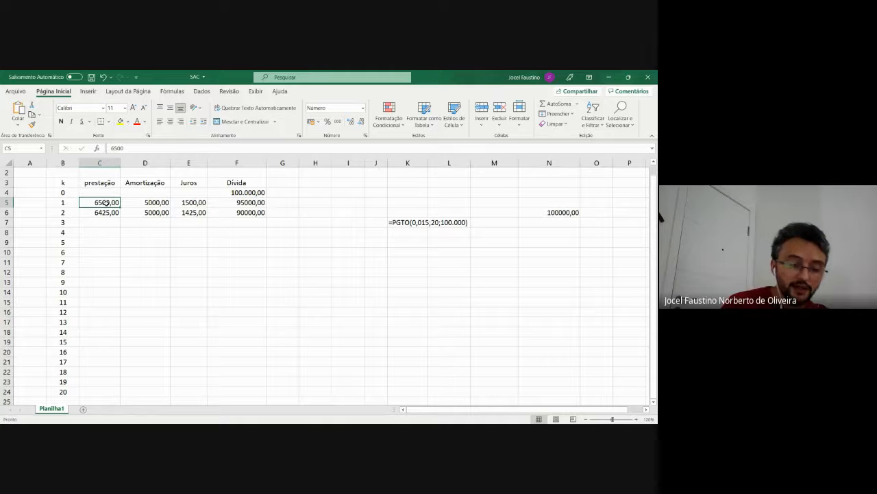
{"action": "key", "text": "shift+Right"}
{"action": "key", "text": "shift+Right"}
{"action": "key", "text": "shift+Right"}
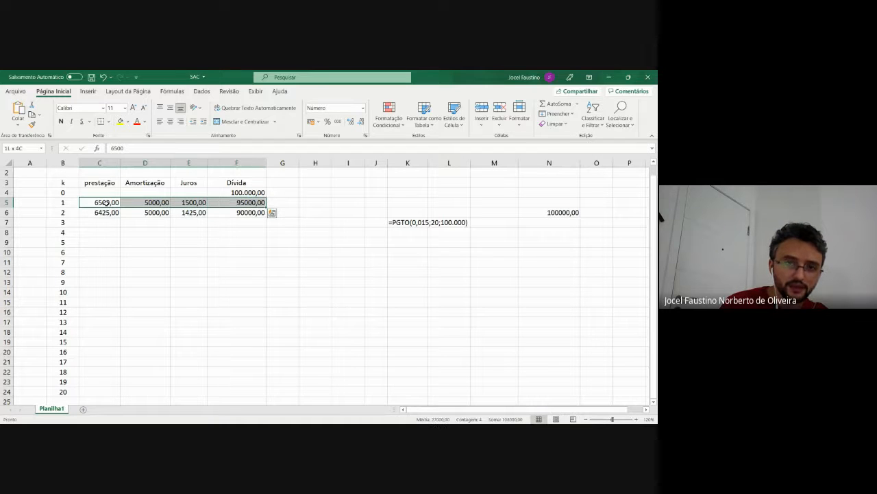
{"action": "key", "text": "shift+Down"}
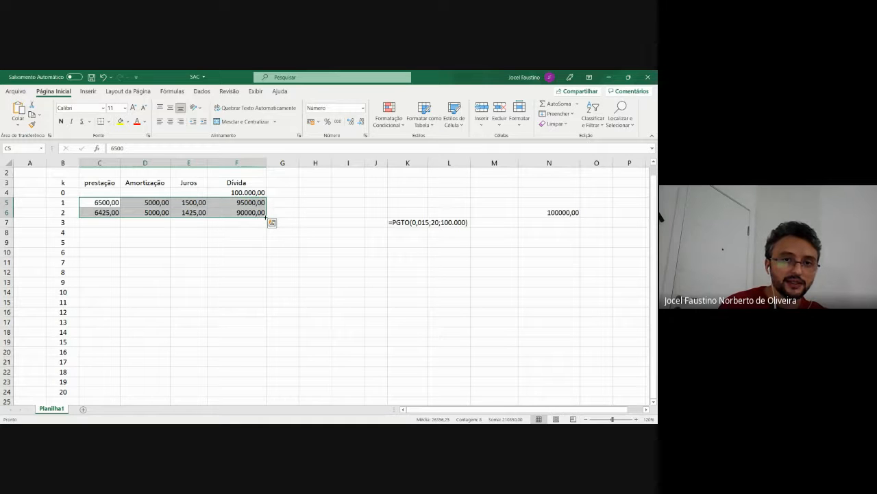
{"action": "left_click_drag", "start_coordinate": [266, 217], "coordinate": [270, 399]}
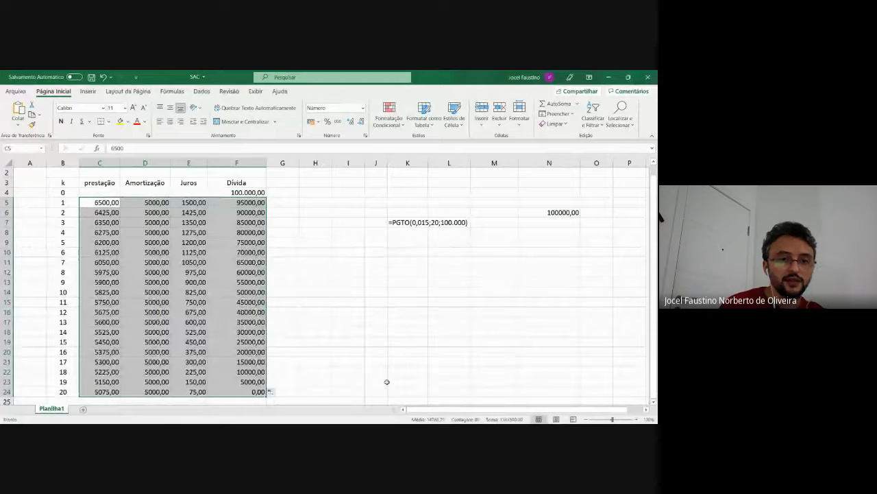
{"action": "left_click", "coordinate": [385, 382]}
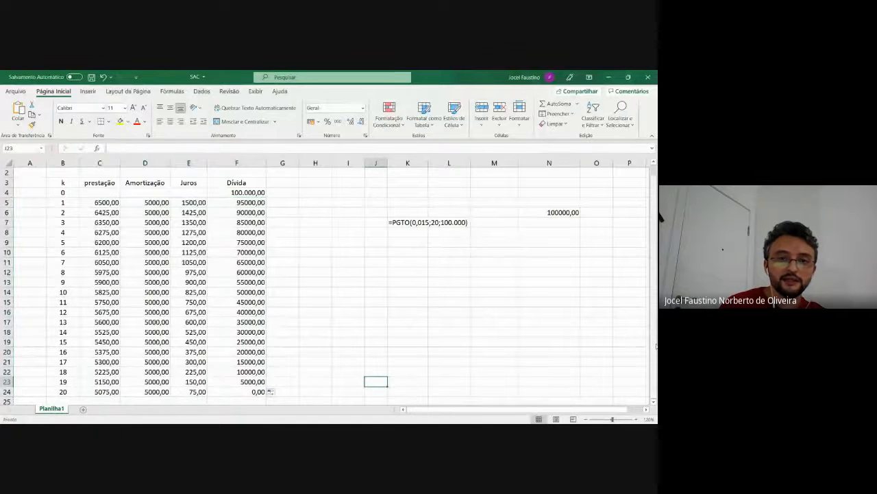
Review the Amortização column from period 1 to period 20 in D5:D24
{"action": "scroll", "coordinate": [656, 346], "scroll_direction": "up", "scroll_amount": 1}
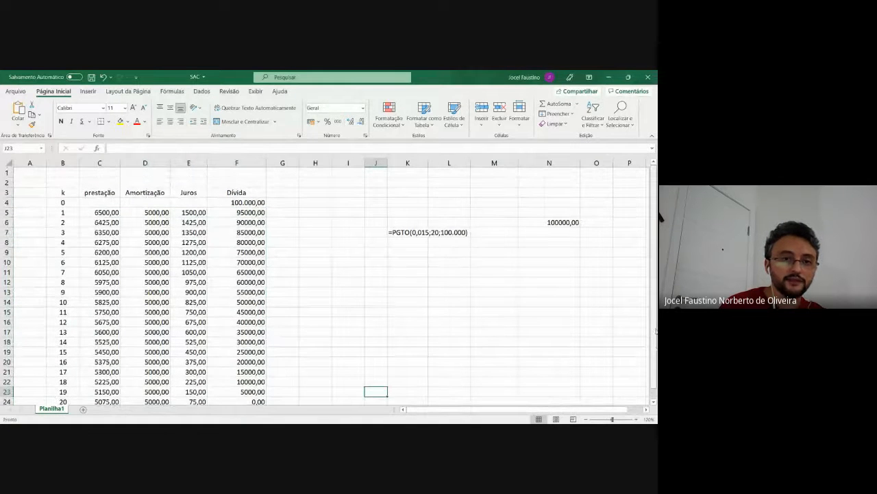
{"action": "scroll", "coordinate": [656, 331], "scroll_direction": "down", "scroll_amount": 1}
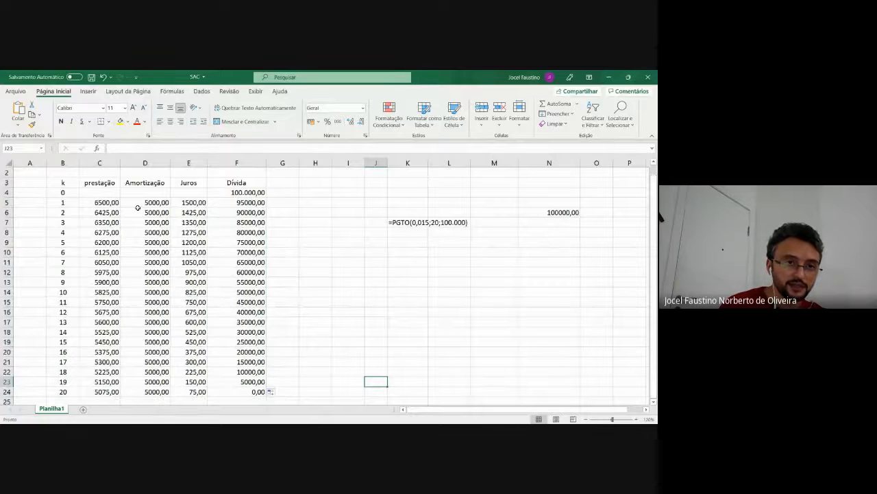
{"action": "left_click", "coordinate": [161, 195]}
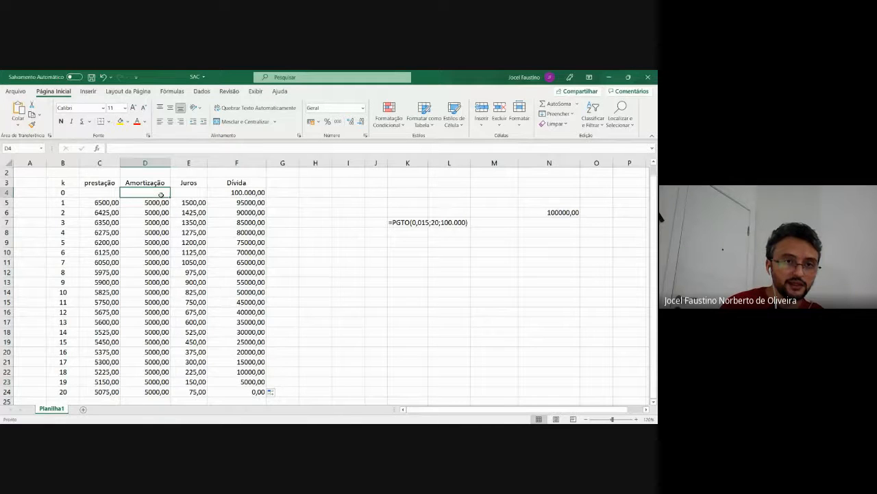
{"action": "left_click", "coordinate": [161, 200]}
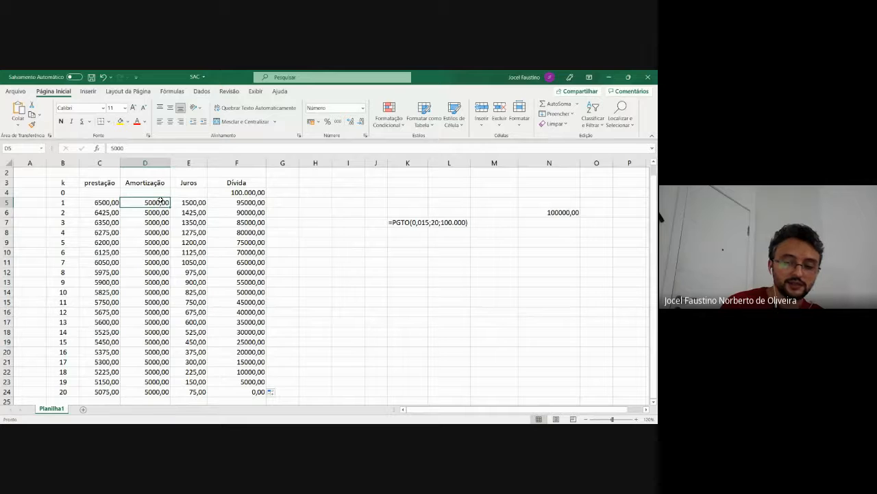
{"action": "key", "text": "Down"}
{"action": "key", "text": "Down"}
{"action": "key", "text": "Down"}
{"action": "key", "text": "Down"}
{"action": "key", "text": "Down"}
{"action": "key", "text": "Down"}
{"action": "key", "text": "Down"}
{"action": "key", "text": "Down"}
{"action": "key", "text": "Down"}
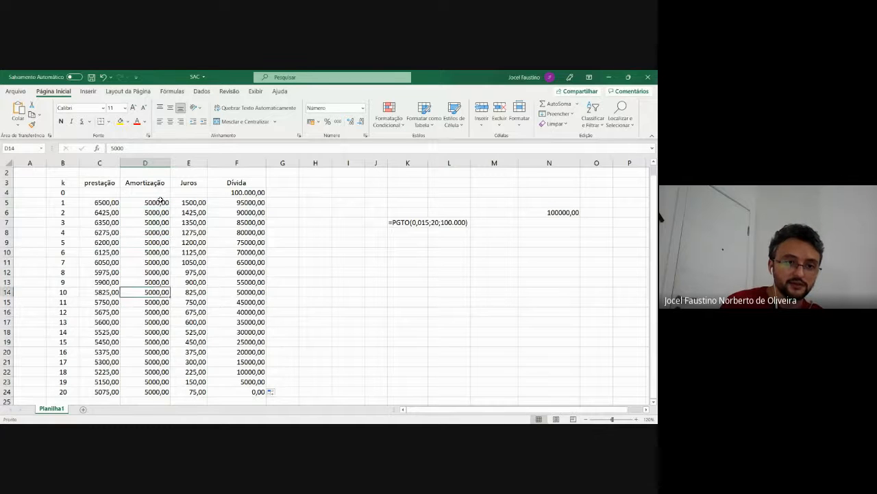
{"action": "key", "text": "Down"}
{"action": "key", "text": "Down"}
{"action": "key", "text": "Down"}
{"action": "key", "text": "Down"}
{"action": "key", "text": "Down"}
{"action": "key", "text": "Down"}
{"action": "key", "text": "Down"}
{"action": "key", "text": "Down"}
{"action": "key", "text": "Down"}
{"action": "key", "text": "Down"}
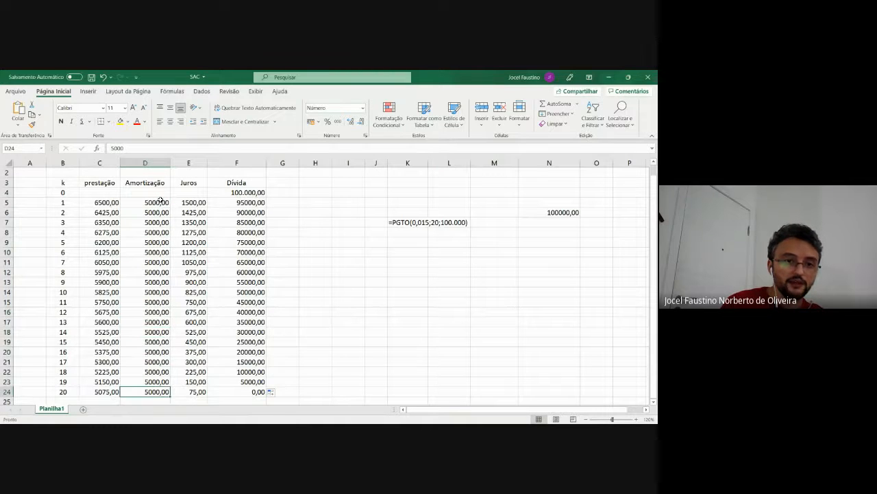
Review the Juros column from period 1 to period 20 in E5:E24
{"action": "left_click", "coordinate": [196, 203]}
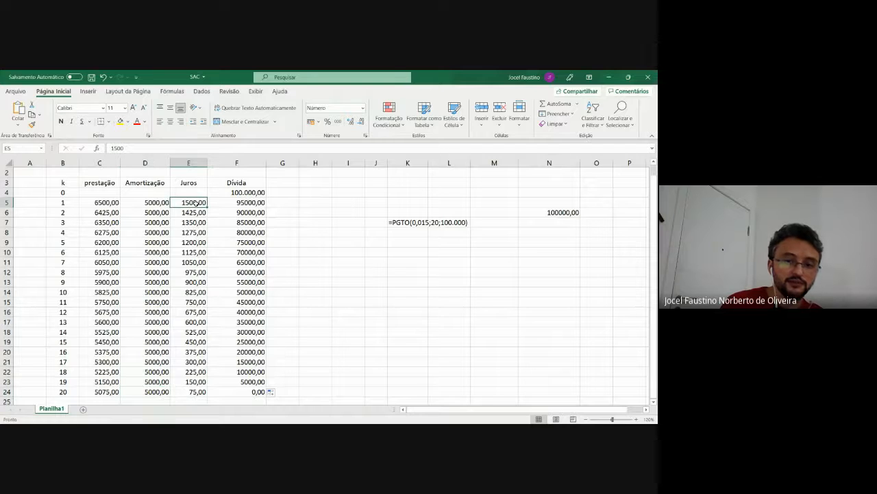
{"action": "key", "text": "Down"}
{"action": "key", "text": "Down"}
{"action": "key", "text": "Down"}
{"action": "key", "text": "Down"}
{"action": "key", "text": "Down"}
{"action": "key", "text": "Down"}
{"action": "key", "text": "Down"}
{"action": "key", "text": "Down"}
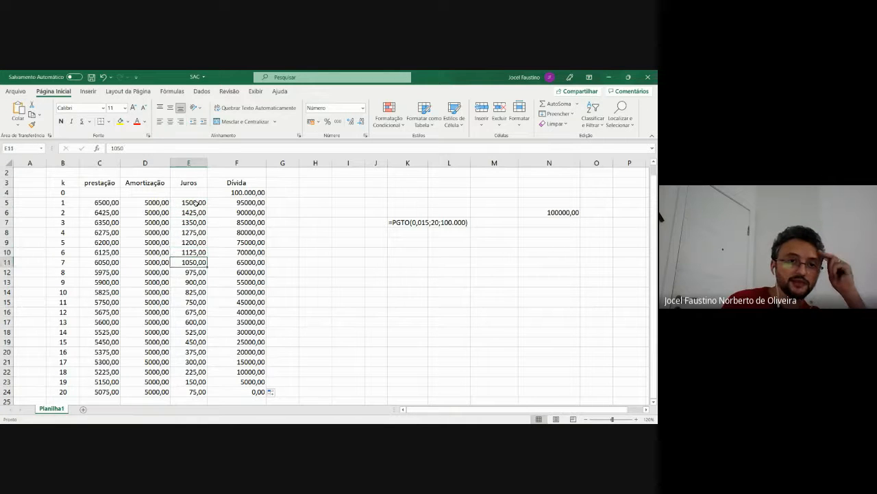
{"action": "key", "text": "Down"}
{"action": "key", "text": "Down"}
{"action": "key", "text": "Down"}
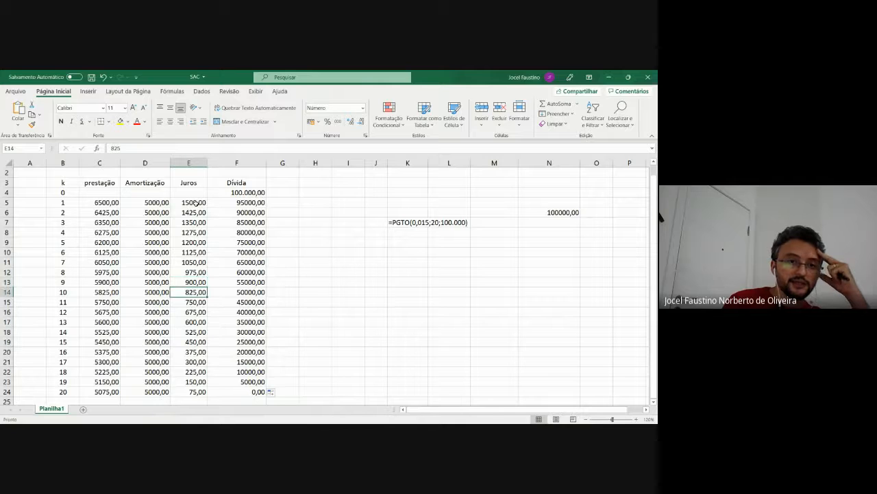
{"action": "key", "text": "Down"}
{"action": "key", "text": "Down"}
{"action": "key", "text": "Down"}
{"action": "key", "text": "Down"}
{"action": "key", "text": "Down"}
{"action": "key", "text": "Down"}
{"action": "key", "text": "Down"}
{"action": "key", "text": "Down"}
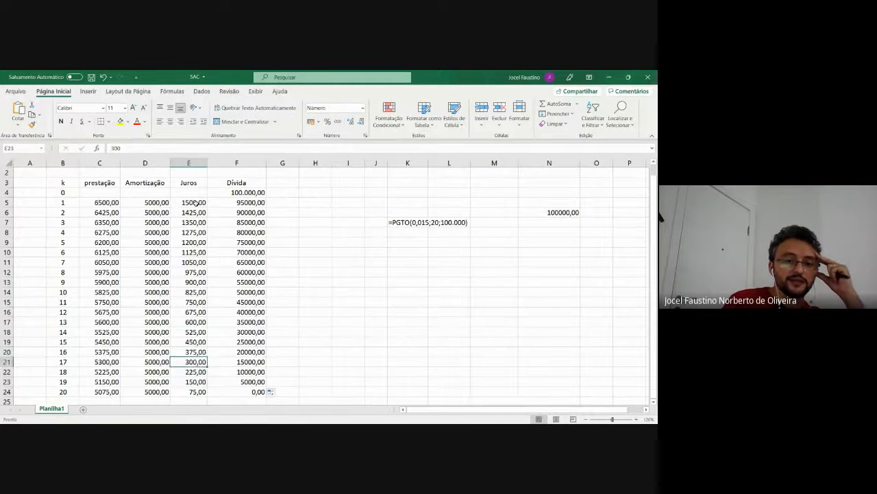
{"action": "scroll", "coordinate": [196, 203], "scroll_direction": "down", "scroll_amount": 1}
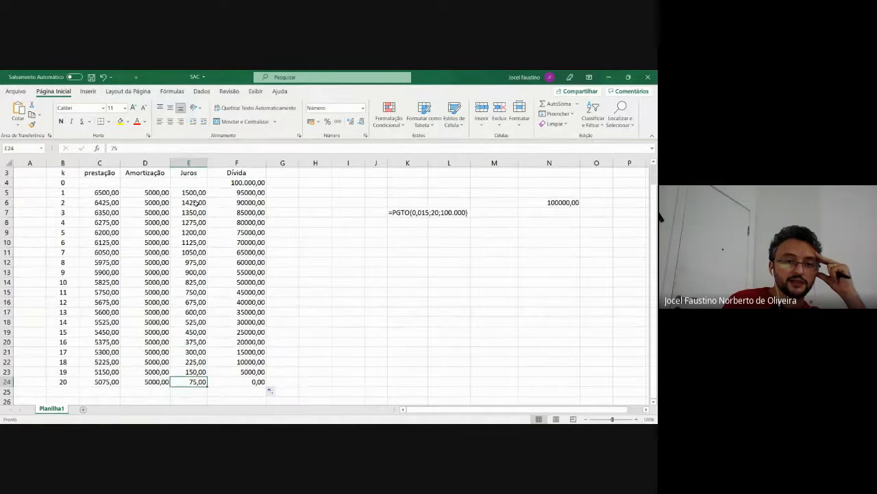
Follow the Dívida column from the initial balance in F4 down to period 20 in F24
{"action": "left_click", "coordinate": [252, 182]}
{"action": "key", "text": "Down"}
{"action": "key", "text": "Down"}
{"action": "key", "text": "Down"}
{"action": "key", "text": "Down"}
{"action": "key", "text": "Down"}
{"action": "key", "text": "Down"}
{"action": "key", "text": "Down"}
{"action": "key", "text": "Down"}
{"action": "key", "text": "Down"}
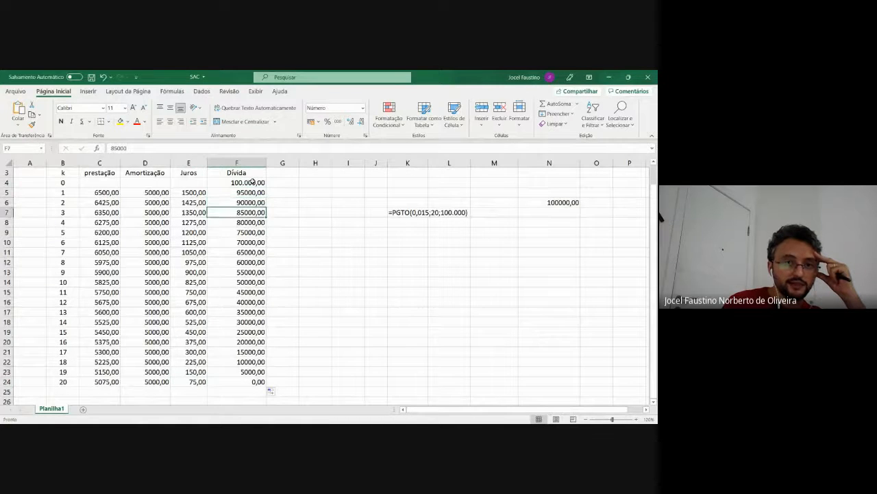
{"action": "key", "text": "Down"}
{"action": "key", "text": "Down"}
{"action": "key", "text": "Down"}
{"action": "key", "text": "Down"}
{"action": "key", "text": "Down"}
{"action": "key", "text": "Down"}
{"action": "key", "text": "Down"}
{"action": "key", "text": "Down"}
{"action": "key", "text": "Down"}
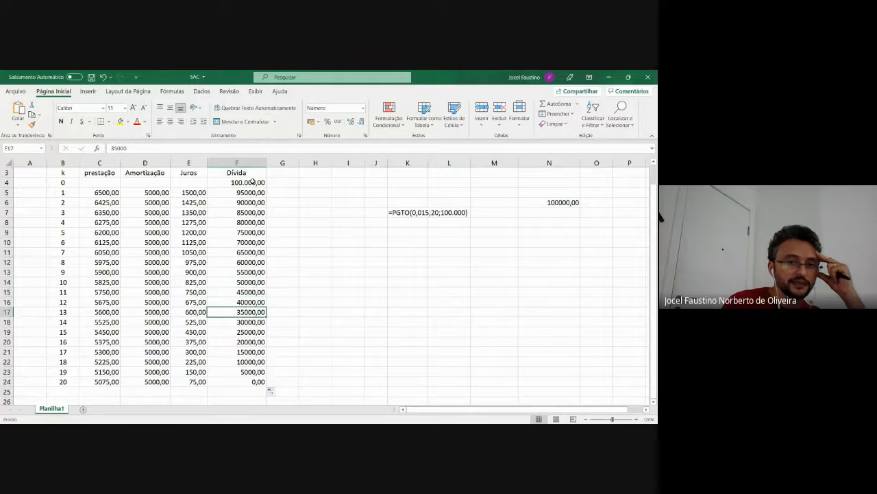
{"action": "key", "text": "Down"}
{"action": "key", "text": "Down"}
{"action": "key", "text": "Down"}
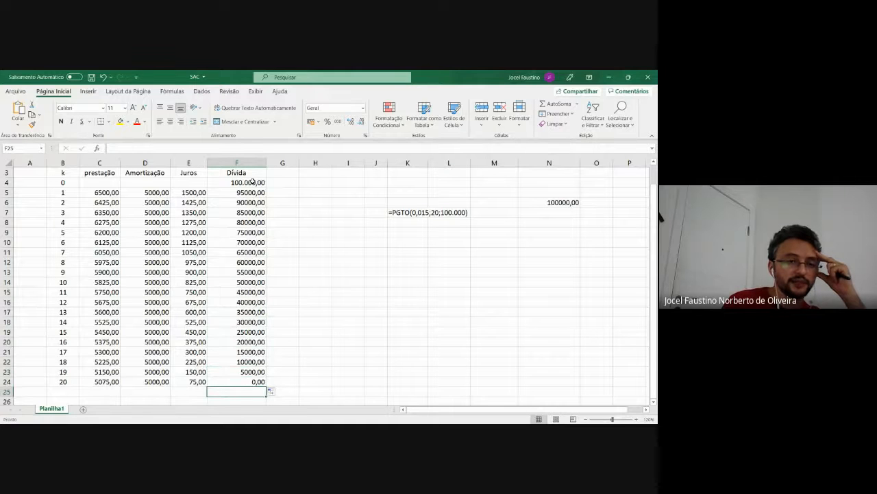
{"action": "key", "text": "Up"}
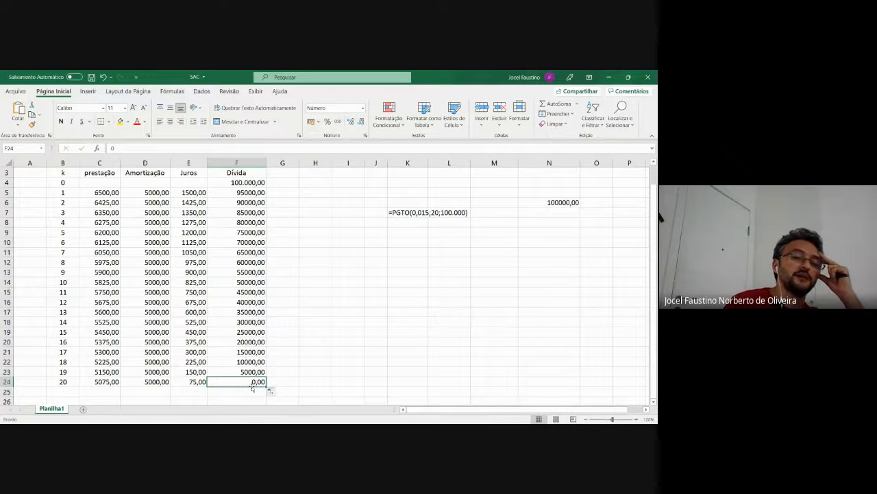
Review the prestação column from period 1 to period 20 in C5:C24
{"action": "left_click", "coordinate": [104, 383]}
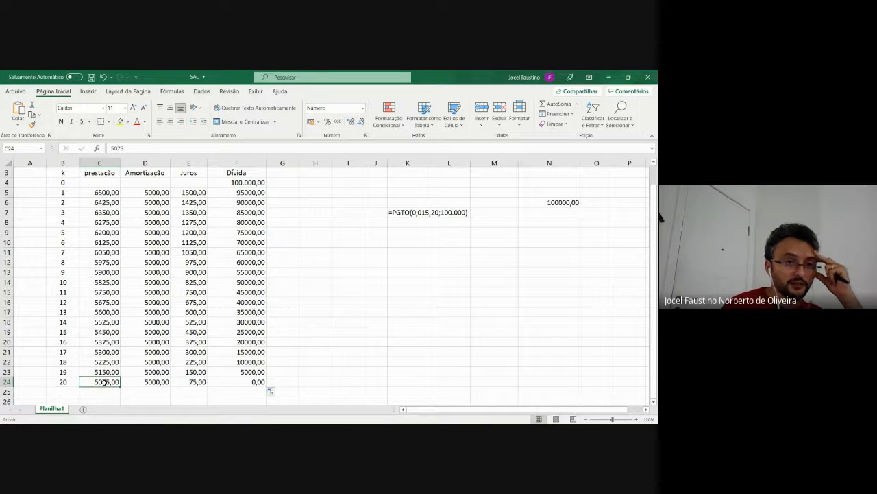
{"action": "left_click", "coordinate": [108, 193]}
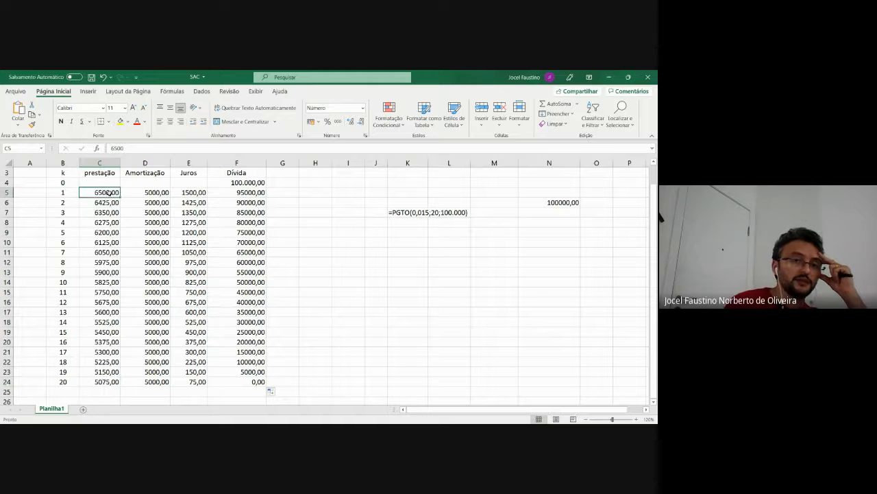
{"action": "key", "text": "Down"}
{"action": "key", "text": "Down"}
{"action": "key", "text": "Down"}
{"action": "key", "text": "Down"}
{"action": "key", "text": "Down"}
{"action": "key", "text": "Down"}
{"action": "key", "text": "Down"}
{"action": "key", "text": "Down"}
{"action": "key", "text": "Down"}
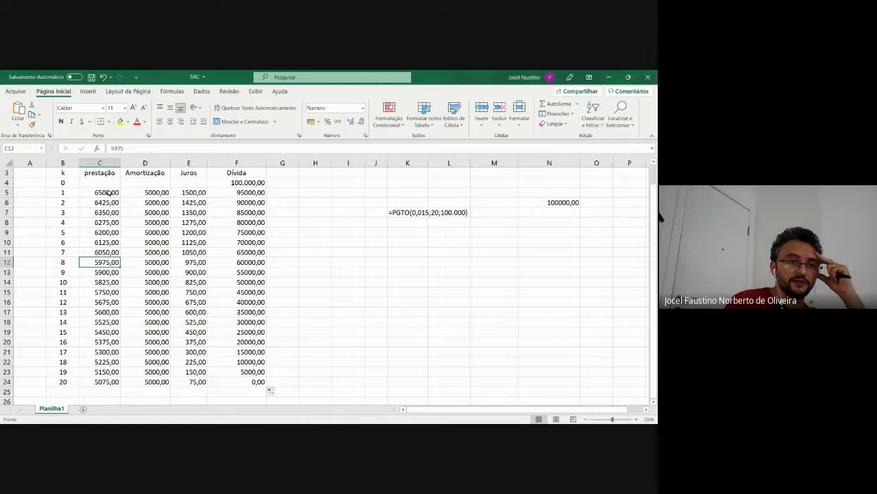
{"action": "key", "text": "Down"}
{"action": "key", "text": "Down"}
{"action": "key", "text": "Down"}
{"action": "key", "text": "Down"}
{"action": "key", "text": "Down"}
{"action": "key", "text": "Down"}
{"action": "key", "text": "Down"}
{"action": "key", "text": "Down"}
{"action": "key", "text": "Down"}
{"action": "key", "text": "Down"}
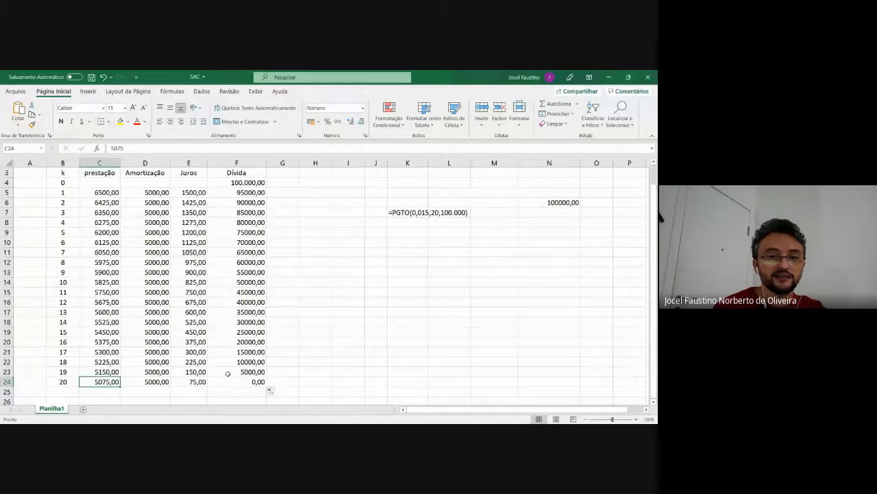
Try to extend the schedule by filling only the period 20 row C24:F24 down through row 34
{"action": "key", "text": "shift+Right"}
{"action": "key", "text": "shift+Right"}
{"action": "key", "text": "shift+Right"}
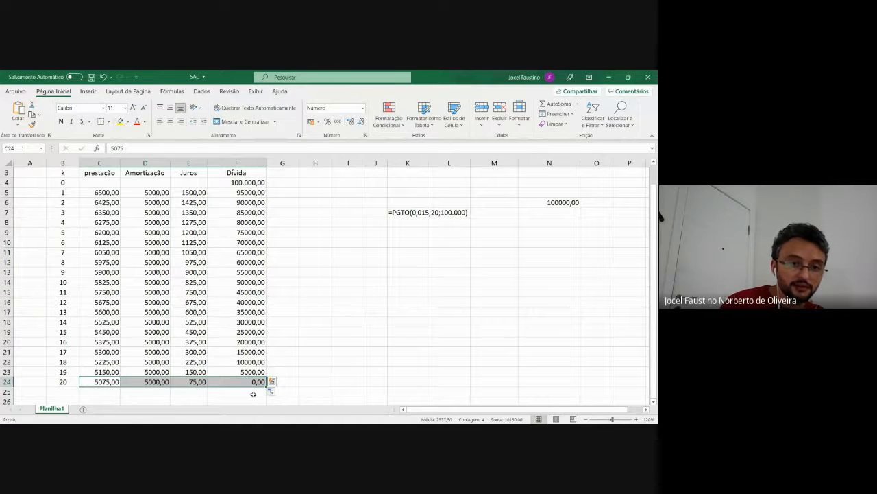
{"action": "mouse_move", "coordinate": [264, 388]}
{"action": "left_mouse_down"}
{"action": "mouse_move", "coordinate": [264, 410]}
{"action": "mouse_move", "coordinate": [264, 388]}
{"action": "left_mouse_up"}
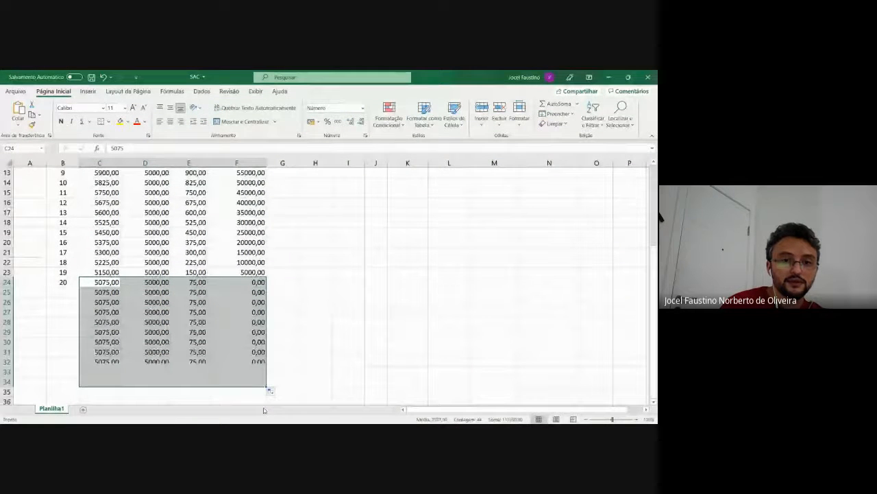
{"action": "left_click", "coordinate": [316, 341]}
{"action": "key", "text": "ctrl+z"}
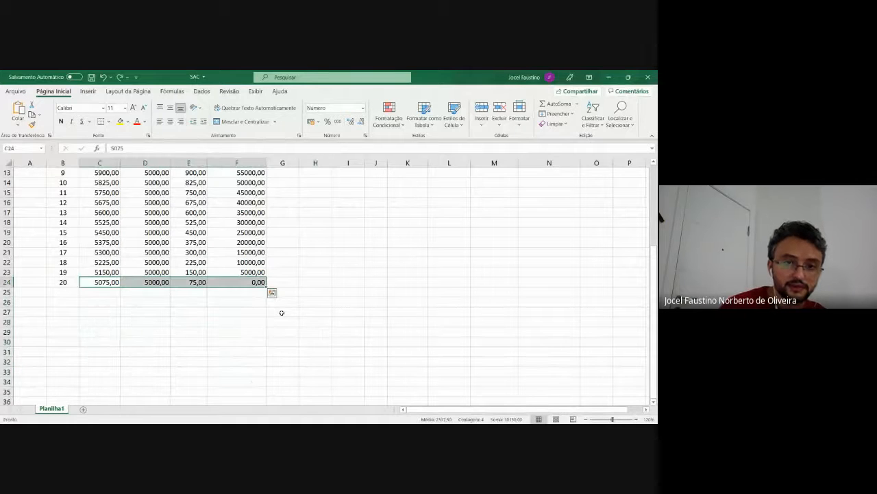
{"action": "left_click", "coordinate": [321, 284]}
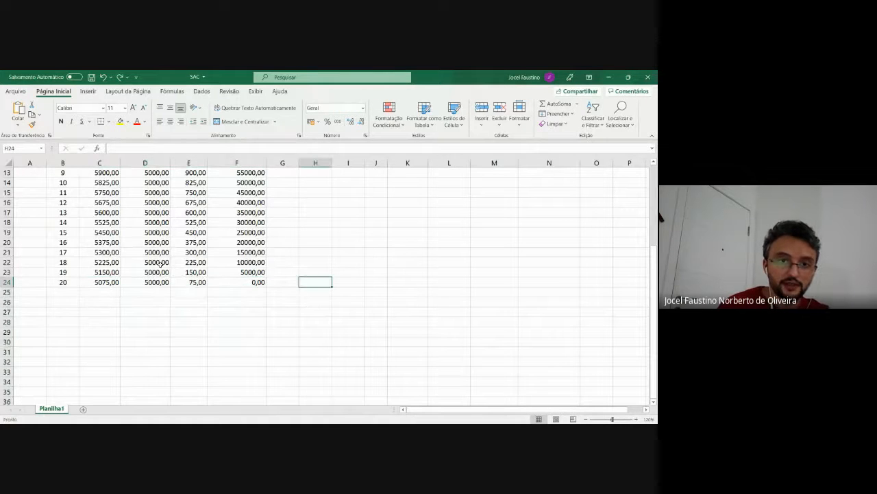
{"action": "left_click", "coordinate": [108, 281]}
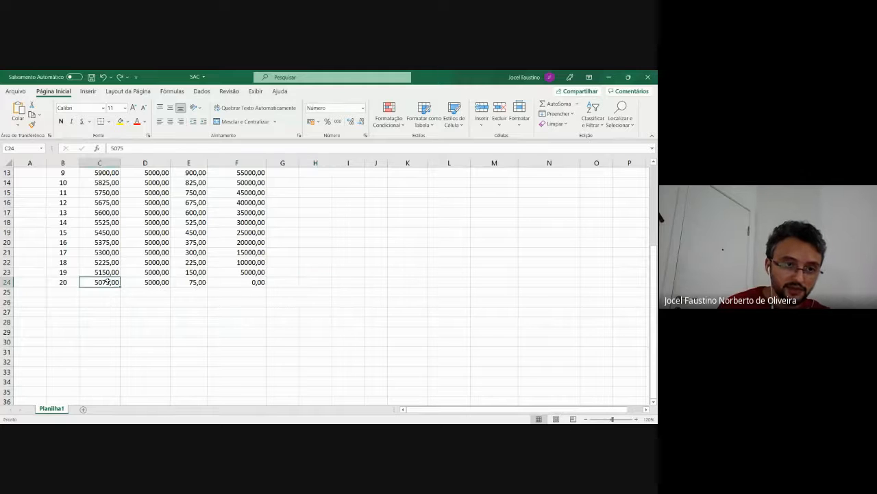
{"action": "key", "text": "shift+Right"}
{"action": "key", "text": "shift+Right"}
{"action": "key", "text": "shift+Right"}
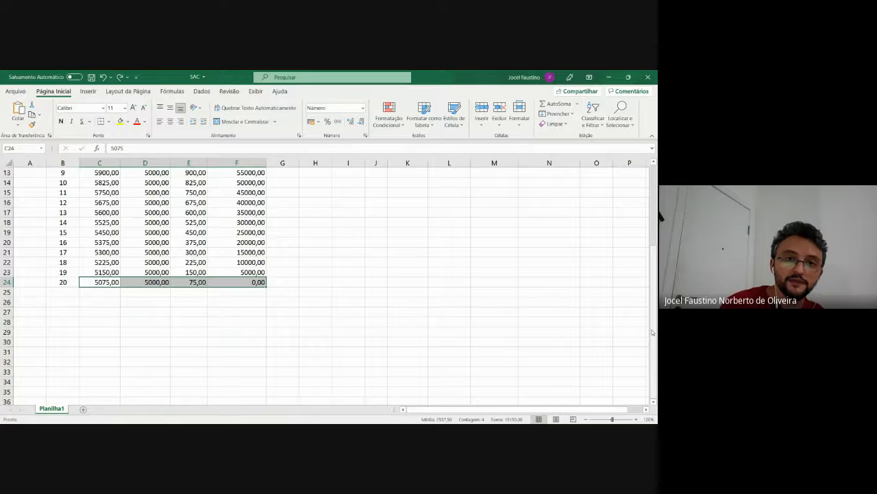
Extend the series from the whole schedule range C5:F24 past period 20 down through row 30
{"action": "left_click_drag", "start_coordinate": [653, 332], "coordinate": [654, 256]}
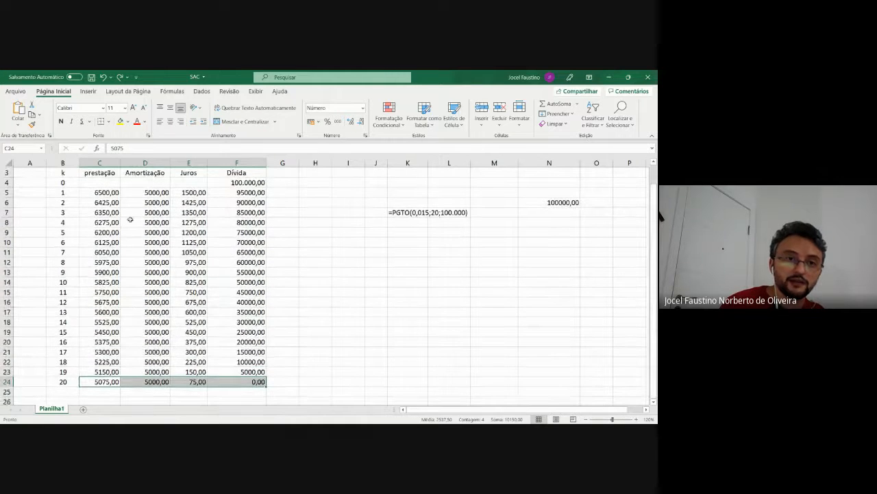
{"action": "left_click", "coordinate": [101, 192]}
{"action": "key", "text": "shift+Right"}
{"action": "key", "text": "shift+Right"}
{"action": "key", "text": "shift+Right"}
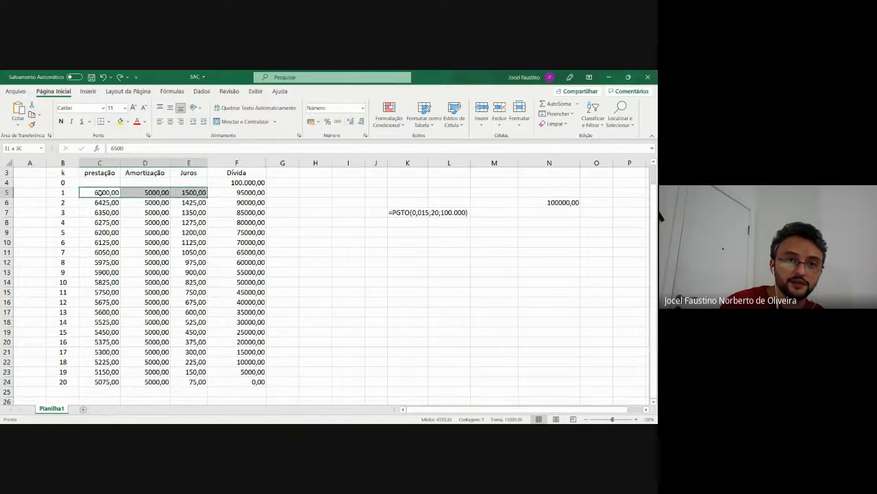
{"action": "key", "text": "shift+Down"}
{"action": "key", "text": "shift+Down"}
{"action": "key", "text": "shift+Down"}
{"action": "key", "text": "shift+Down"}
{"action": "key", "text": "shift+Down"}
{"action": "key", "text": "shift+Down"}
{"action": "key", "text": "shift+Down"}
{"action": "key", "text": "shift+Down"}
{"action": "key", "text": "shift+Down"}
{"action": "key", "text": "shift+Down"}
{"action": "key", "text": "shift+Down"}
{"action": "key", "text": "shift+Down"}
{"action": "key", "text": "shift+Down"}
{"action": "key", "text": "shift+Down"}
{"action": "key", "text": "shift+Down"}
{"action": "key", "text": "shift+Down"}
{"action": "key", "text": "shift+Down"}
{"action": "key", "text": "shift+Down"}
{"action": "key", "text": "shift+Down"}
{"action": "key", "text": "shift+Down"}
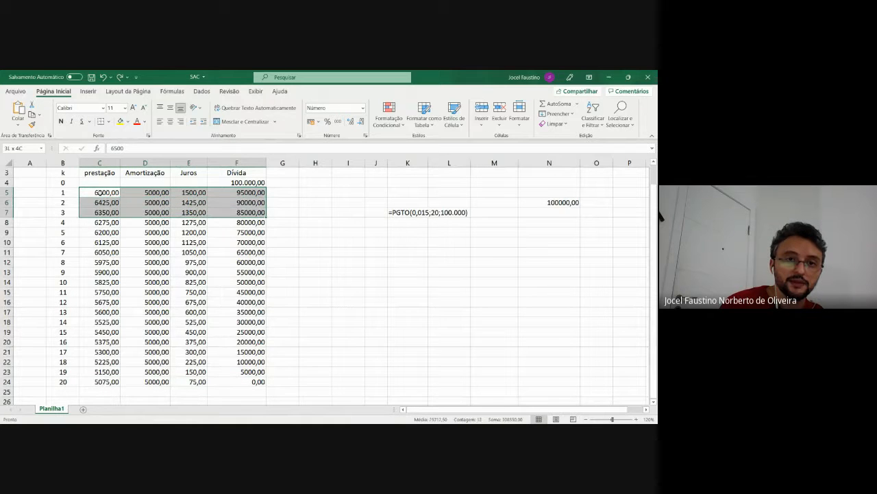
{"action": "key", "text": "shift+Up"}
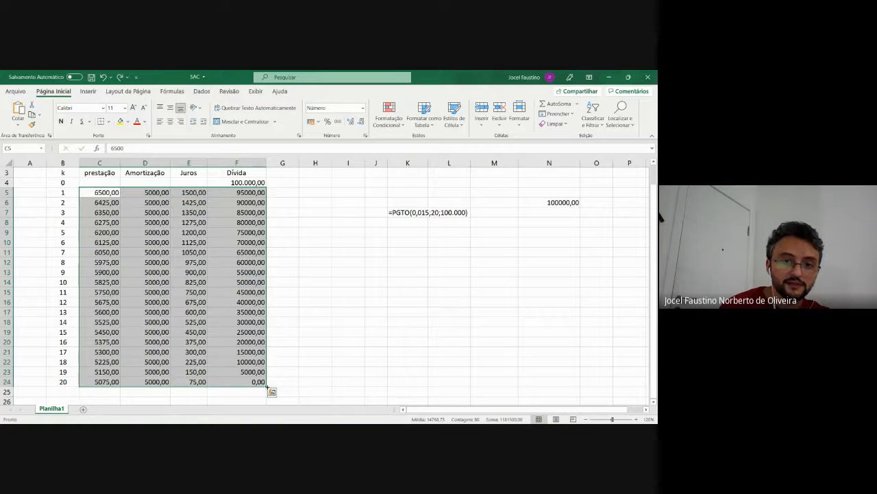
{"action": "mouse_move", "coordinate": [268, 387]}
{"action": "left_mouse_down"}
{"action": "mouse_move", "coordinate": [268, 401]}
{"action": "mouse_move", "coordinate": [268, 390]}
{"action": "left_mouse_up"}
{"action": "left_click", "coordinate": [321, 378]}
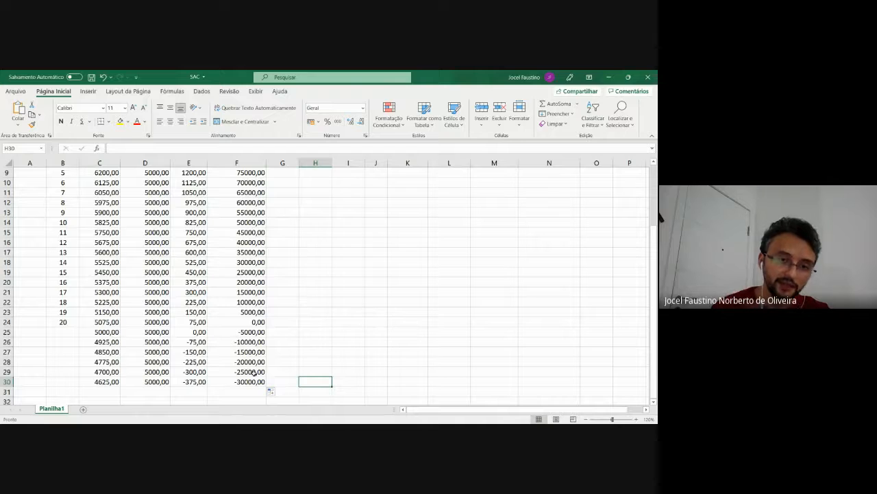
Clear the extra values in C25:F30 so the schedule ends at period 20
{"action": "left_click", "coordinate": [259, 323]}
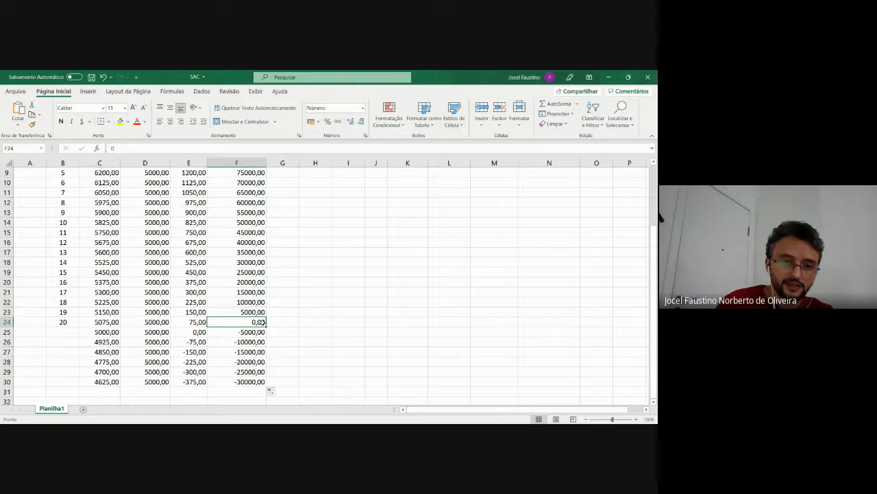
{"action": "left_click", "coordinate": [102, 334]}
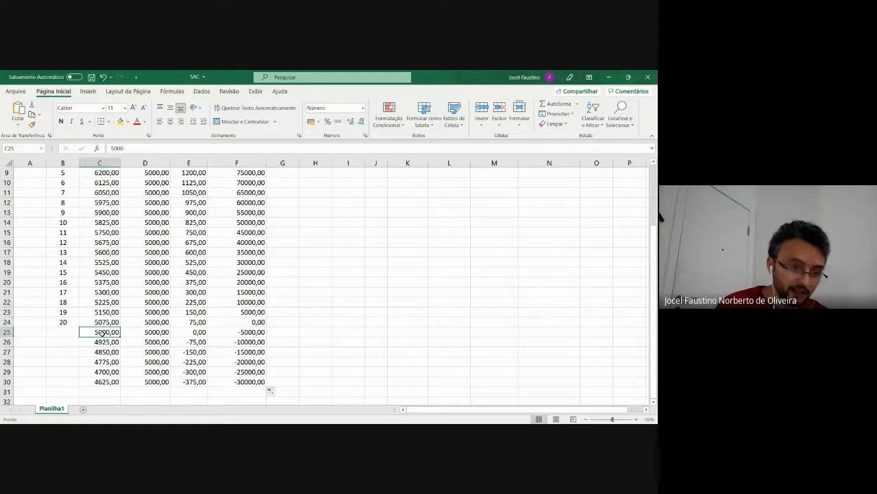
{"action": "key", "text": "shift+Right"}
{"action": "key", "text": "shift+Right"}
{"action": "key", "text": "shift+Right"}
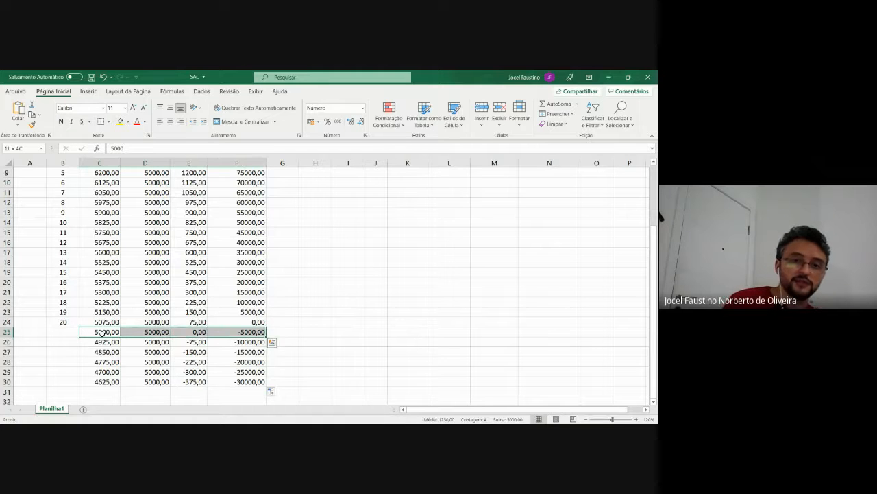
{"action": "key", "text": "shift+Down"}
{"action": "key", "text": "shift+Down"}
{"action": "key", "text": "shift+Down"}
{"action": "key", "text": "shift+Down"}
{"action": "key", "text": "shift+Down"}
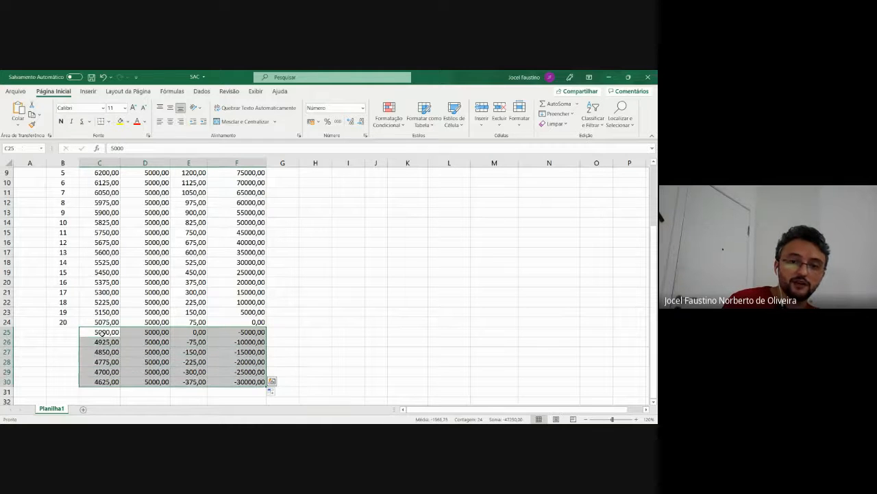
{"action": "key", "text": "Delete"}
{"action": "left_click", "coordinate": [305, 282]}
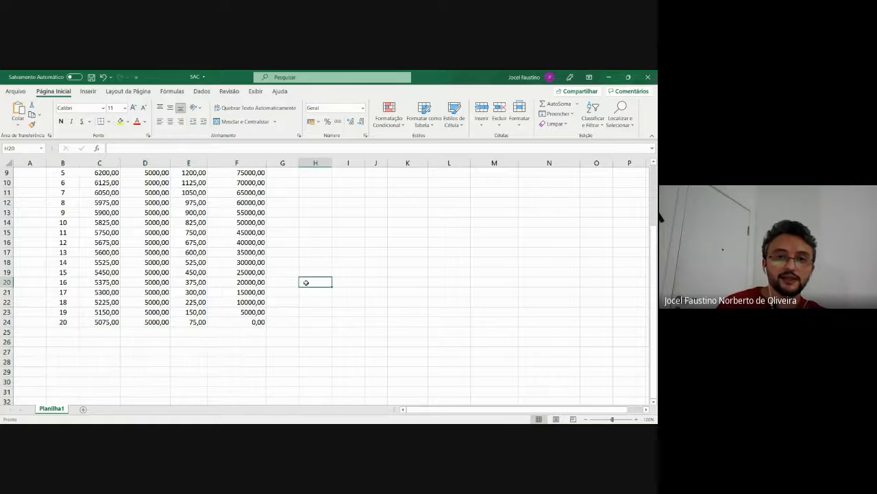
{"action": "left_click_drag", "start_coordinate": [654, 295], "coordinate": [657, 221]}
{"action": "left_click", "coordinate": [349, 282]}
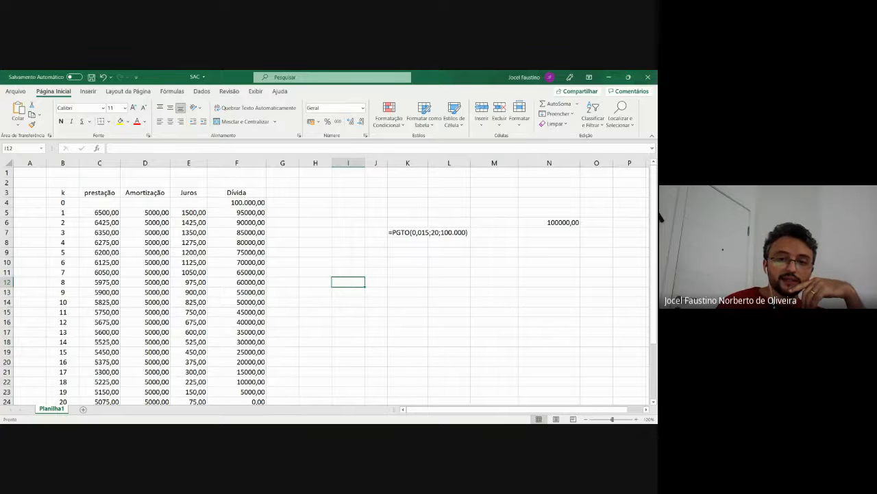
{"action": "key", "text": "alt+Tab"}
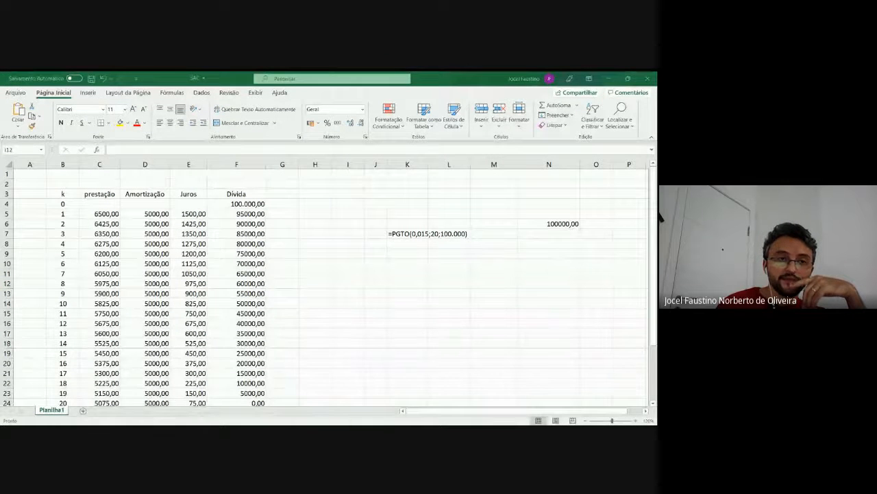
{"action": "left_click", "coordinate": [384, 410]}
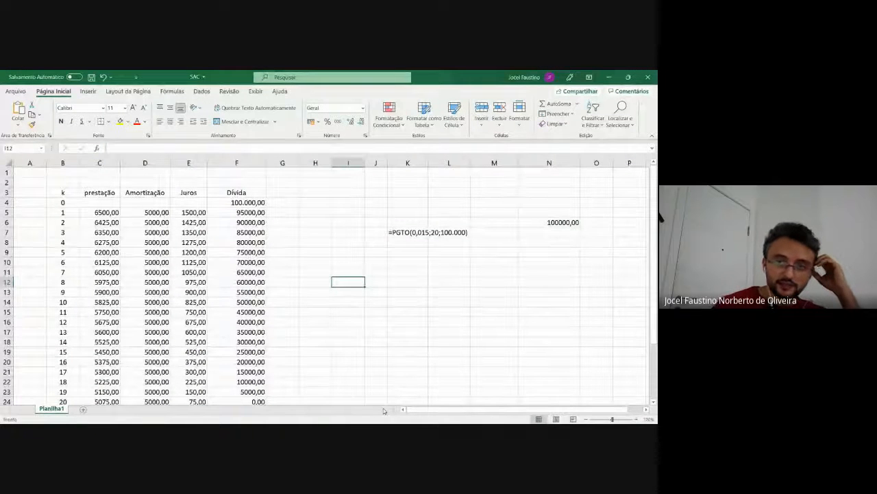
Delete the PGTO formula text from cell K7
{"action": "left_click", "coordinate": [439, 232]}
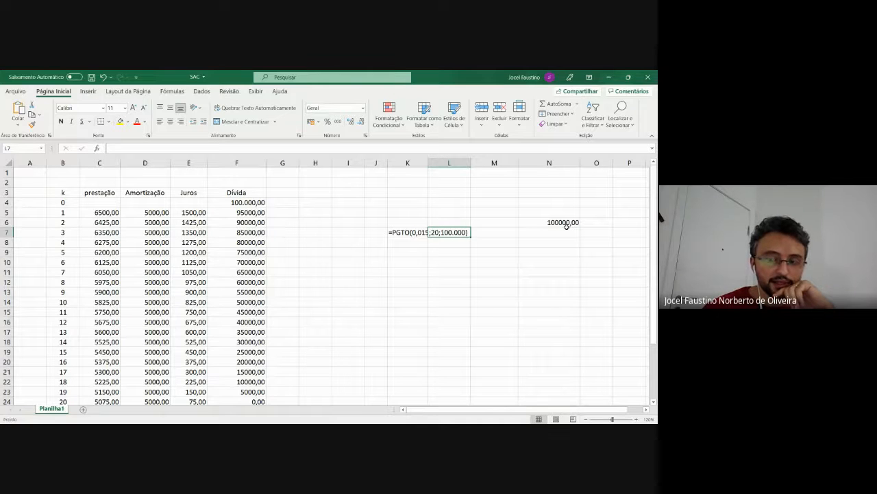
{"action": "left_click", "coordinate": [566, 226]}
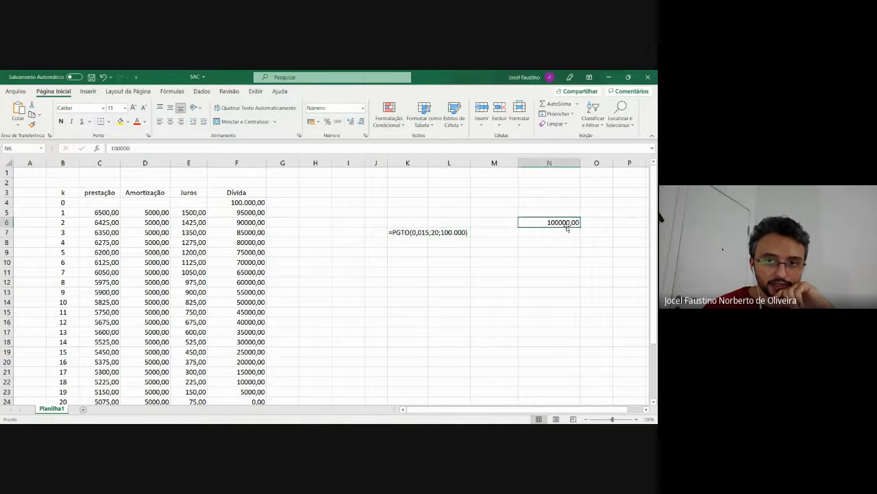
{"action": "left_click", "coordinate": [423, 233]}
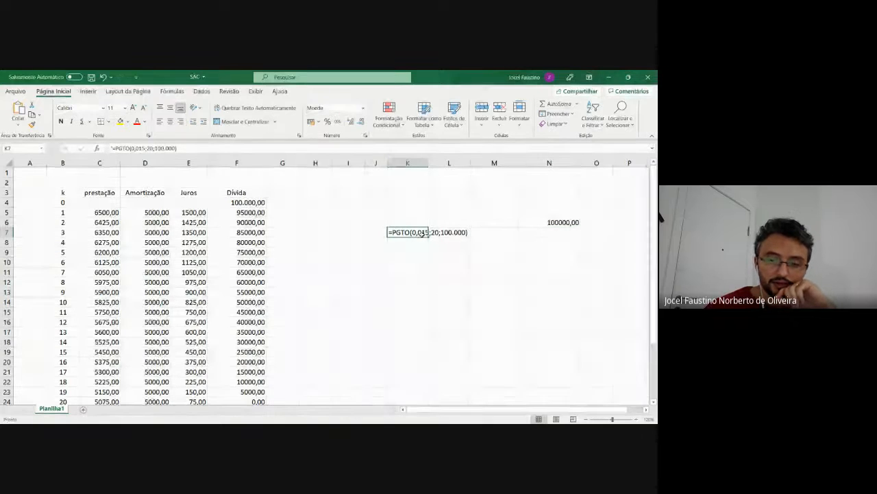
{"action": "key", "text": "Delete"}
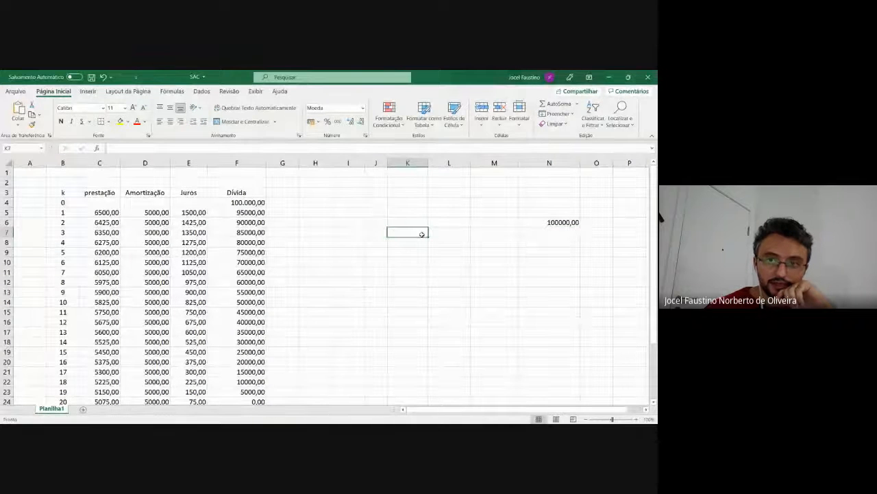
Rewrite the amount in cell N6 as 100.000,00 with thousands and decimal separators
{"action": "left_click", "coordinate": [564, 223]}
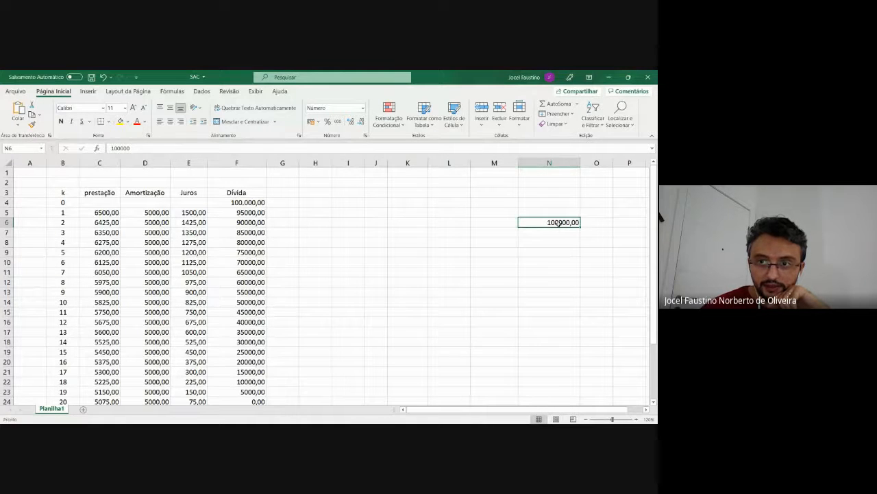
{"action": "double_click", "coordinate": [559, 224]}
{"action": "type", "text": "-"}
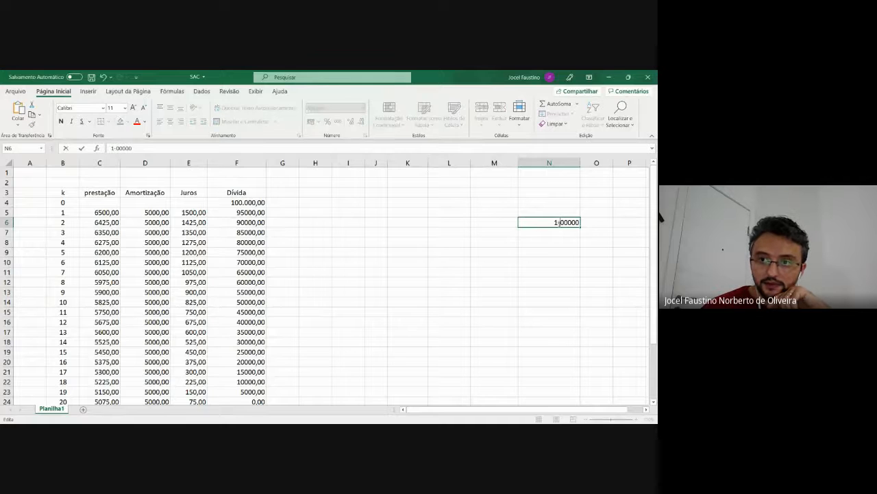
{"action": "key", "text": "BackSpace"}
{"action": "key", "text": "BackSpace"}
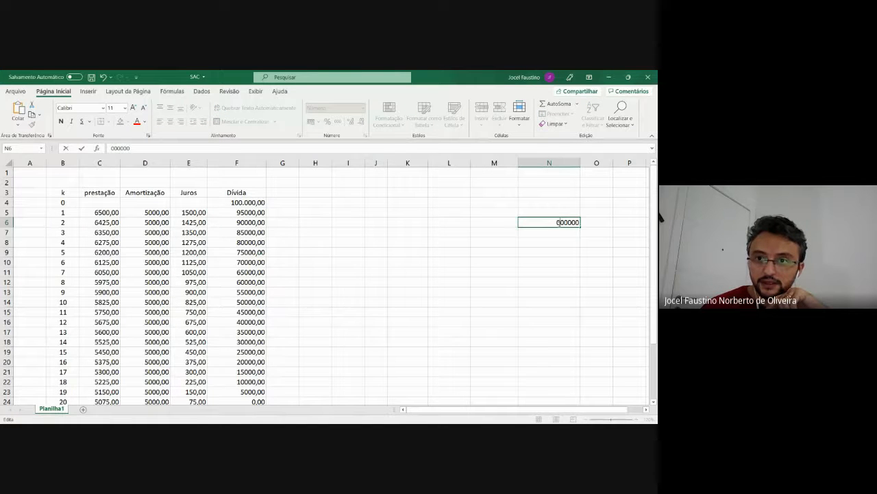
{"action": "type", "text": "1"}
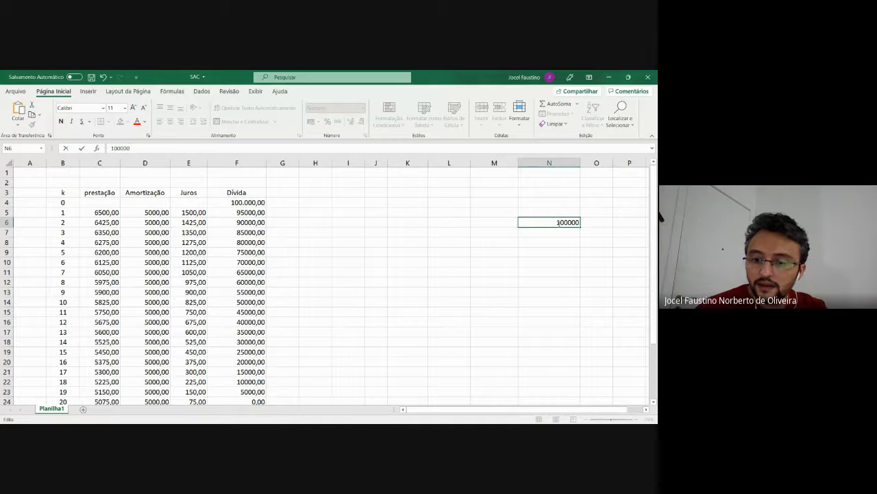
{"action": "key", "text": "Right"}
{"action": "key", "text": "Right"}
{"action": "type", "text": "."}
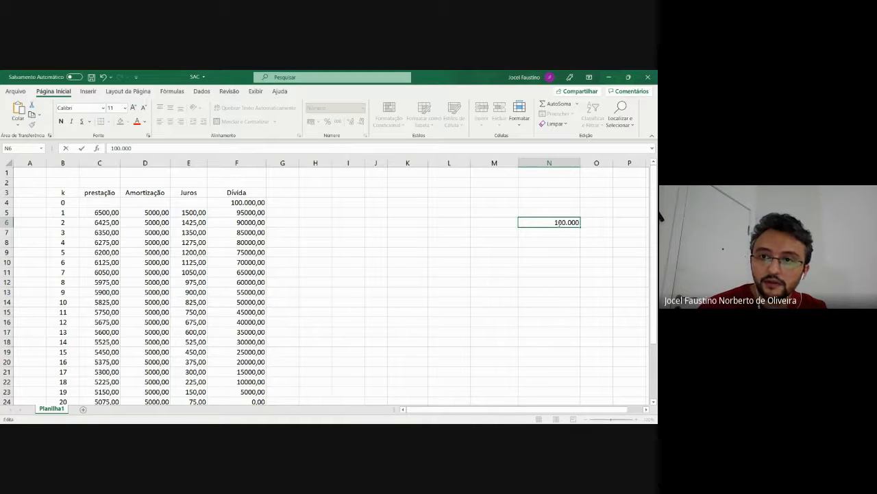
{"action": "type", "text": ",00"}
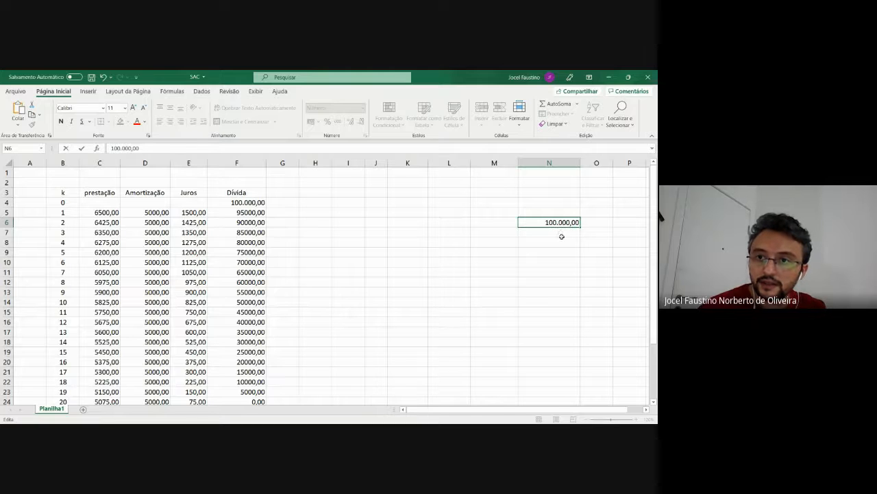
{"action": "key", "text": "Return"}
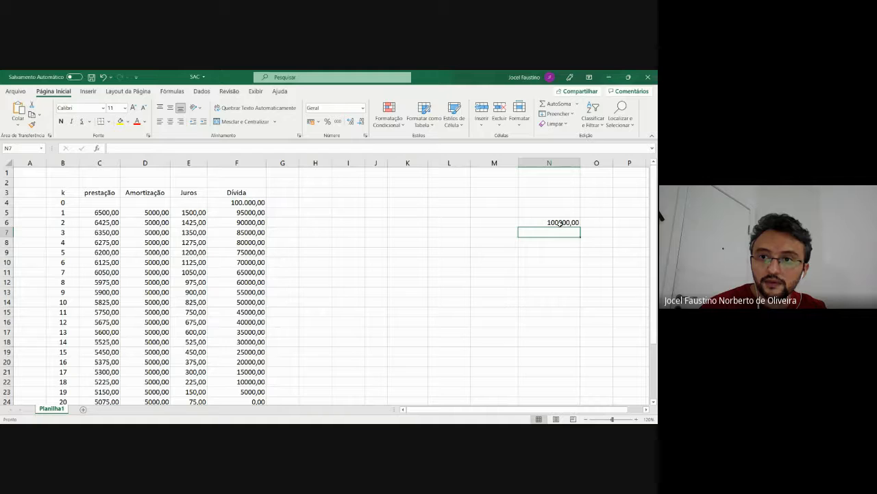
{"action": "left_click", "coordinate": [560, 222]}
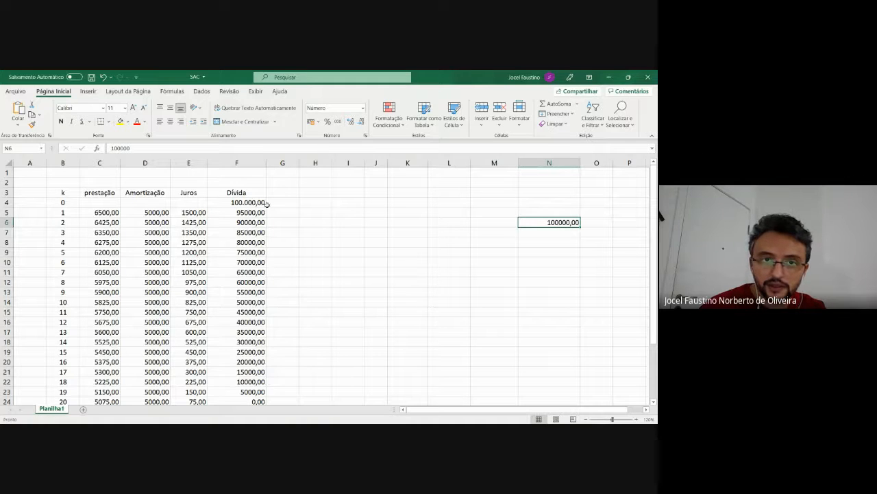
Try to enter the amount in cell N6 as 100.000 with a thousands separator
{"action": "left_click", "coordinate": [240, 201]}
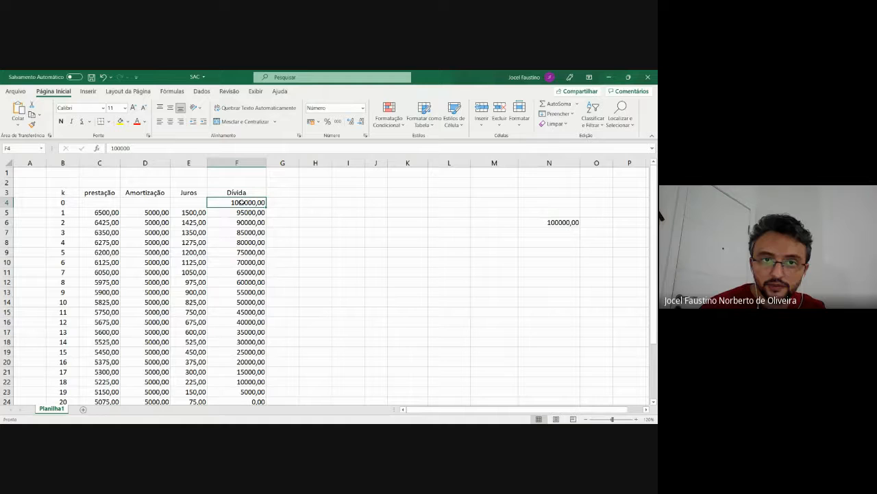
{"action": "double_click", "coordinate": [568, 223]}
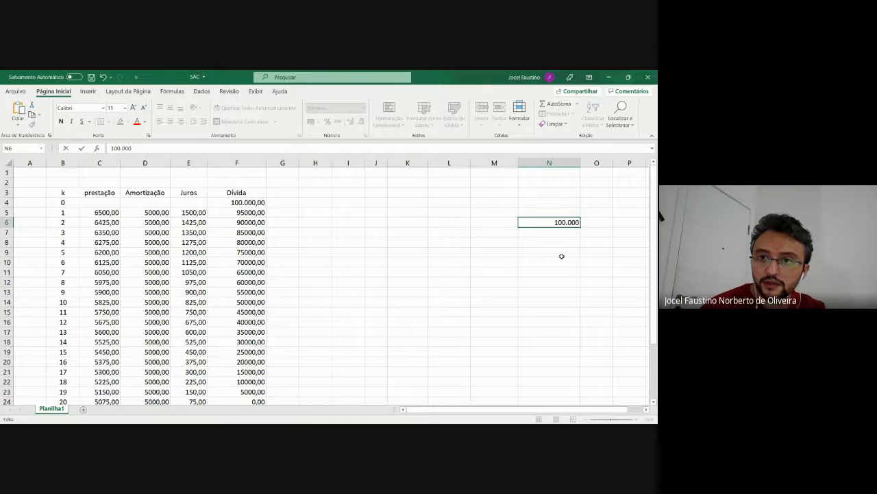
{"action": "left_click", "coordinate": [562, 255]}
{"action": "left_click", "coordinate": [569, 222]}
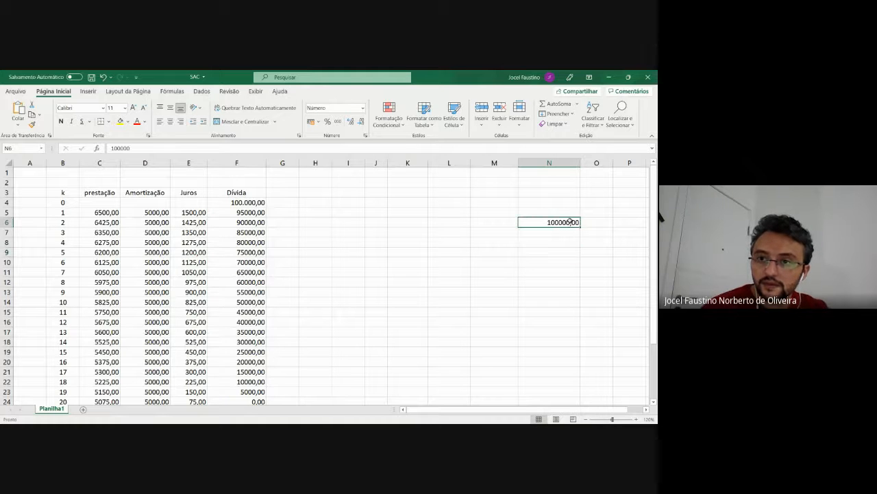
Clear cell N6 and enter the amount again as 100000 without a thousands separator
{"action": "key", "text": "BackSpace"}
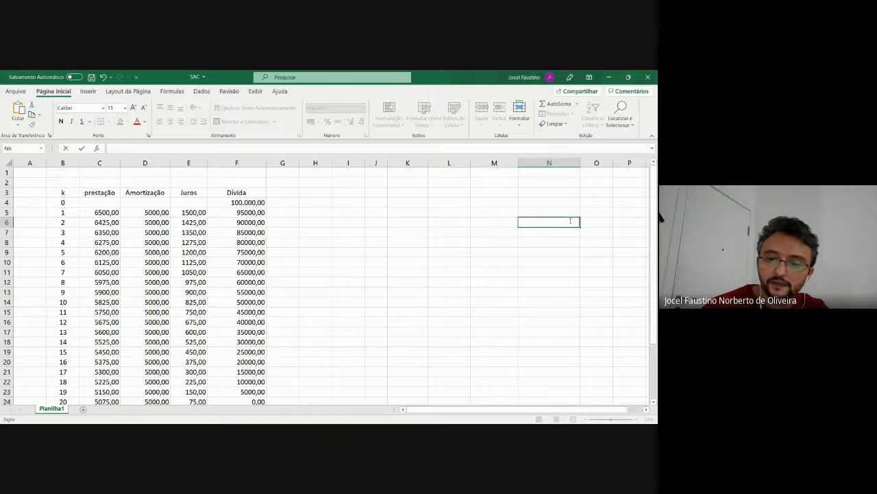
{"action": "type", "text": "100000"}
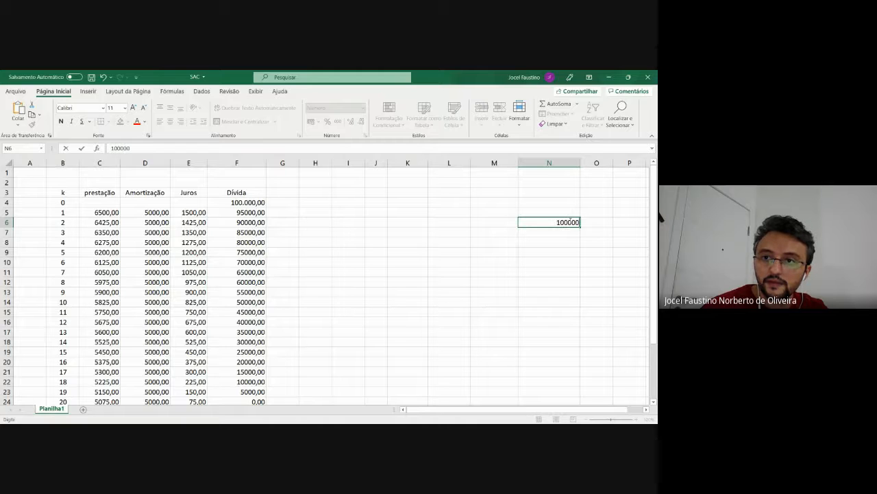
{"action": "left_click", "coordinate": [555, 240]}
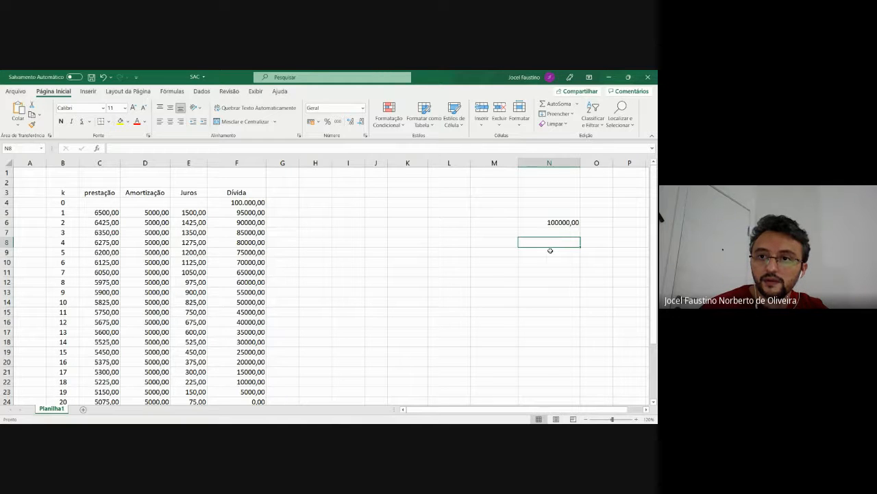
{"action": "left_click", "coordinate": [559, 232]}
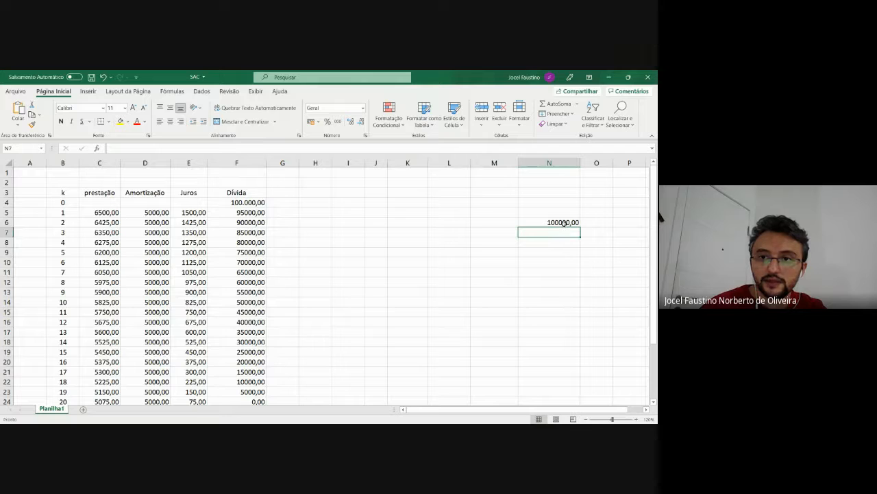
{"action": "left_click", "coordinate": [564, 223]}
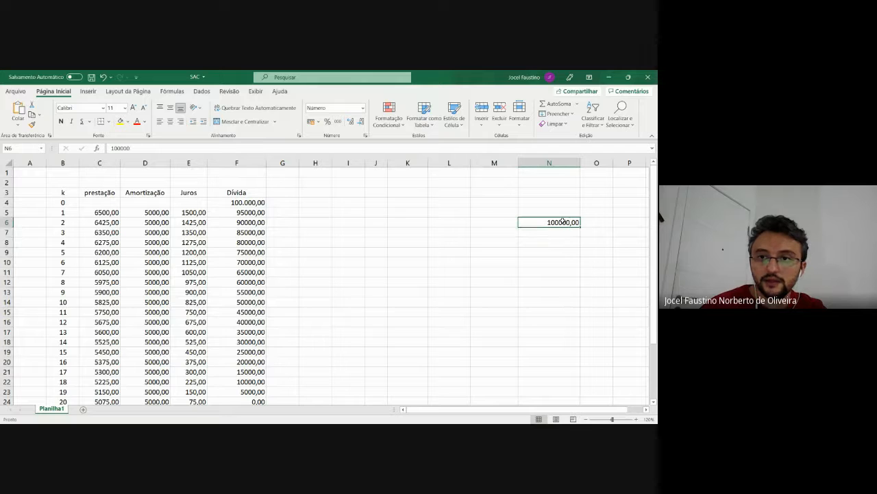
Enter the heading SPC in cell L3
{"action": "left_click", "coordinate": [409, 234]}
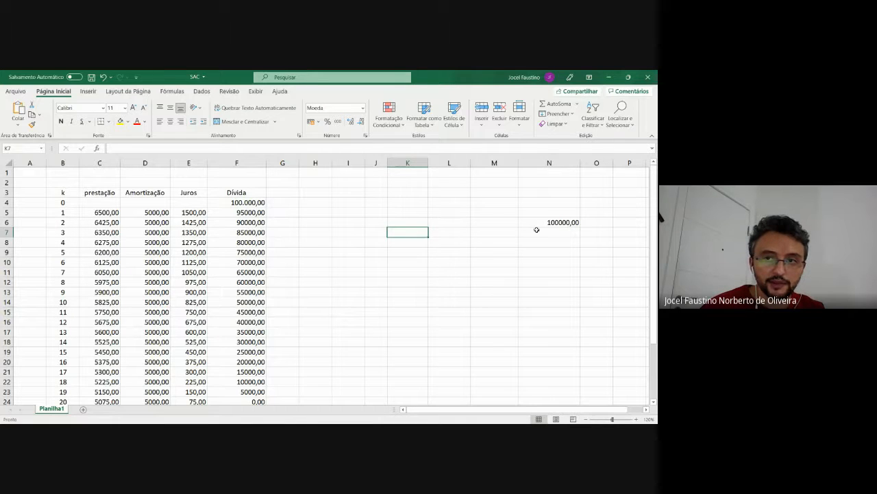
{"action": "left_click", "coordinate": [561, 220]}
{"action": "left_click", "coordinate": [410, 231]}
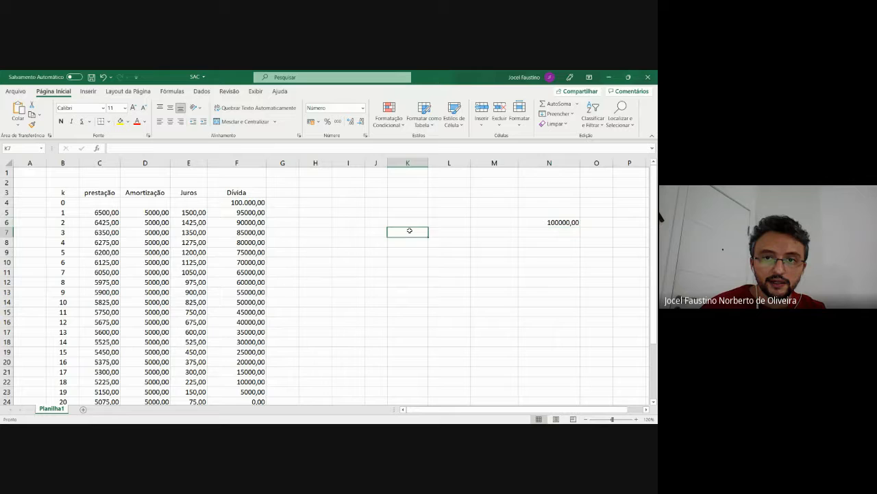
{"action": "left_click", "coordinate": [443, 191]}
{"action": "type", "text": "SPC"}
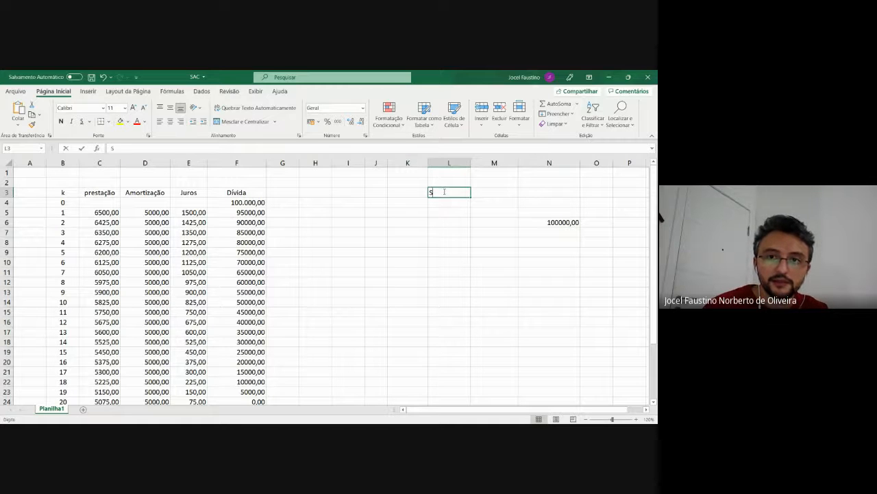
{"action": "left_click", "coordinate": [436, 220]}
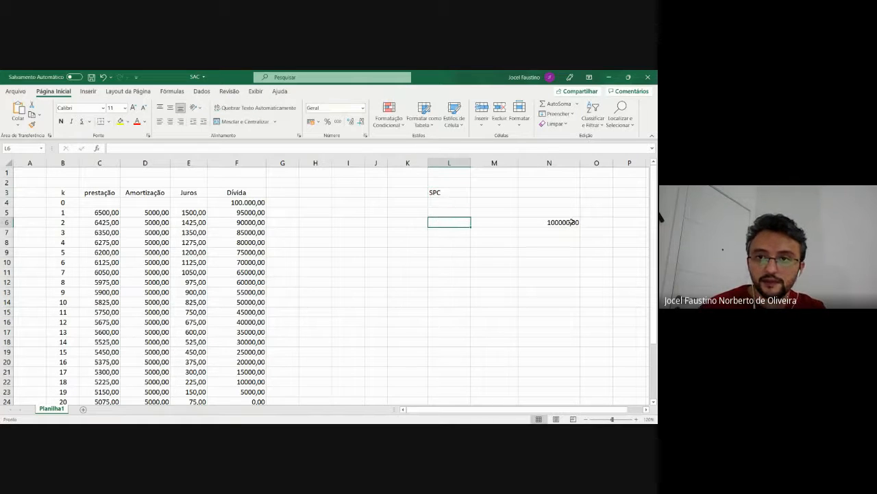
{"action": "left_click", "coordinate": [562, 223]}
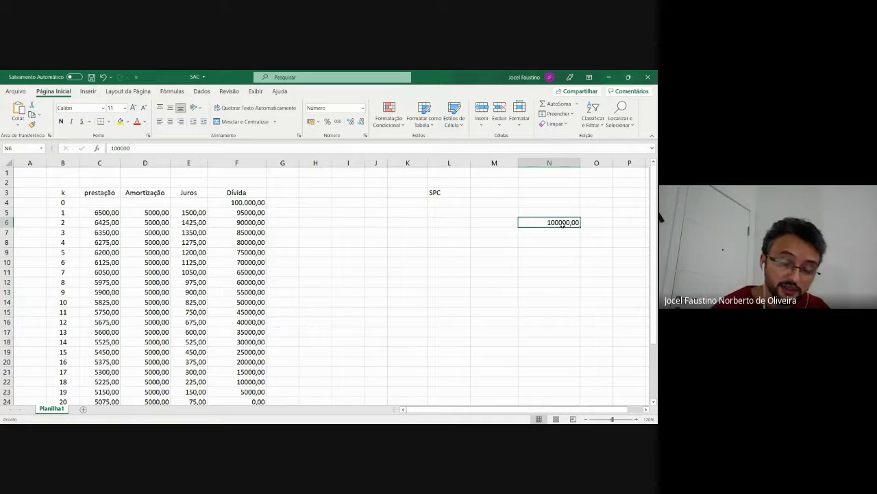
{"action": "left_click", "coordinate": [559, 238]}
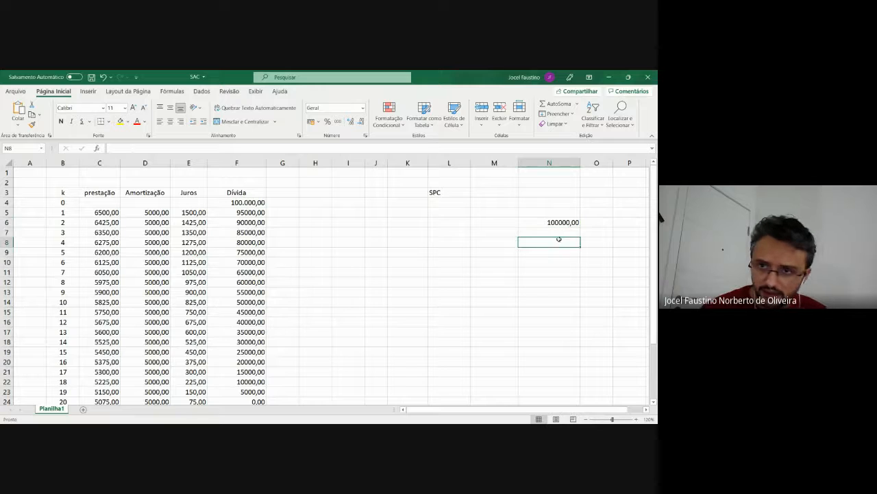
{"action": "left_click", "coordinate": [556, 223]}
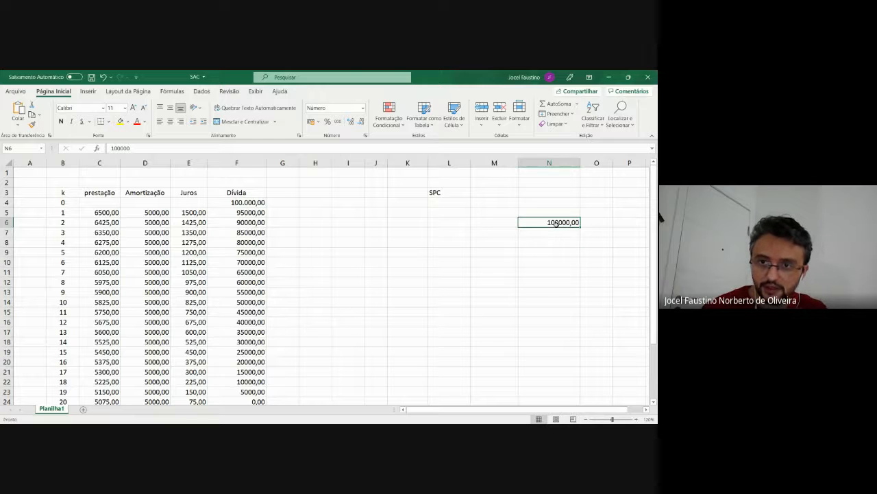
Insert the PGTO function from the Financeira category into cell K7
{"action": "left_click", "coordinate": [408, 234]}
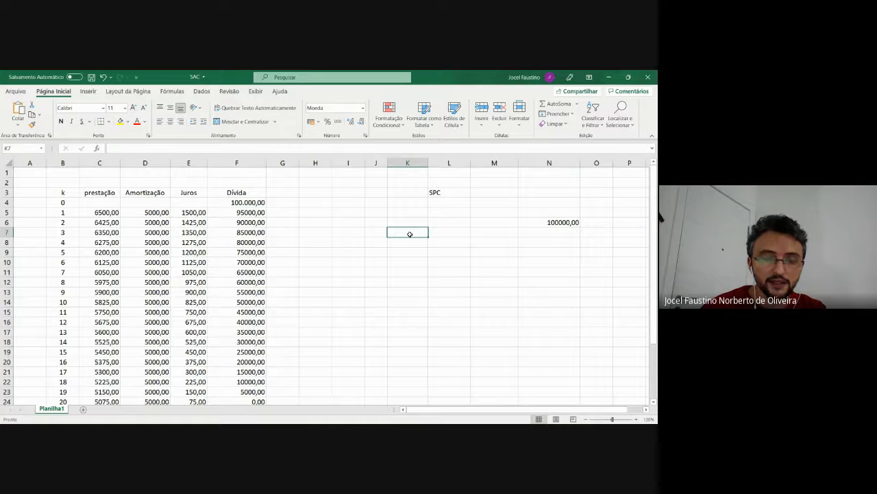
{"action": "left_click", "coordinate": [97, 153]}
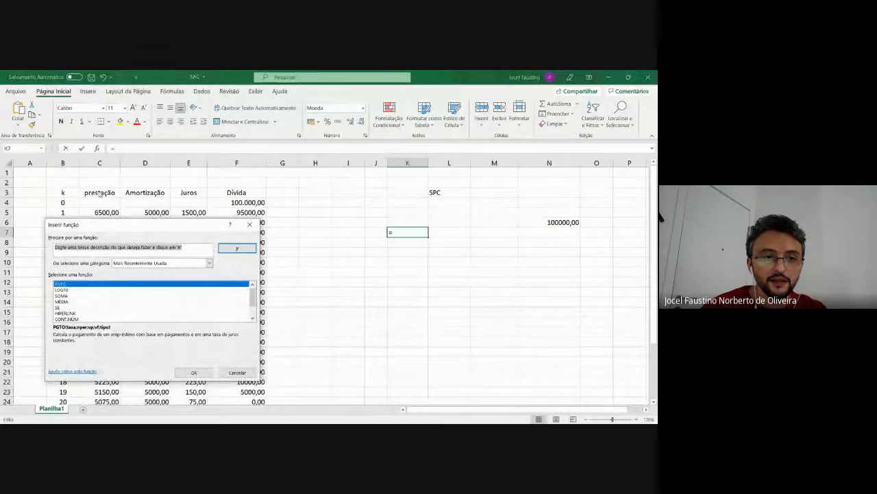
{"action": "left_click", "coordinate": [127, 264]}
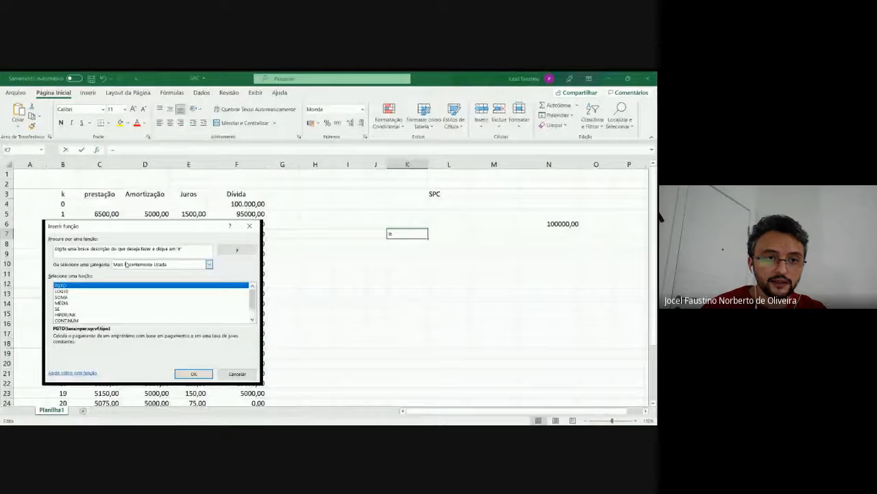
{"action": "left_click", "coordinate": [128, 287]}
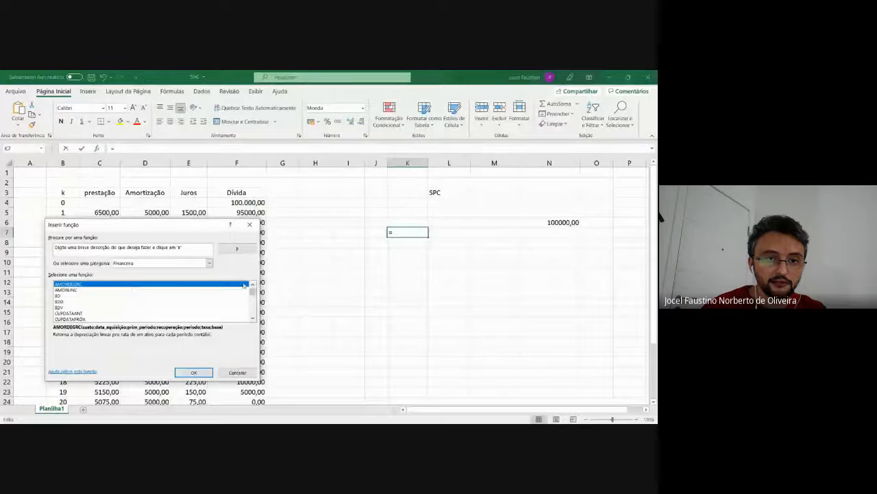
{"action": "left_click_drag", "start_coordinate": [252, 293], "coordinate": [253, 304]}
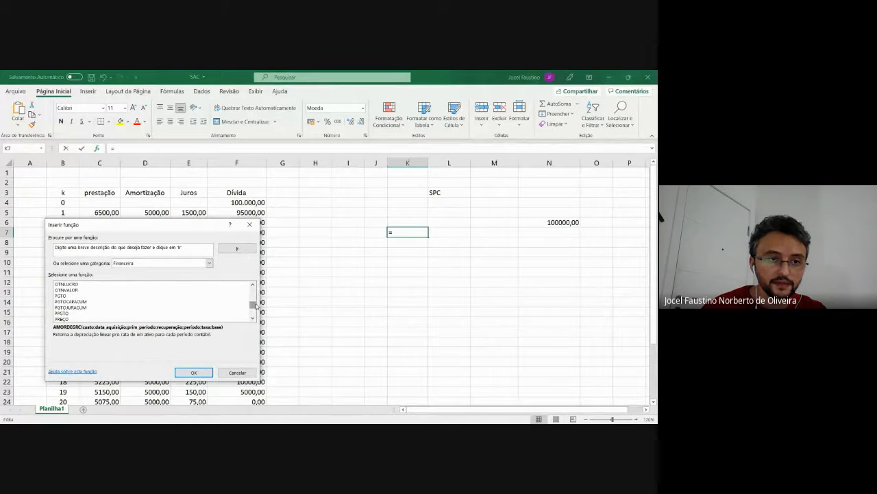
{"action": "left_click", "coordinate": [60, 296]}
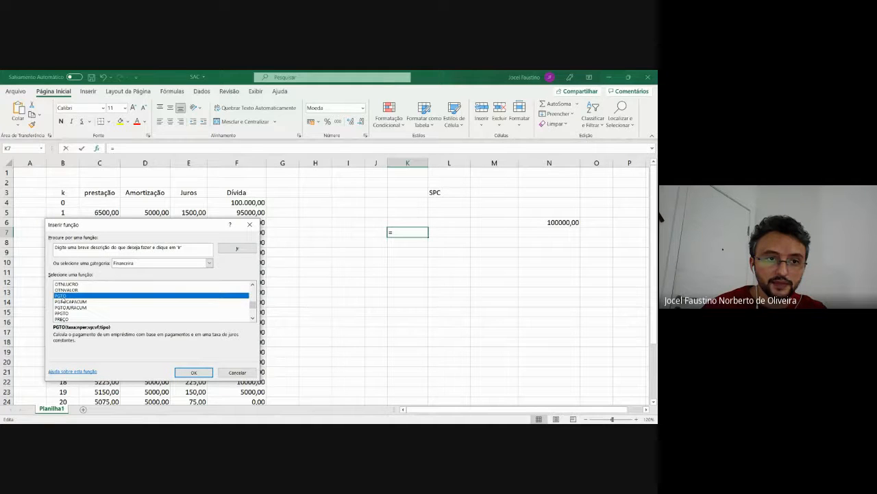
{"action": "left_click", "coordinate": [193, 372]}
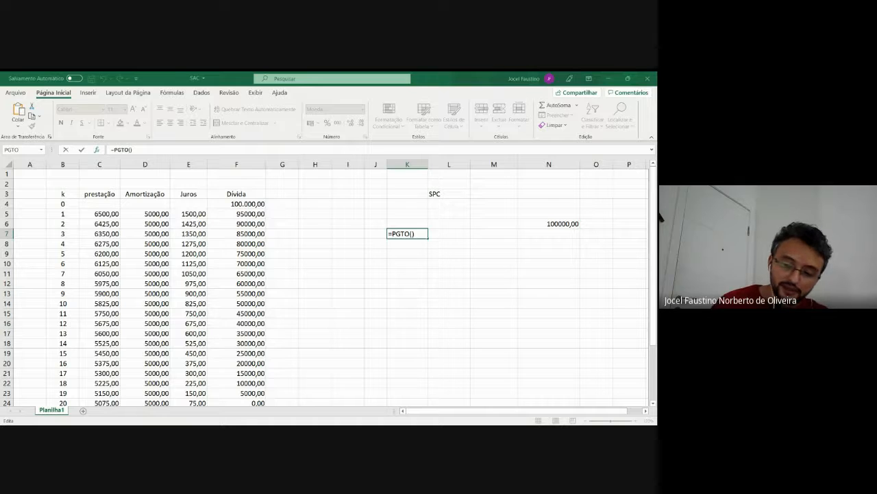
Set the interest rate of the PGTO function to 0,015 and the number of periods to 20
{"action": "type", "text": "0,"}
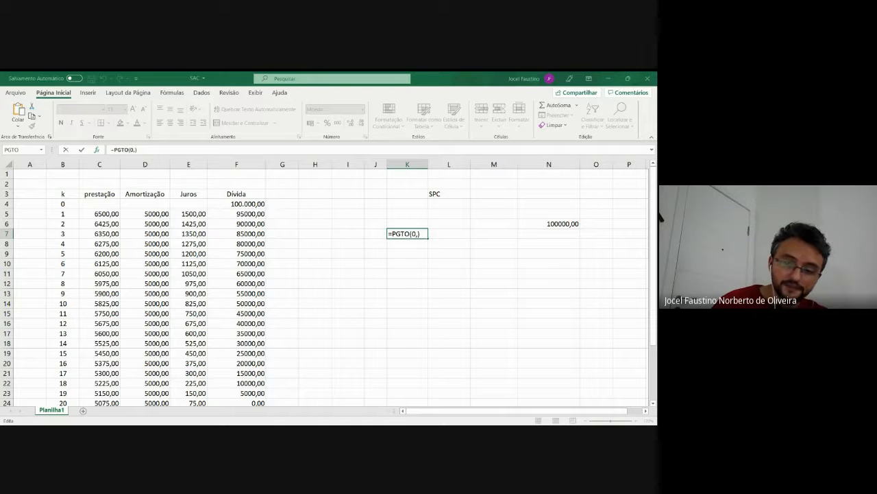
{"action": "type", "text": "015"}
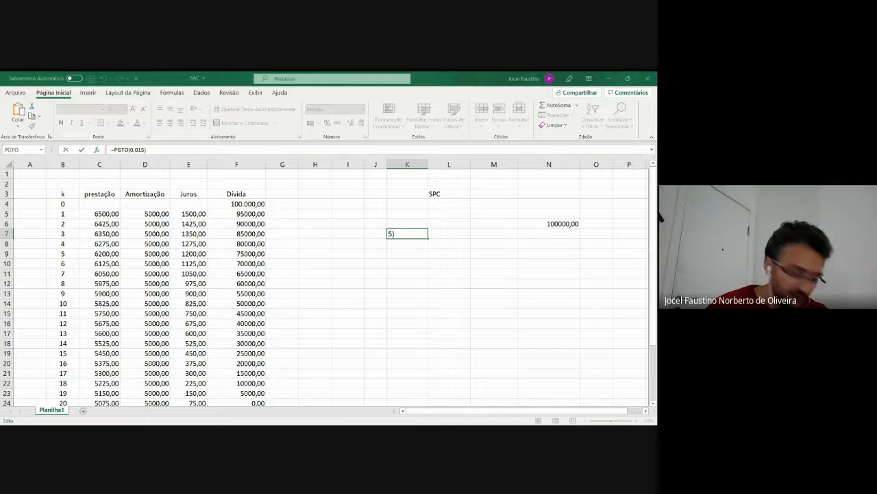
{"action": "type", "text": ";20"}
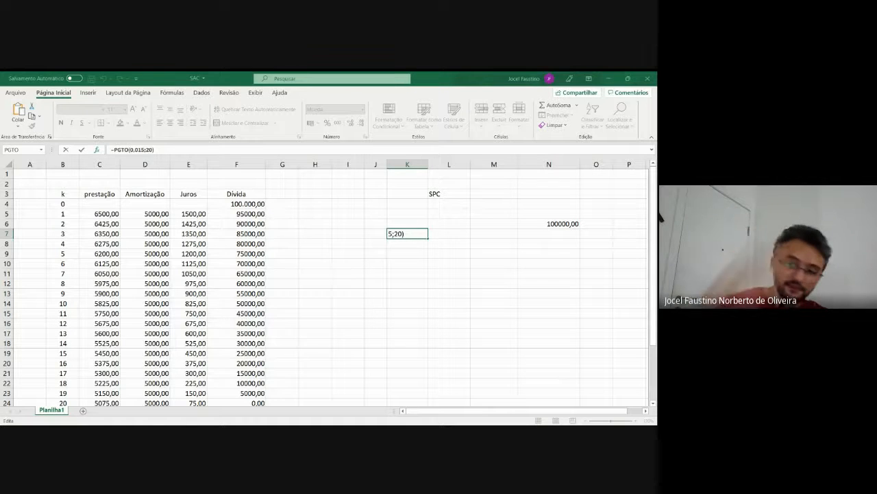
Set the present value of the PGTO function to -100000 and complete the formula in cell K7
{"action": "type", "text": ";-"}
{"action": "key", "text": "BackSpace"}
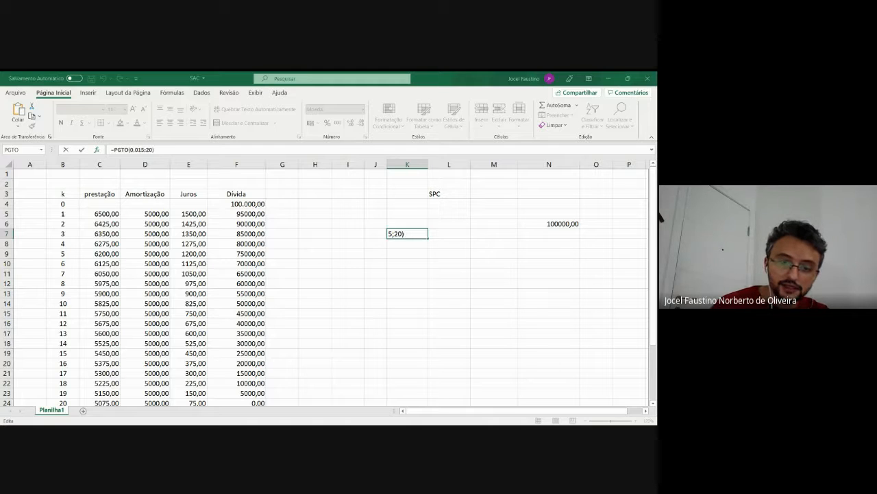
{"action": "type", "text": "100"}
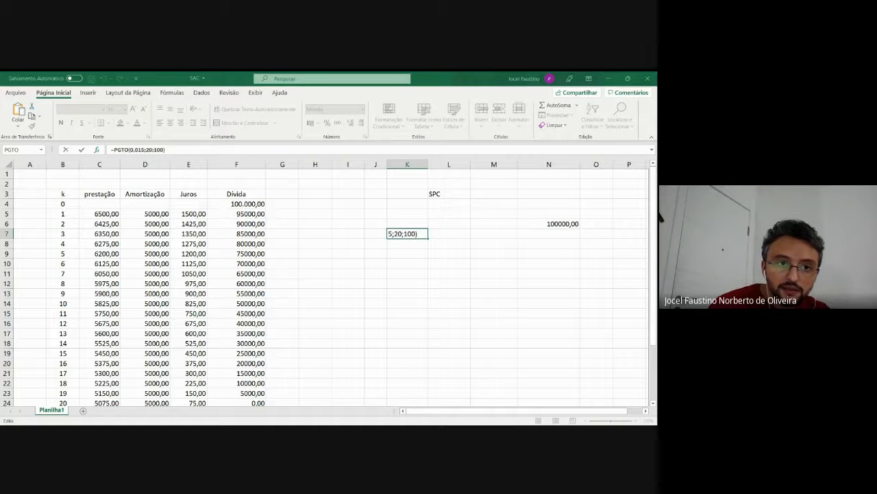
{"action": "type", "text": "0"}
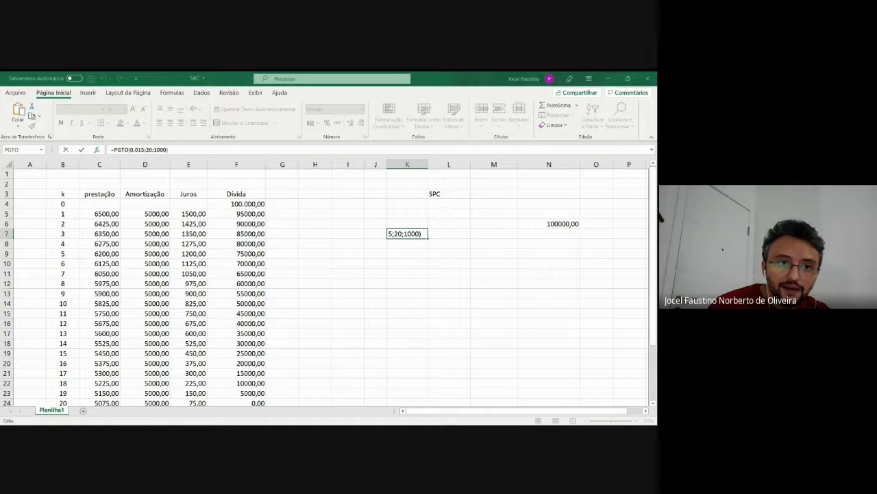
{"action": "type", "text": "00"}
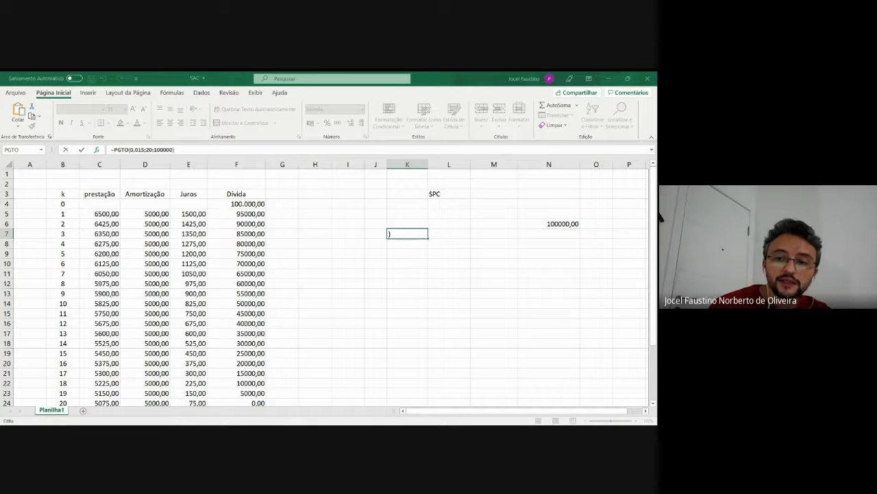
{"action": "key", "text": "Left"}
{"action": "key", "text": "Left"}
{"action": "key", "text": "Left"}
{"action": "key", "text": "Left"}
{"action": "key", "text": "Left"}
{"action": "key", "text": "Left"}
{"action": "type", "text": "-"}
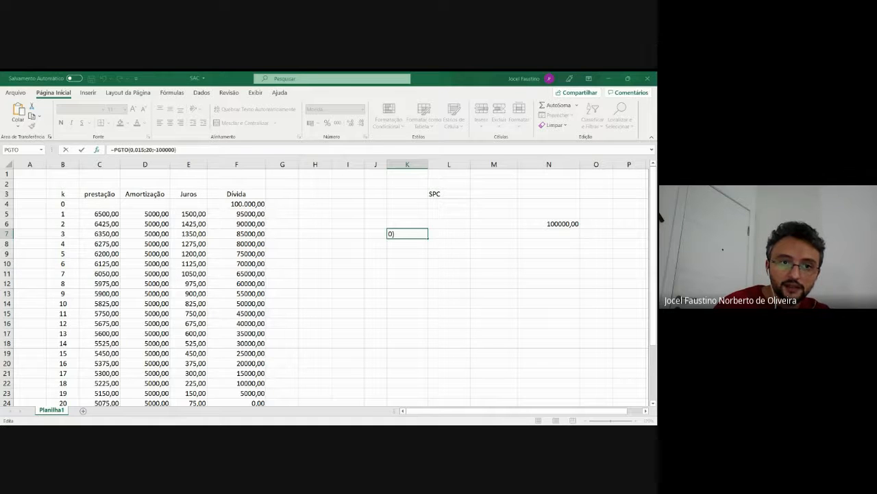
{"action": "key", "text": "ctrl+Return"}
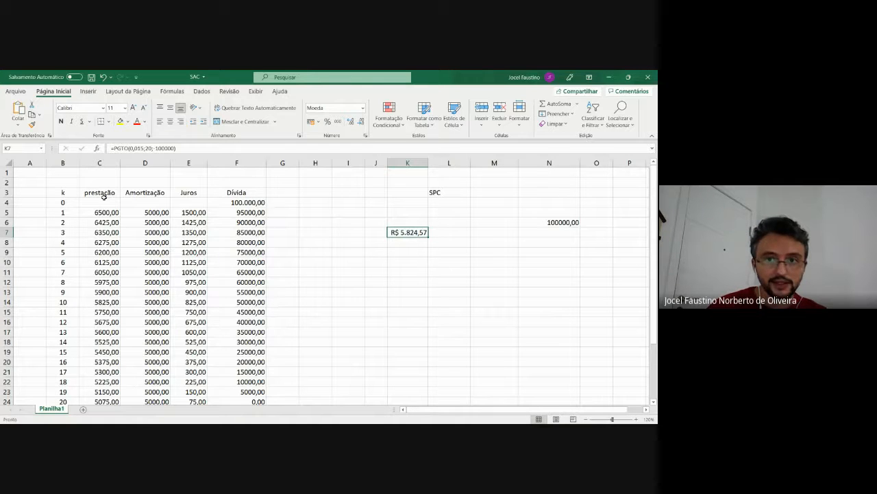
Enter the column headings prestação, amortização and juros in cells K4, L4 and M4
{"action": "left_click", "coordinate": [408, 207]}
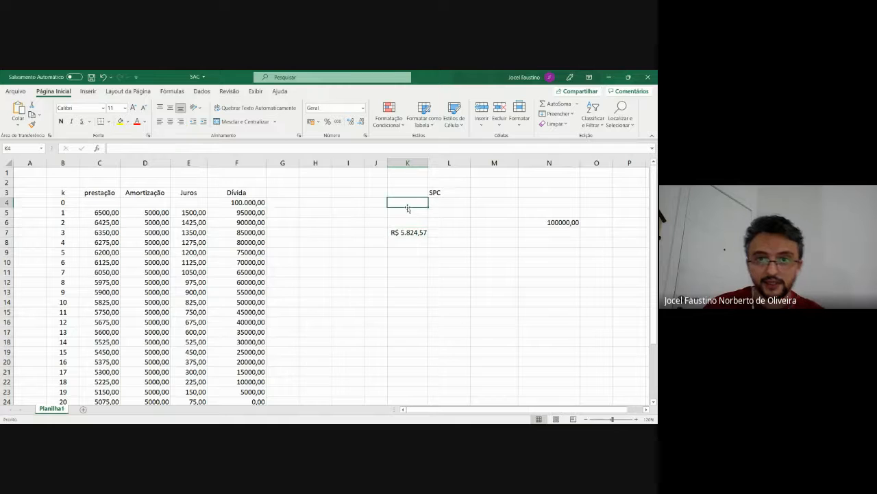
{"action": "type", "text": "prestação"}
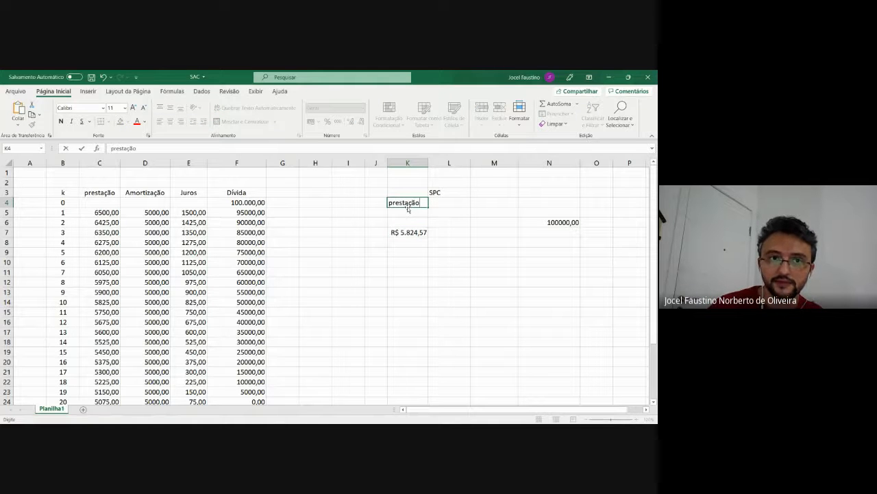
{"action": "left_click", "coordinate": [461, 203]}
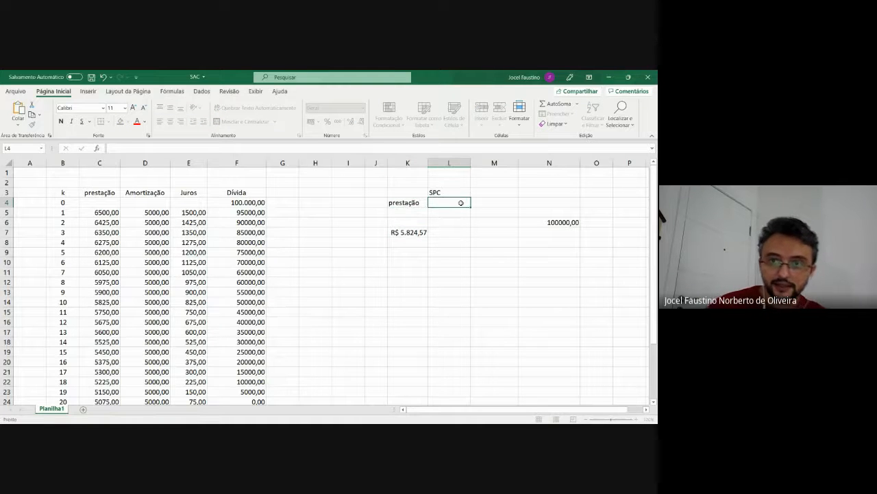
{"action": "type", "text": "amo"}
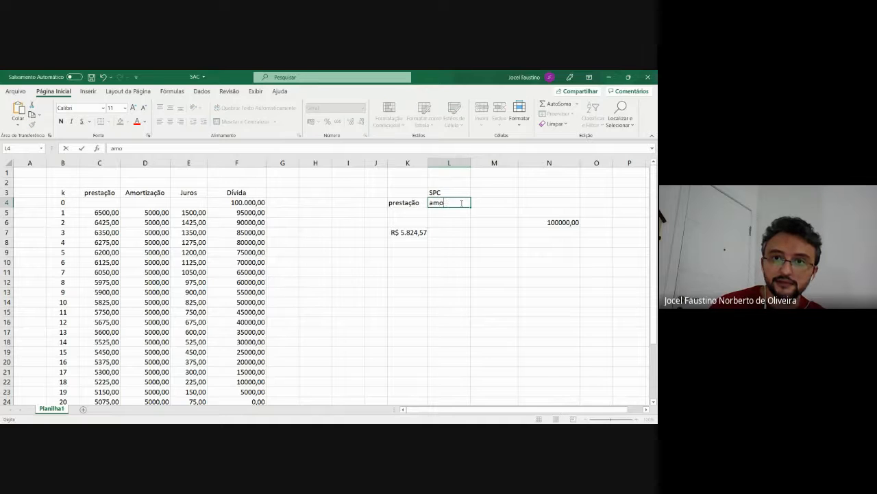
{"action": "type", "text": "rtização"}
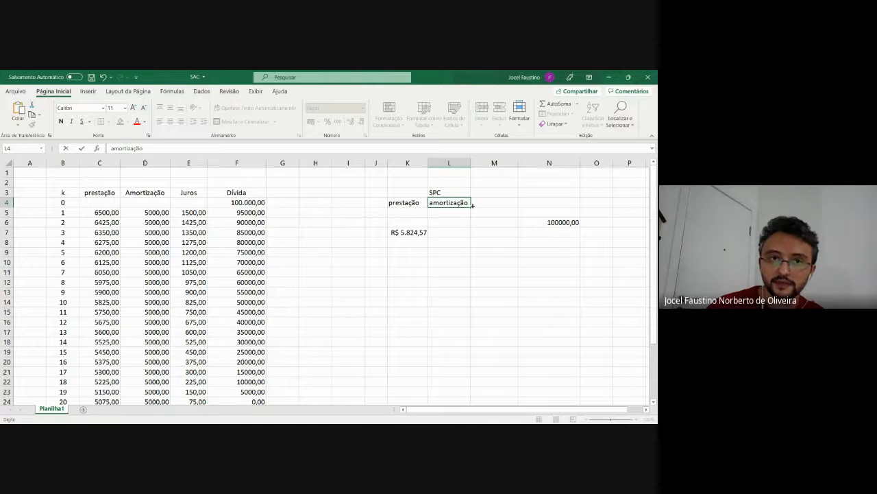
{"action": "left_click", "coordinate": [501, 204]}
{"action": "type", "text": "juros"}
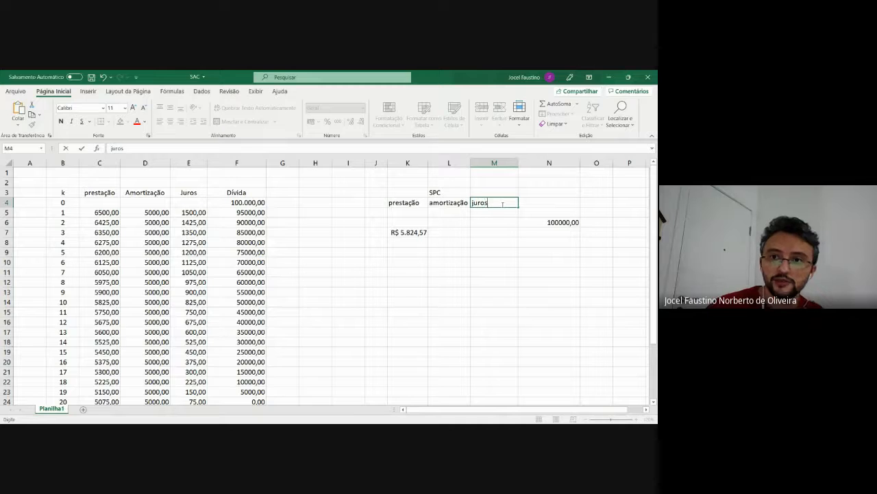
{"action": "key", "text": "Return"}
Center the juros heading in cell M4 and widen columns K and L slightly
{"action": "left_click", "coordinate": [495, 194]}
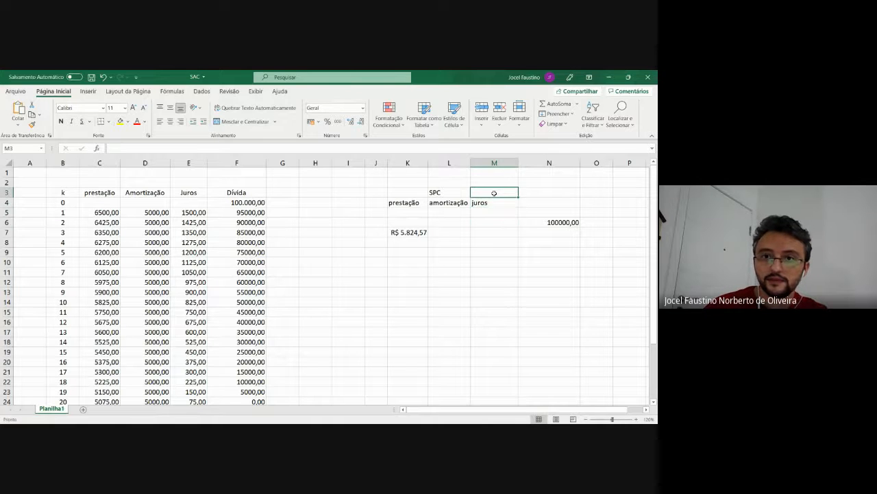
{"action": "left_click", "coordinate": [492, 201]}
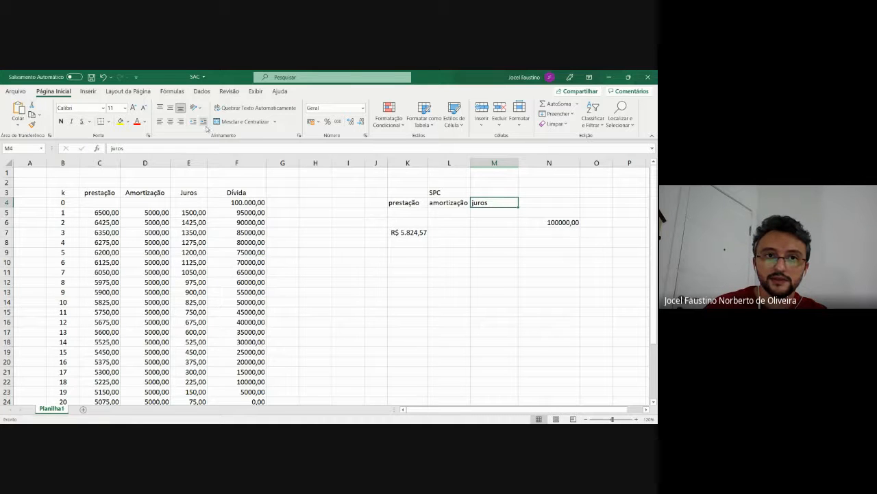
{"action": "left_click", "coordinate": [169, 123]}
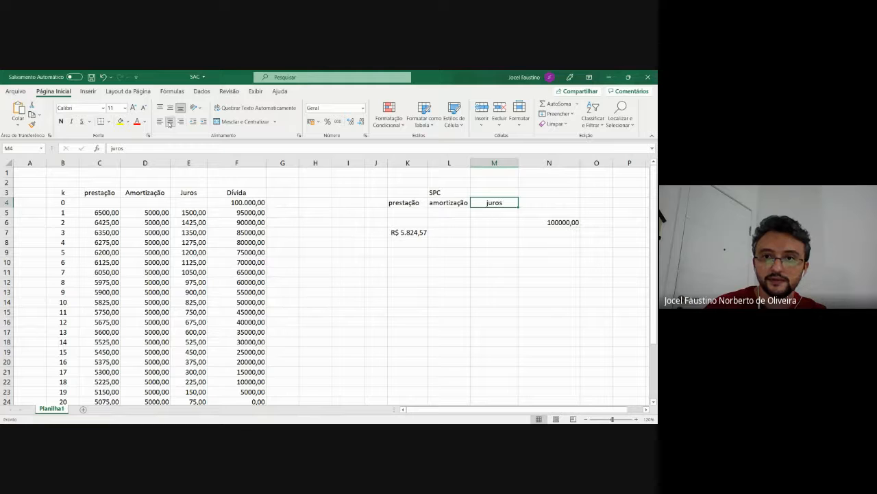
{"action": "left_click", "coordinate": [451, 205]}
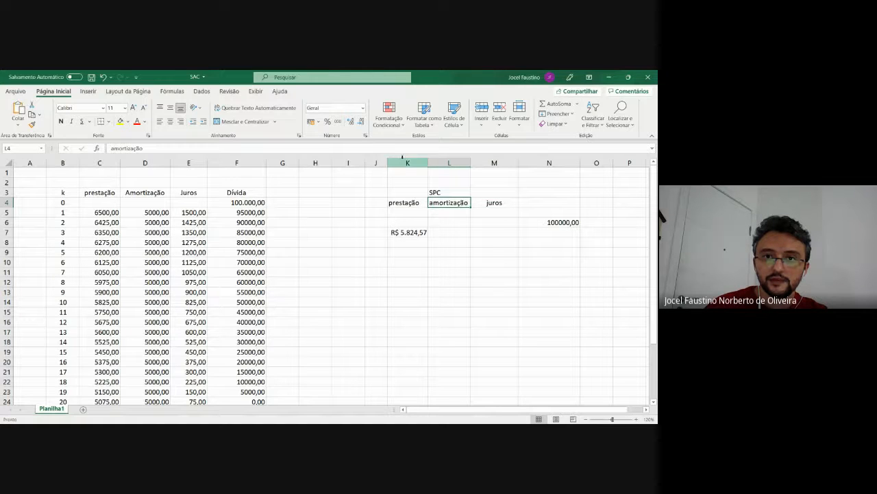
{"action": "left_click_drag", "start_coordinate": [390, 163], "coordinate": [482, 161]}
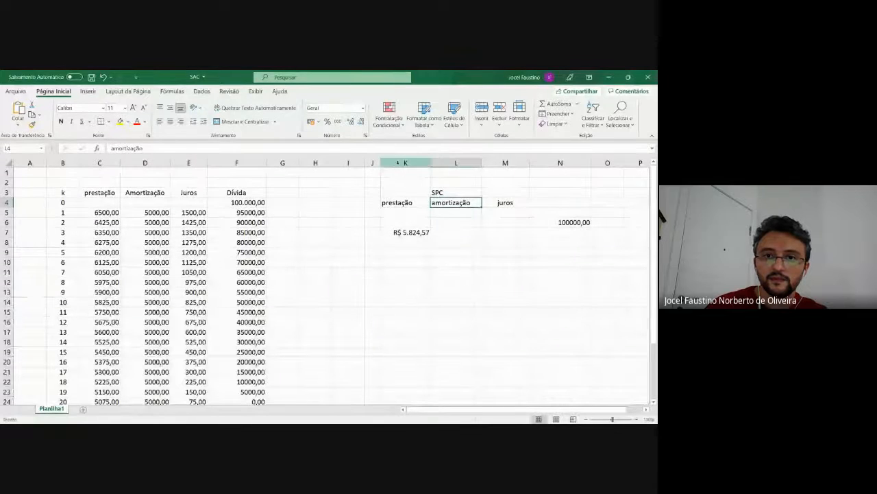
Center the contents of columns K, L, M and N horizontally
{"action": "left_click", "coordinate": [405, 163]}
{"action": "left_click", "coordinate": [170, 121]}
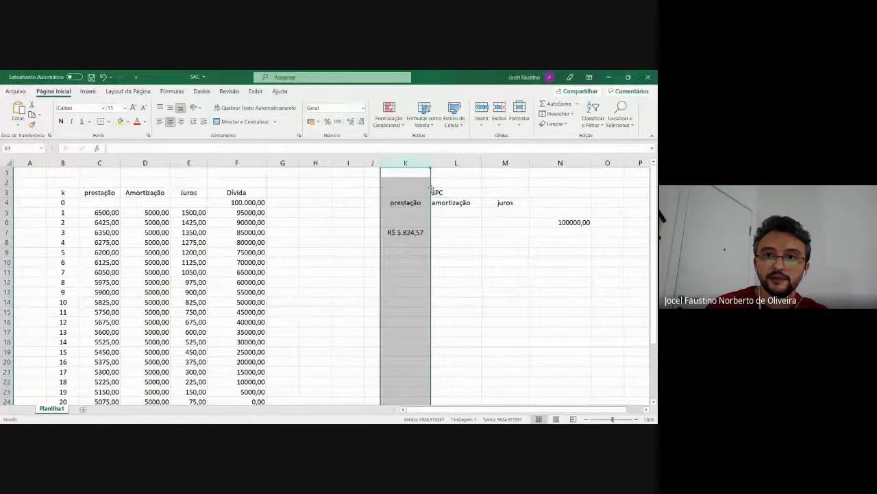
{"action": "left_click", "coordinate": [457, 164]}
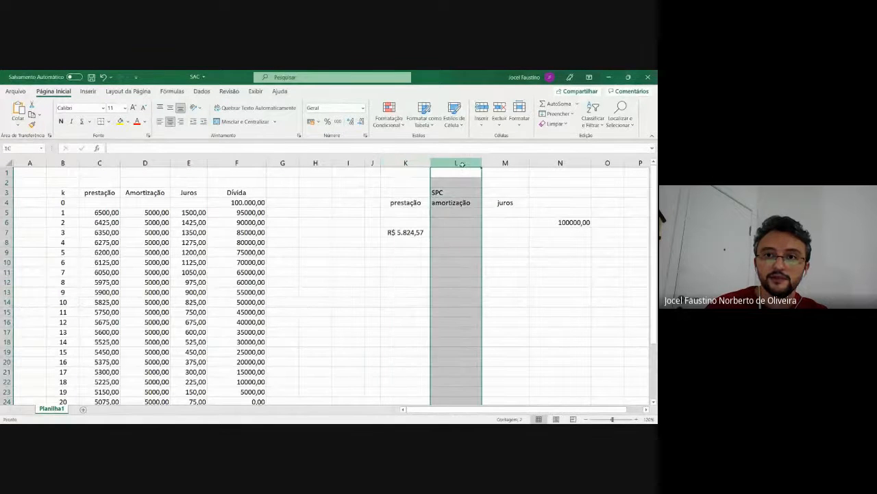
{"action": "left_click", "coordinate": [170, 121]}
{"action": "left_click", "coordinate": [505, 162]}
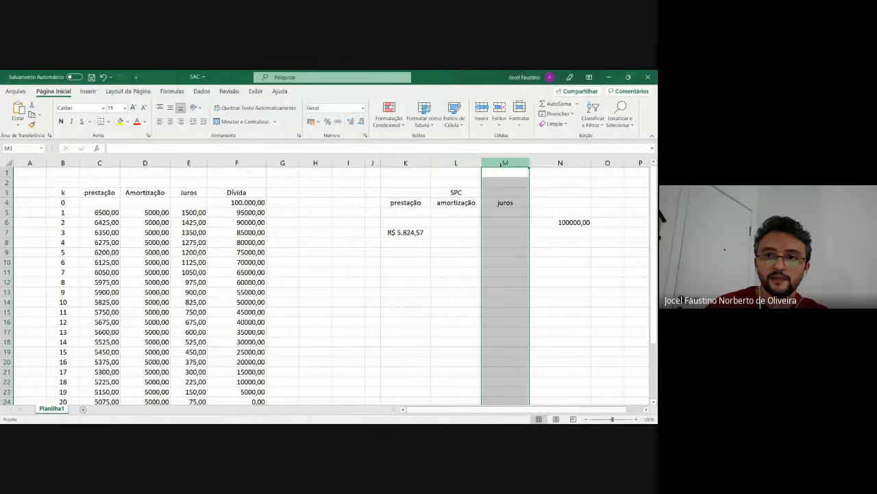
{"action": "left_click", "coordinate": [170, 121]}
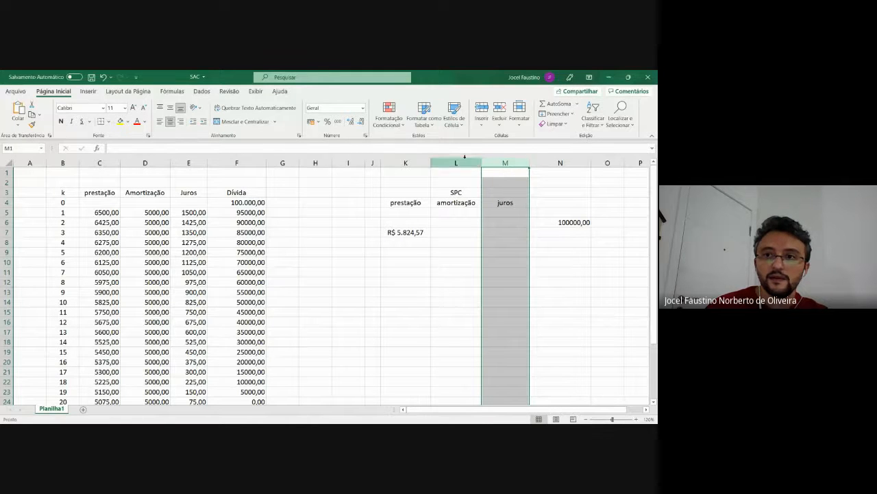
{"action": "left_click", "coordinate": [548, 164]}
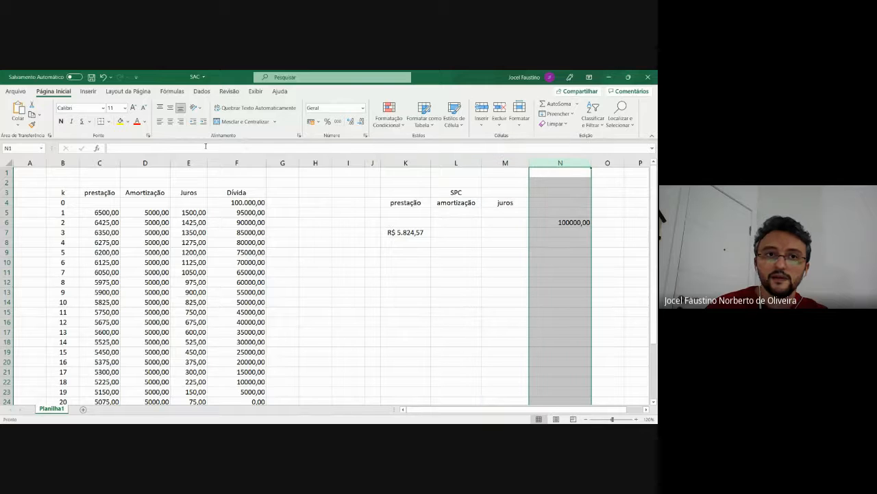
{"action": "left_click", "coordinate": [171, 122]}
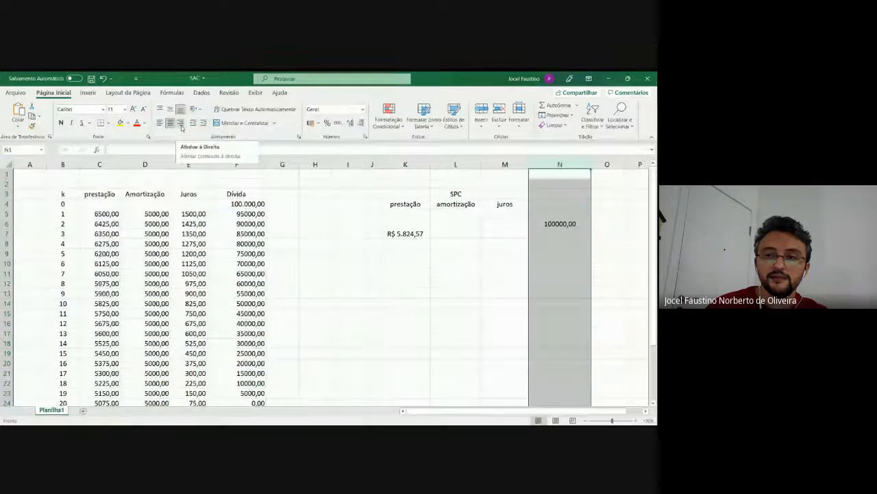
{"action": "left_click", "coordinate": [386, 285]}
Calculate the first period's interest in cell M7 with the formula =0,015*N6
{"action": "left_click", "coordinate": [468, 236]}
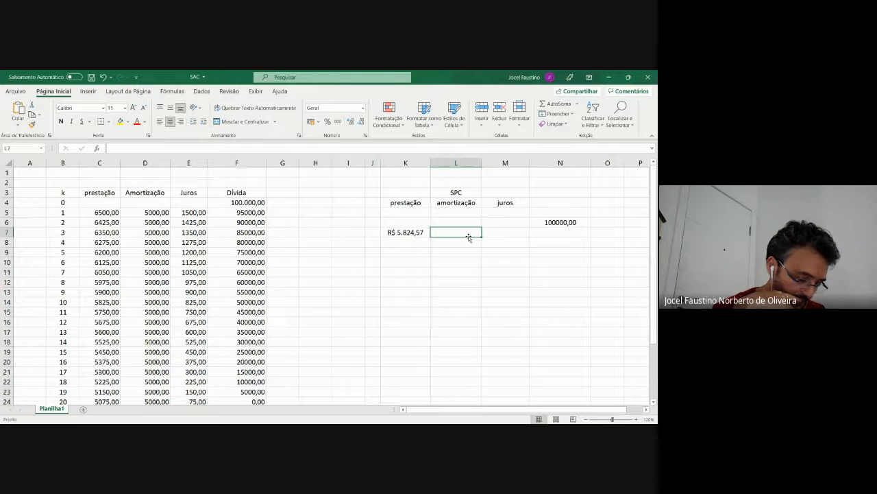
{"action": "left_click", "coordinate": [504, 232]}
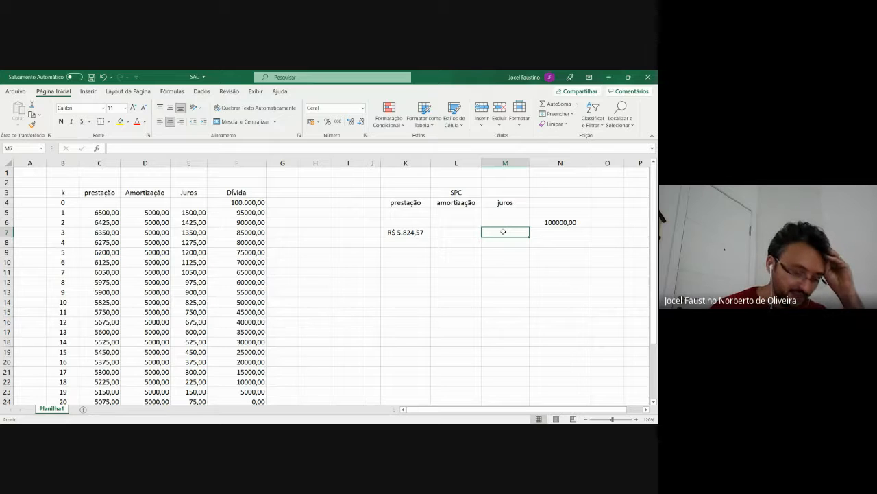
{"action": "type", "text": "="}
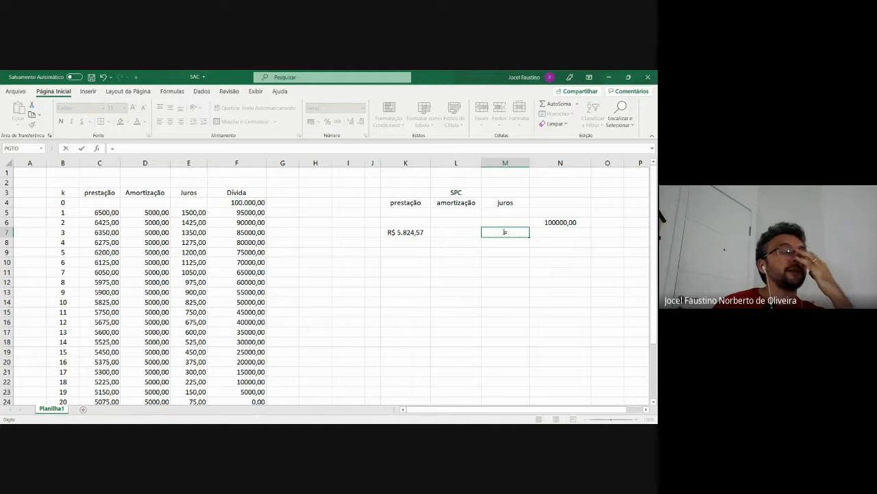
{"action": "type", "text": "0,"}
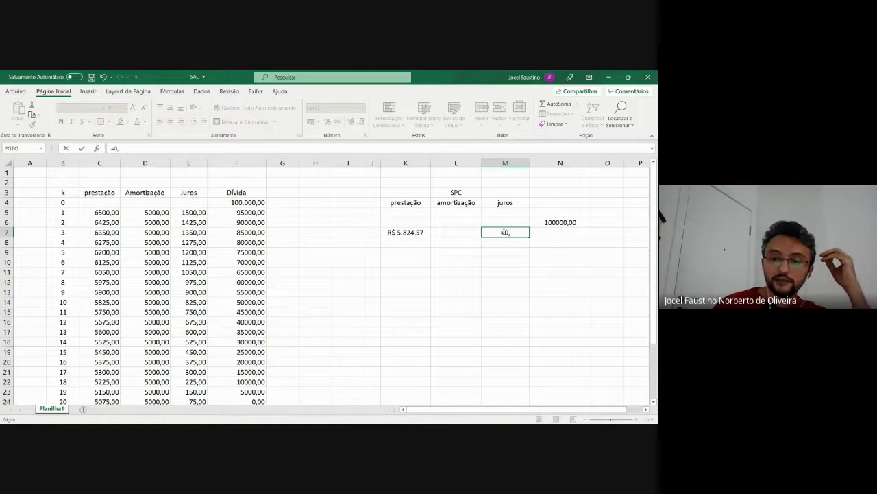
{"action": "type", "text": "015"}
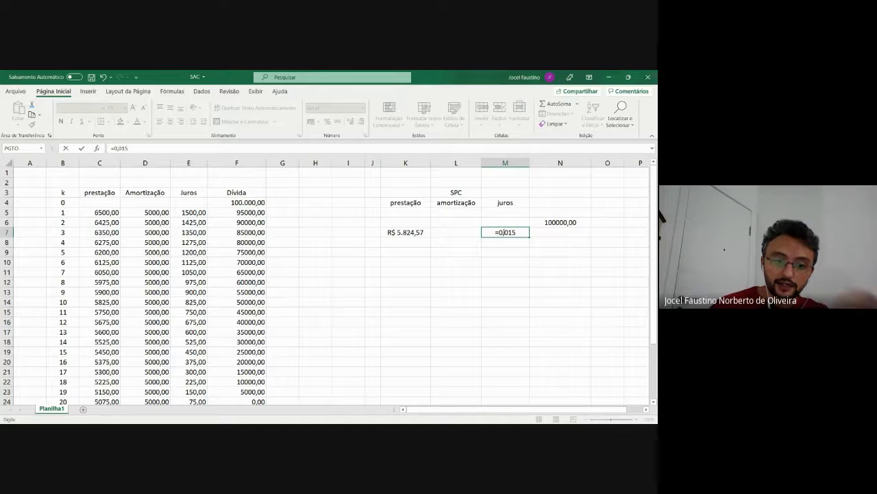
{"action": "type", "text": "*"}
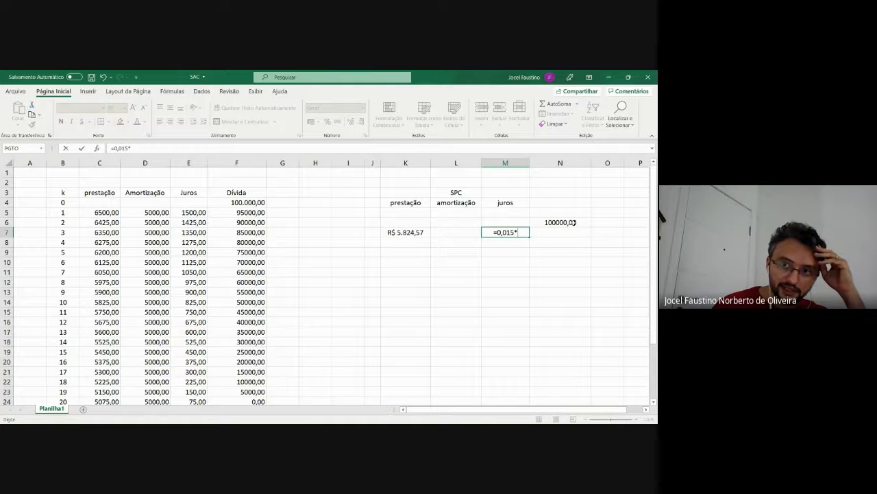
{"action": "left_click", "coordinate": [573, 222]}
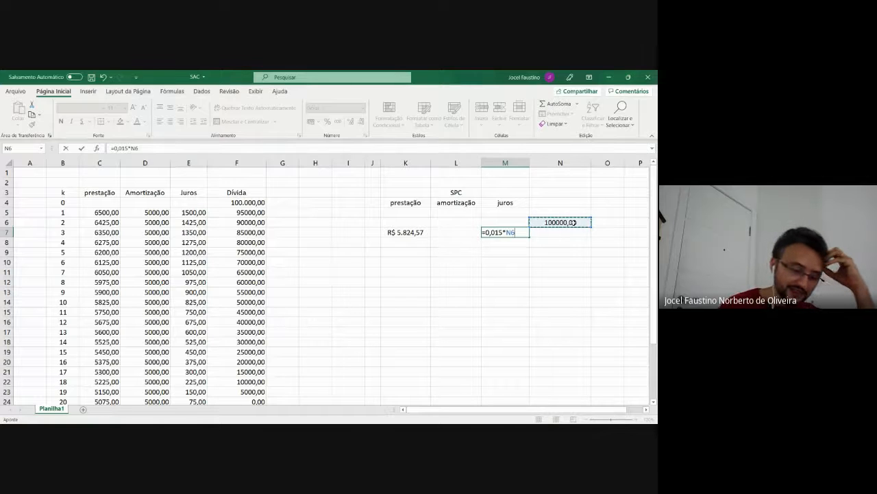
{"action": "key", "text": "Return"}
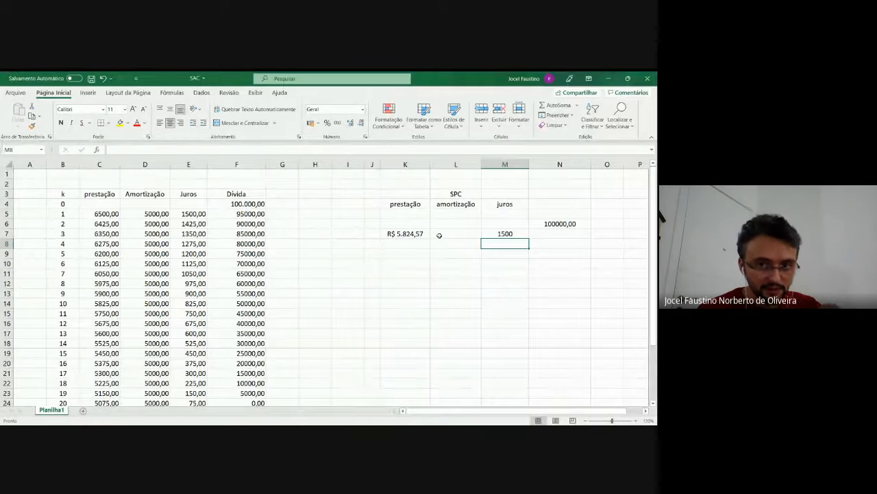
Calculate the first period's amortization in cell L7 with the formula =K7-M7
{"action": "left_click", "coordinate": [440, 235]}
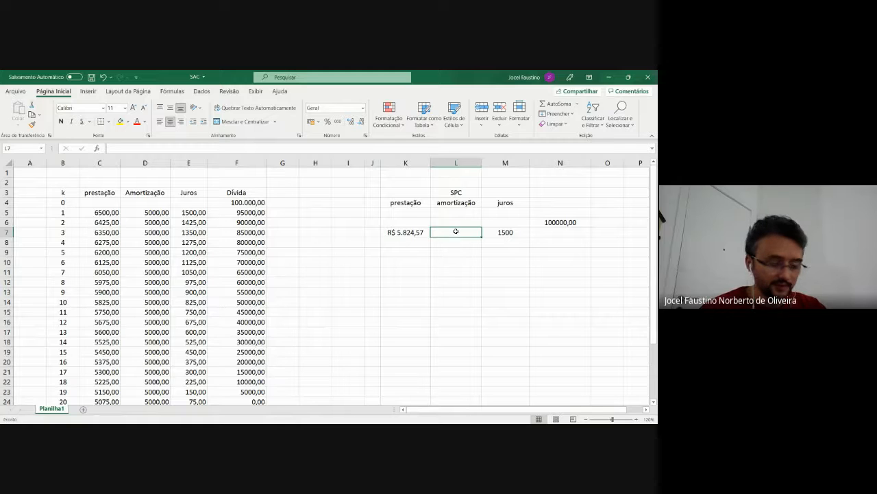
{"action": "type", "text": "="}
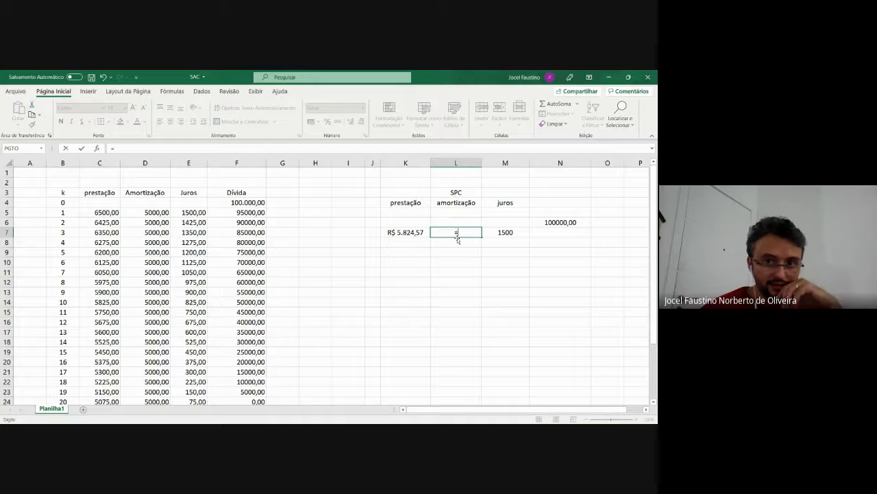
{"action": "left_click", "coordinate": [405, 233]}
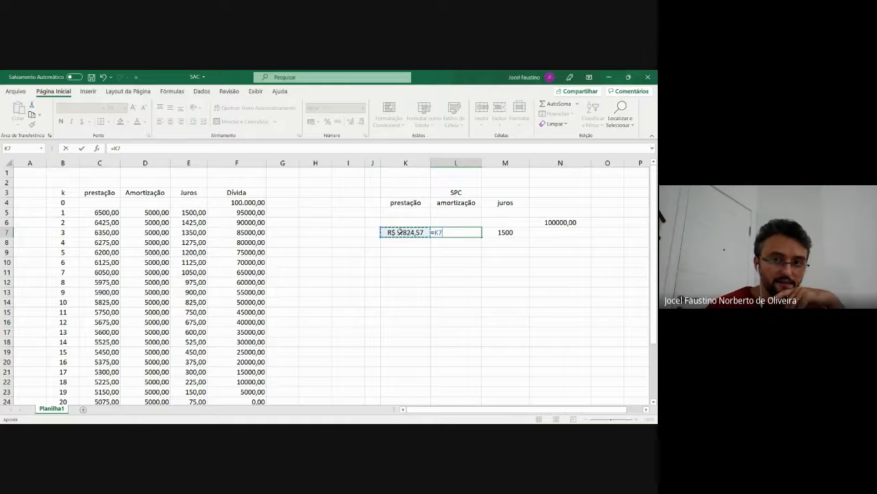
{"action": "type", "text": "-"}
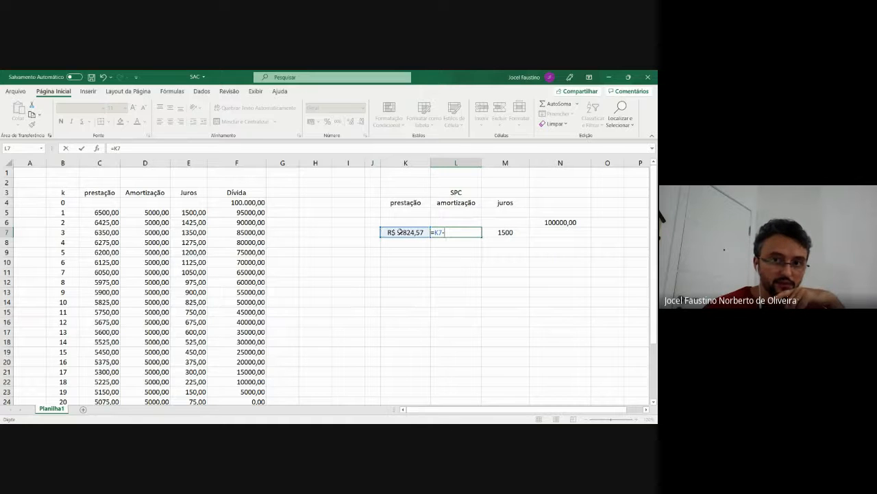
{"action": "left_click", "coordinate": [507, 232]}
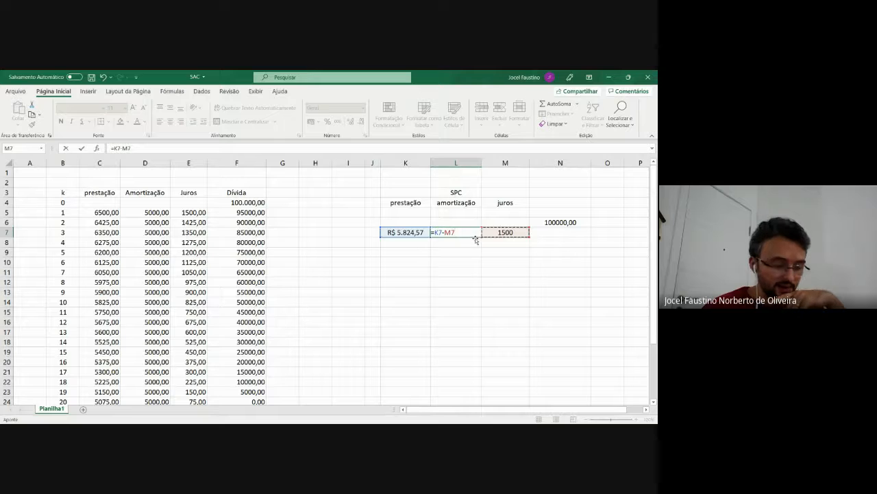
{"action": "key", "text": "Return"}
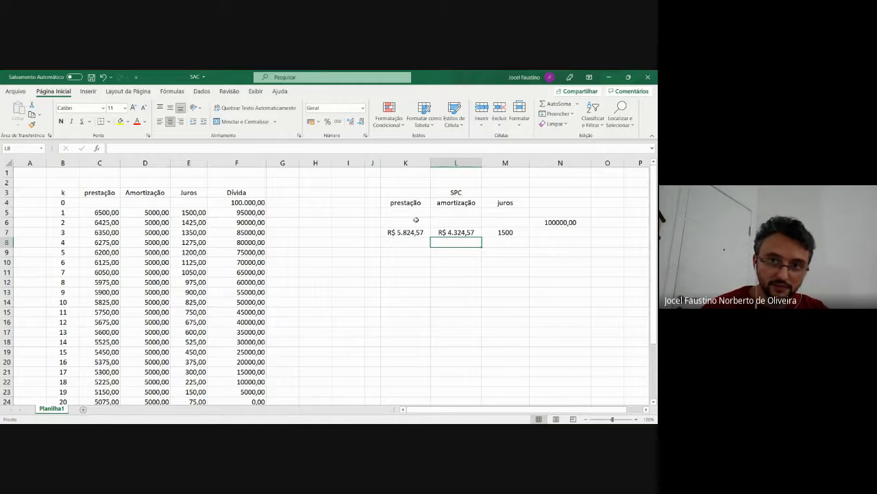
Number the SPC table's periods 0, 1 and 2 in cells J6 to J8
{"action": "left_click", "coordinate": [371, 222]}
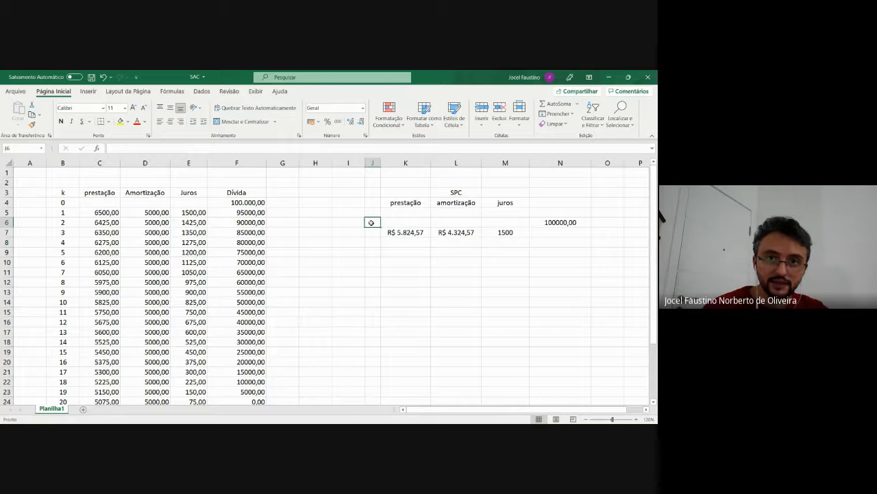
{"action": "type", "text": "0"}
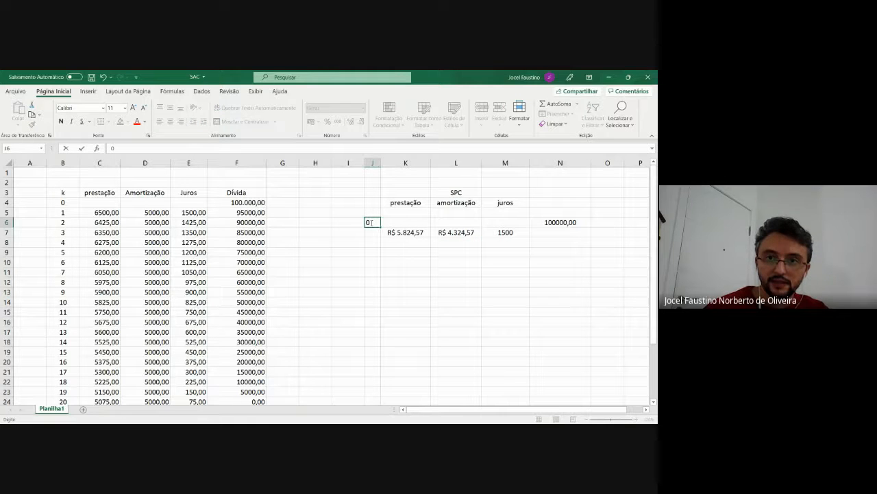
{"action": "key", "text": "Return"}
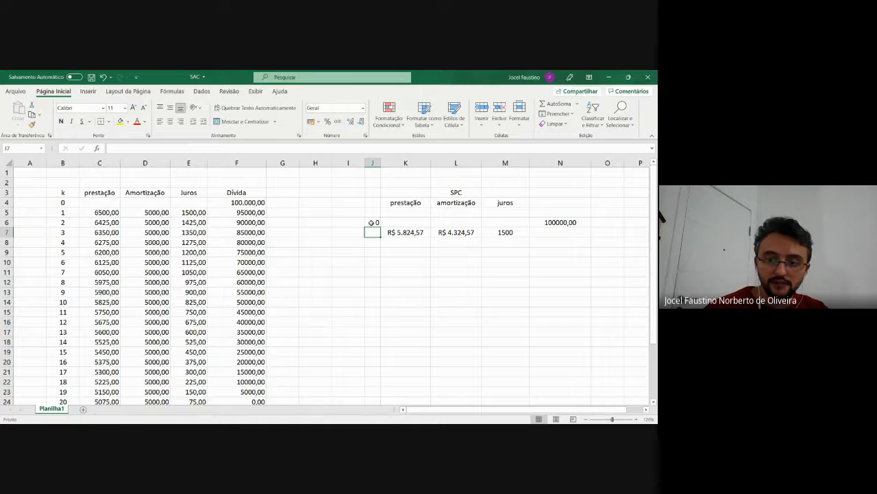
{"action": "type", "text": "1"}
{"action": "key", "text": "Return"}
{"action": "type", "text": "2"}
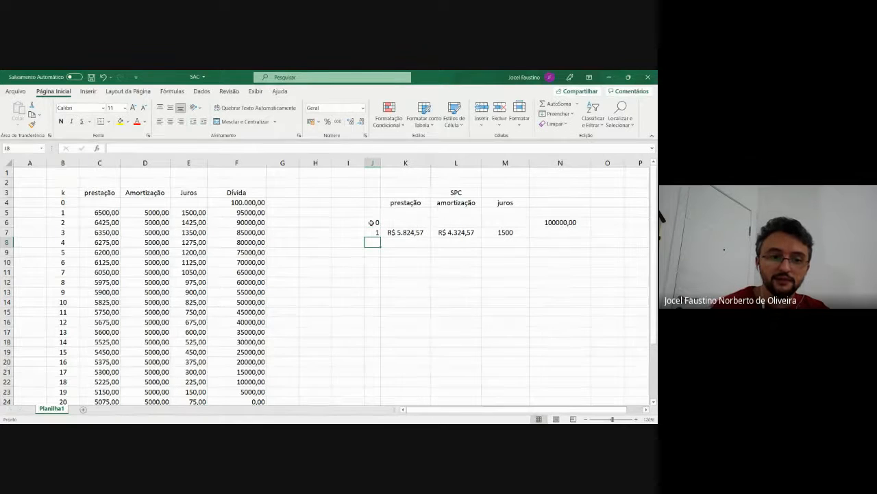
{"action": "key", "text": "Return"}
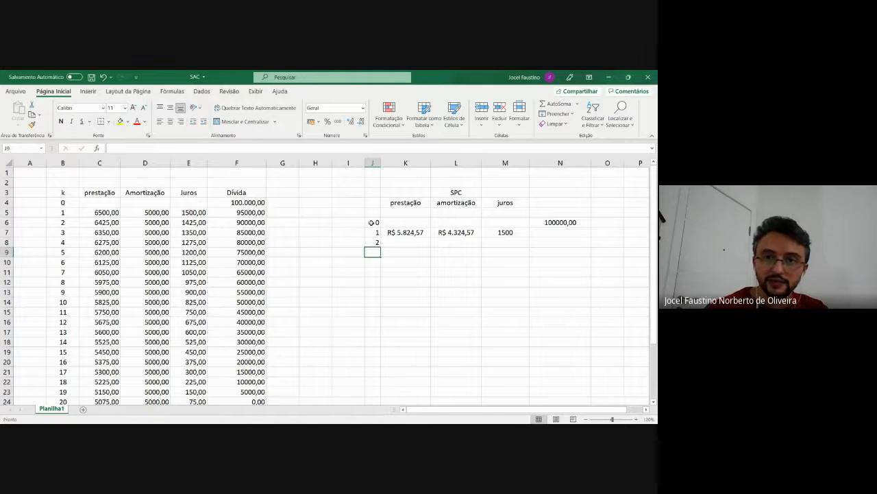
Calculate the debt remaining after the first period in cell N7 with the formula =N6-L7
{"action": "left_click", "coordinate": [558, 234]}
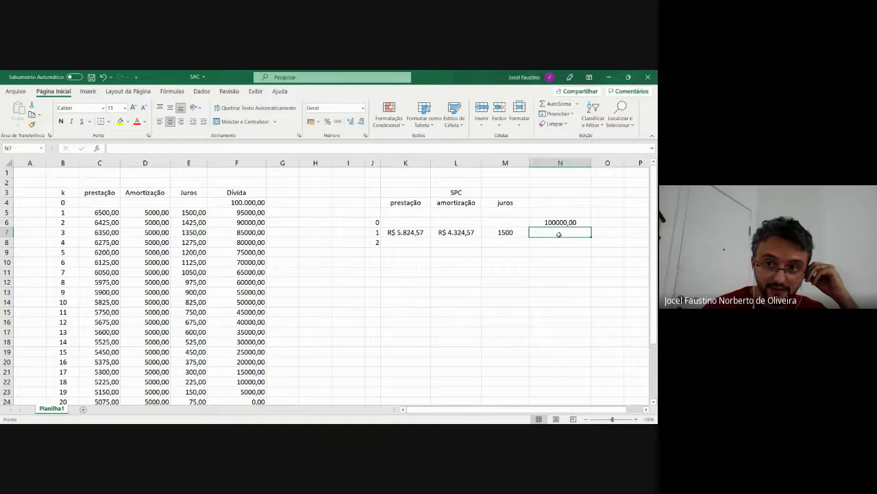
{"action": "type", "text": "="}
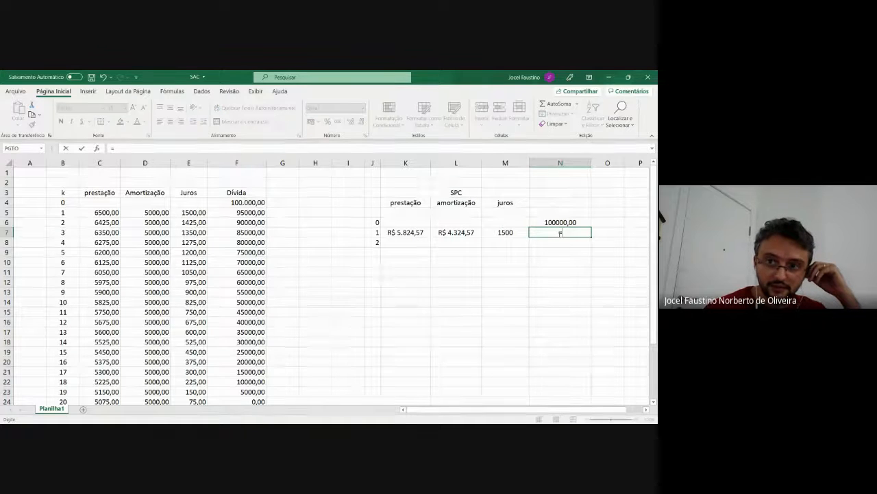
{"action": "left_click", "coordinate": [565, 223]}
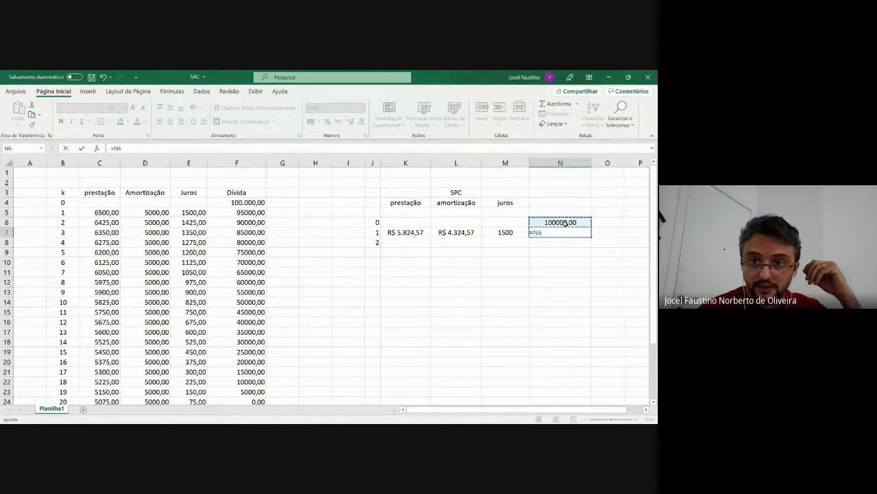
{"action": "type", "text": "-"}
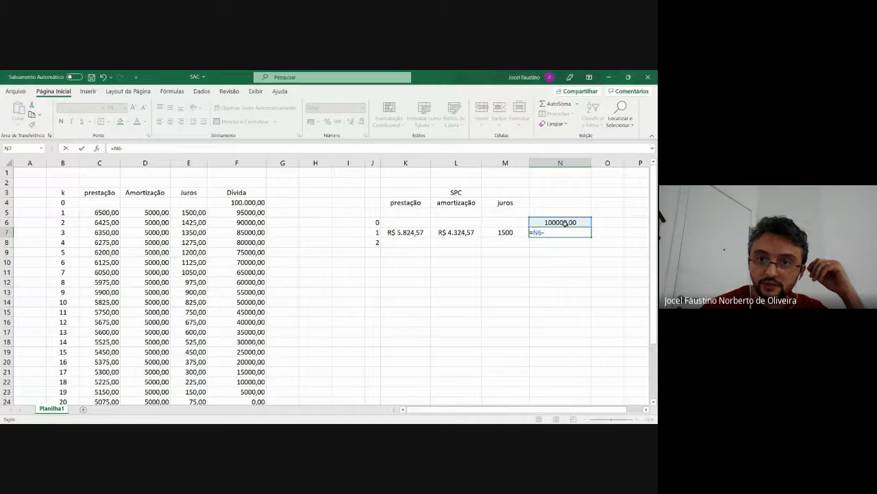
{"action": "left_click", "coordinate": [454, 233]}
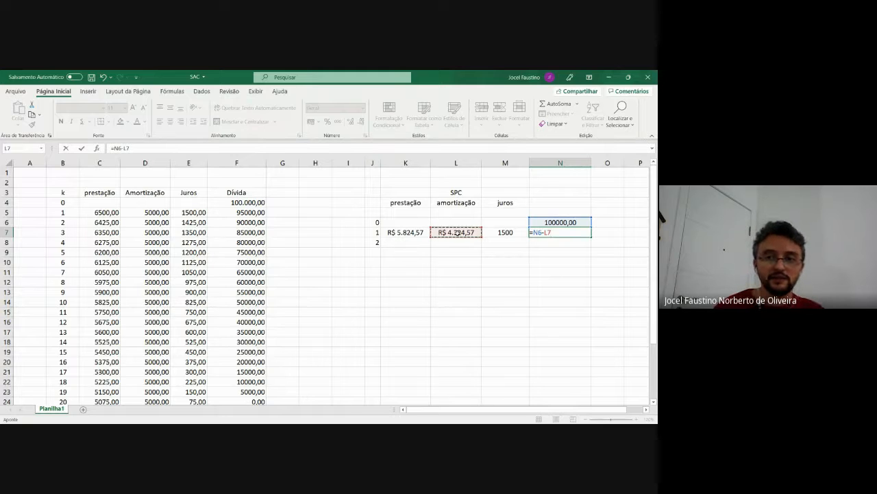
{"action": "key", "text": "Return"}
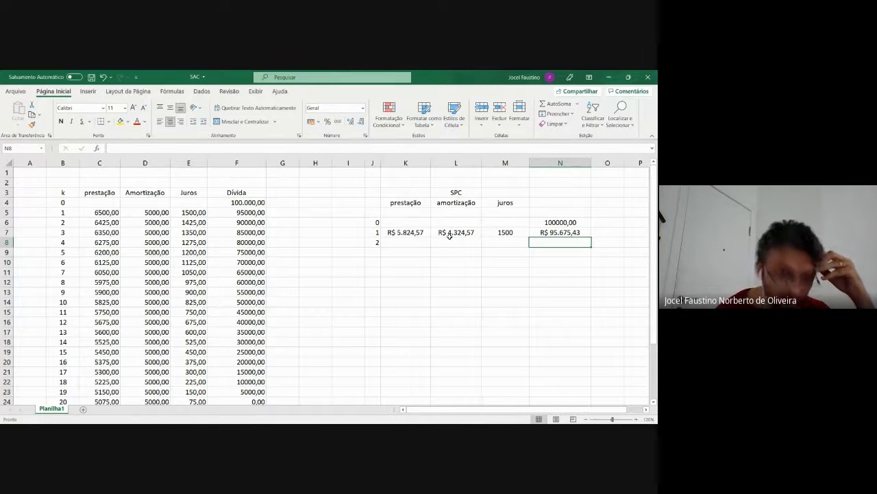
{"action": "left_click", "coordinate": [425, 236]}
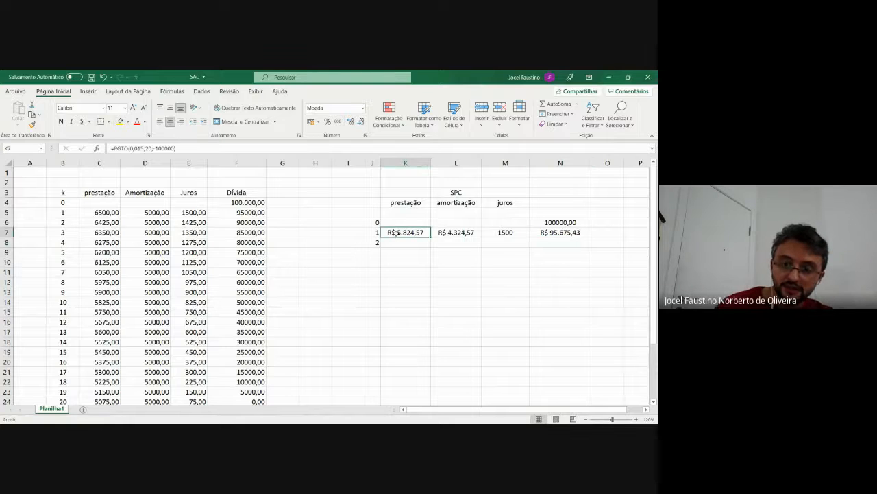
{"action": "key", "text": "shift+Right"}
{"action": "key", "text": "shift+Right"}
{"action": "key", "text": "shift+Right"}
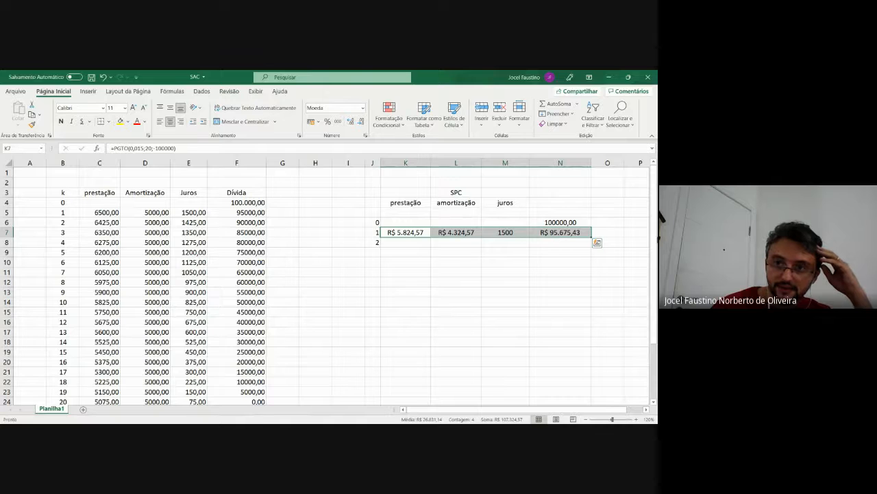
Enter 3 in cell J9 and extend the period numbering down to 20 in cell J26
{"action": "scroll", "coordinate": [645, 247], "scroll_direction": "down", "scroll_amount": 1}
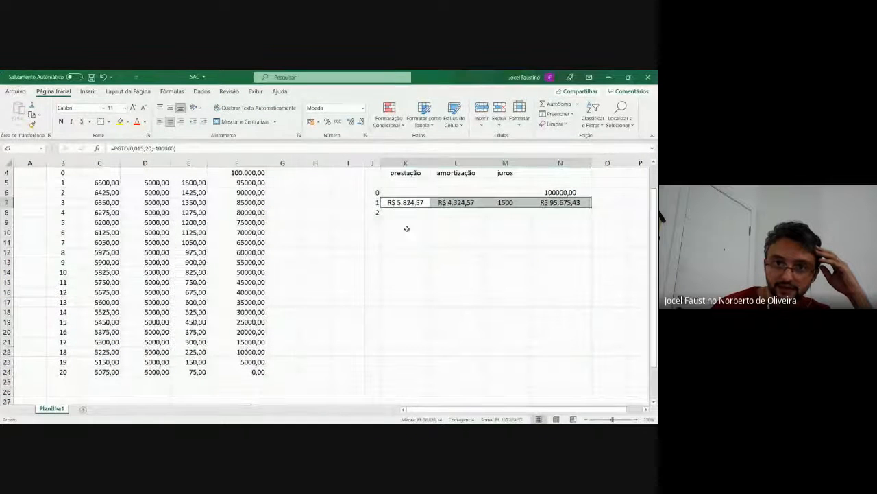
{"action": "left_click", "coordinate": [373, 220]}
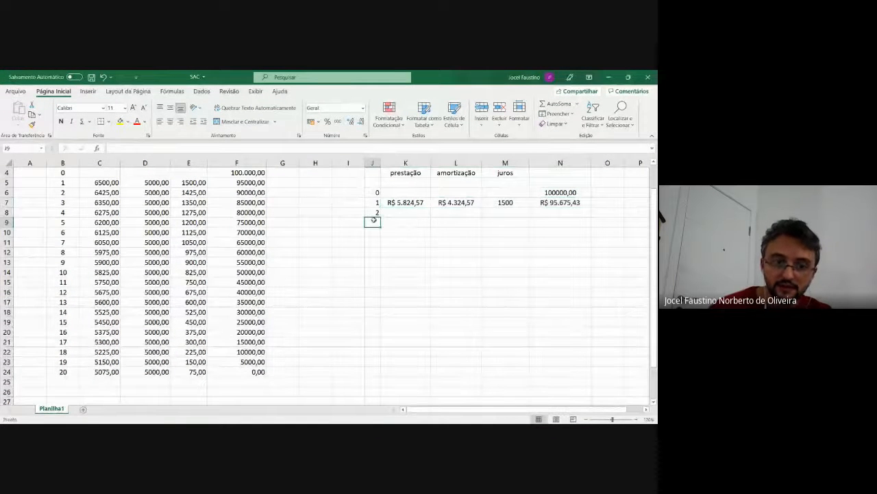
{"action": "type", "text": "3"}
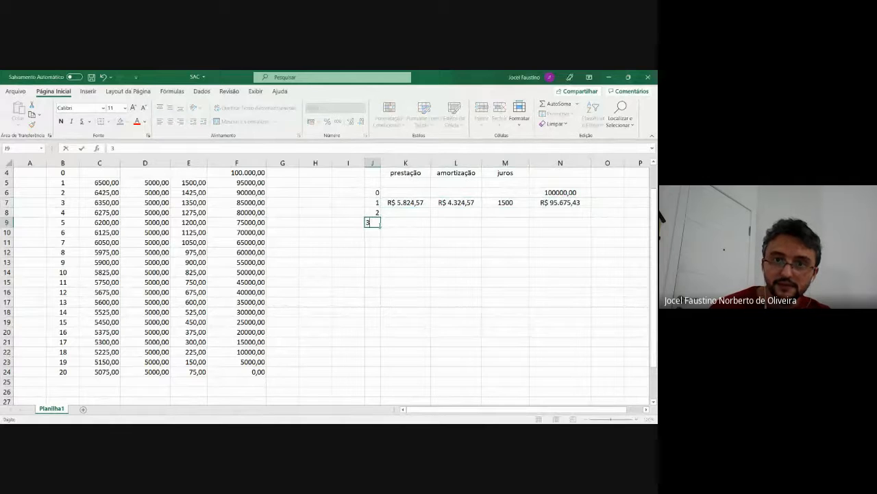
{"action": "key", "text": "Return"}
{"action": "left_click", "coordinate": [377, 203]}
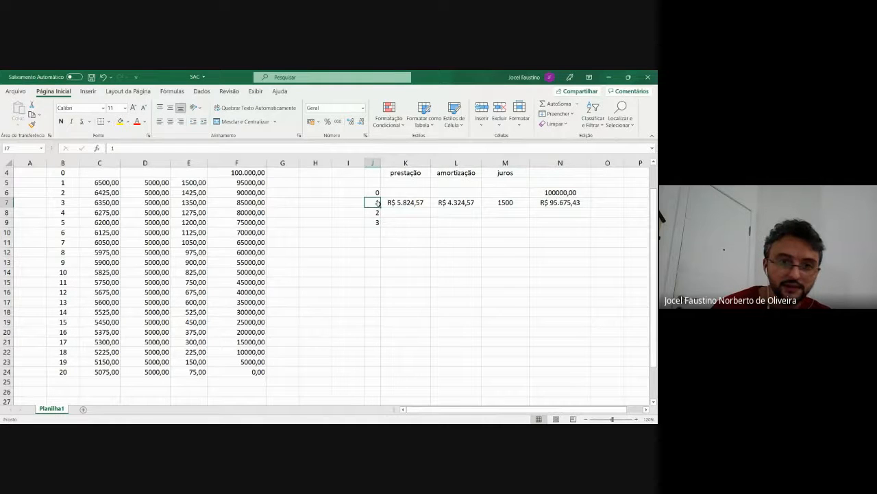
{"action": "left_click_drag", "start_coordinate": [378, 203], "coordinate": [377, 393]}
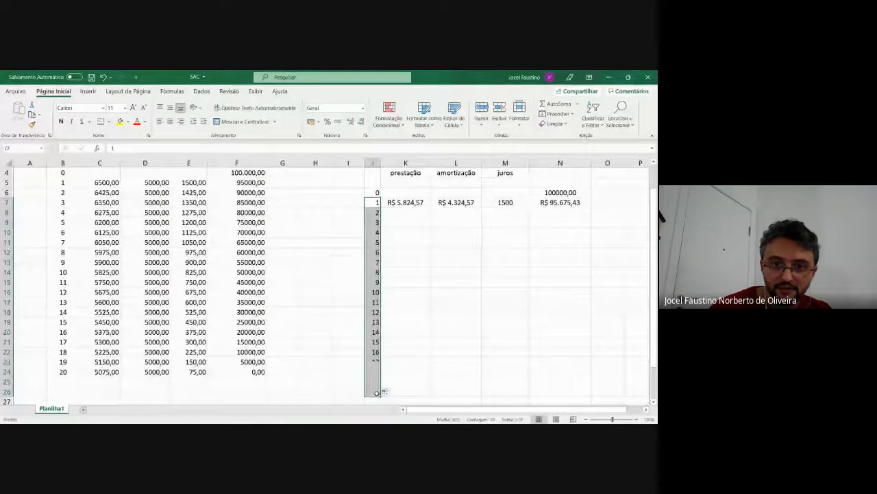
{"action": "left_click", "coordinate": [566, 362]}
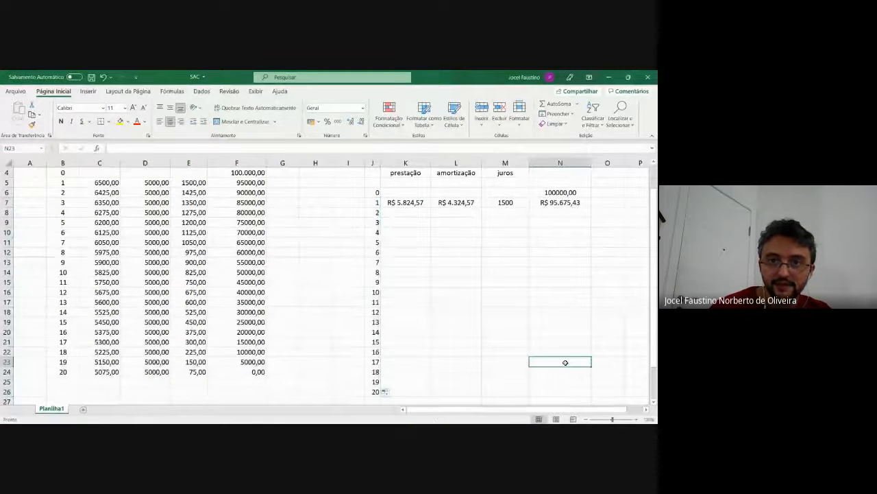
Fill the first period's formulas in K7:N7 down through row 26 for all 20 periods
{"action": "left_click", "coordinate": [406, 203]}
{"action": "left_click_drag", "start_coordinate": [407, 203], "coordinate": [582, 205]}
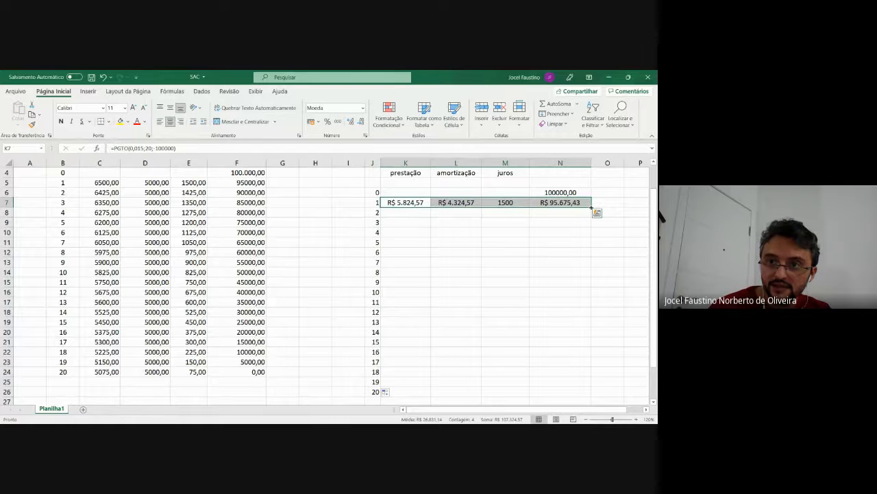
{"action": "left_click_drag", "start_coordinate": [592, 207], "coordinate": [576, 398]}
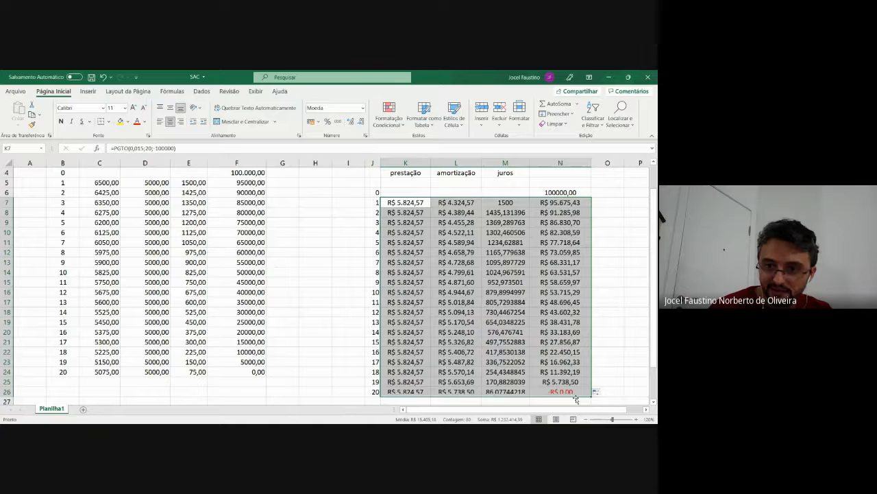
{"action": "left_click", "coordinate": [643, 371]}
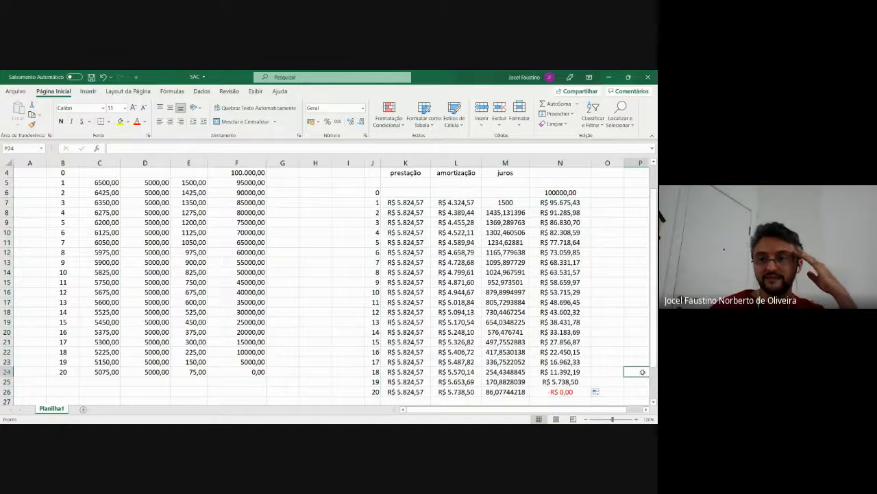
Inspect the final debt formula in cell N26 and the totals of the prestação and amortização columns
{"action": "scroll", "coordinate": [643, 371], "scroll_direction": "down", "scroll_amount": 2}
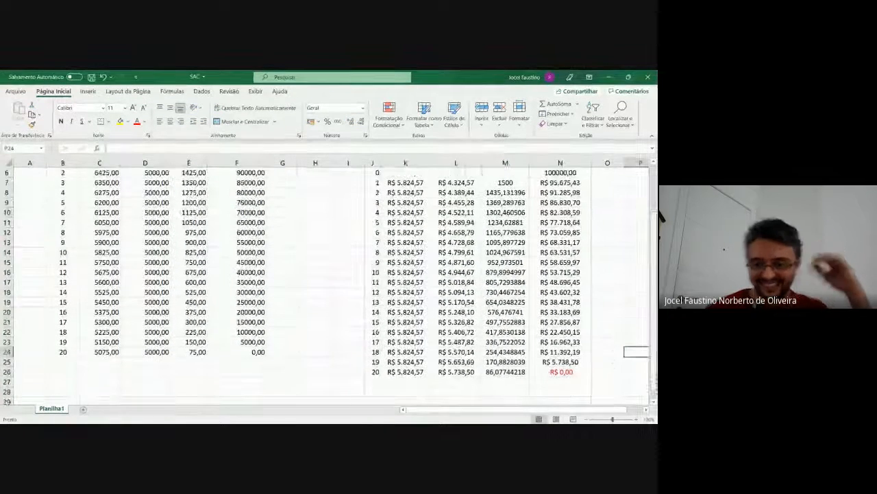
{"action": "scroll", "coordinate": [642, 372], "scroll_direction": "down", "scroll_amount": 1}
{"action": "left_click", "coordinate": [572, 364]}
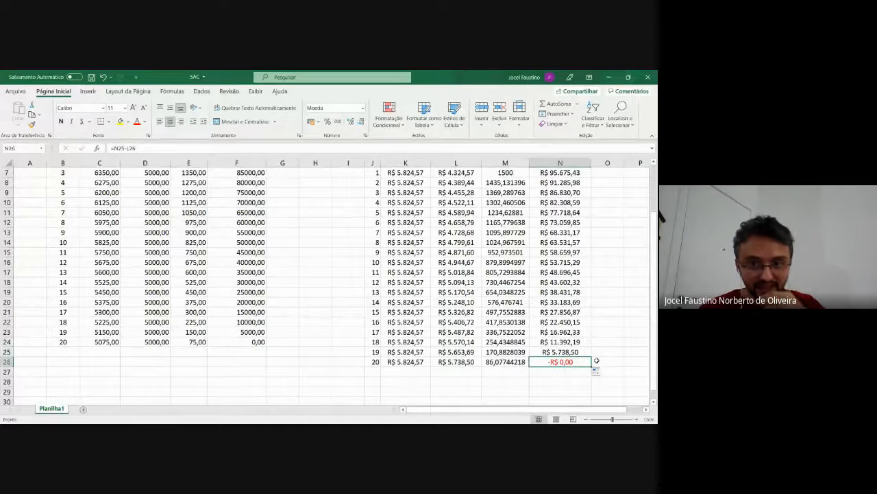
{"action": "scroll", "coordinate": [596, 360], "scroll_direction": "up", "scroll_amount": 3}
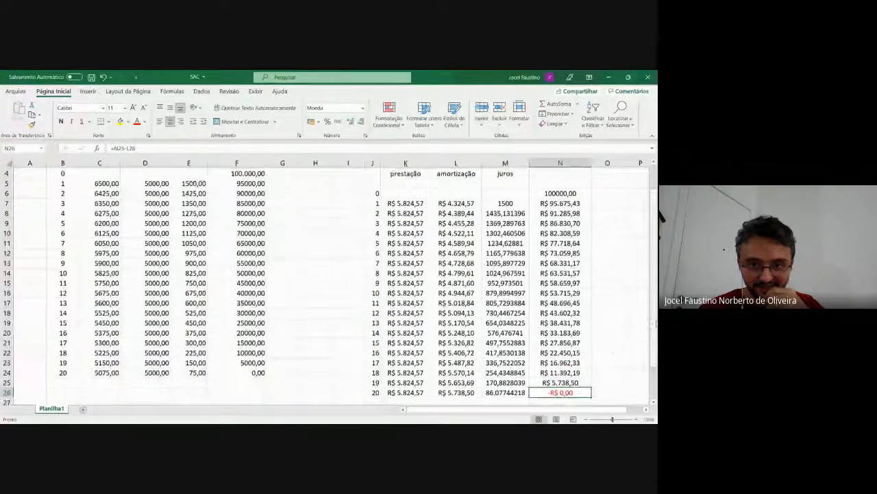
{"action": "left_click", "coordinate": [406, 173]}
{"action": "key", "text": "ctrl+shift+Down"}
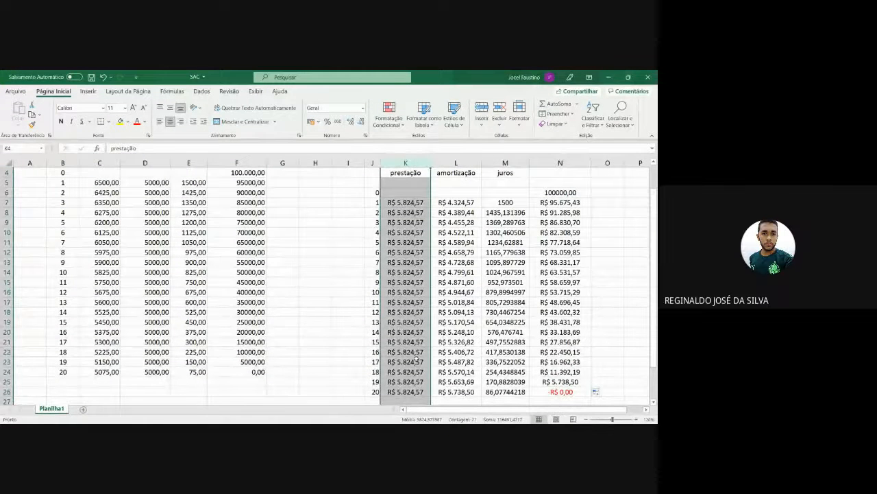
{"action": "left_click", "coordinate": [463, 160]}
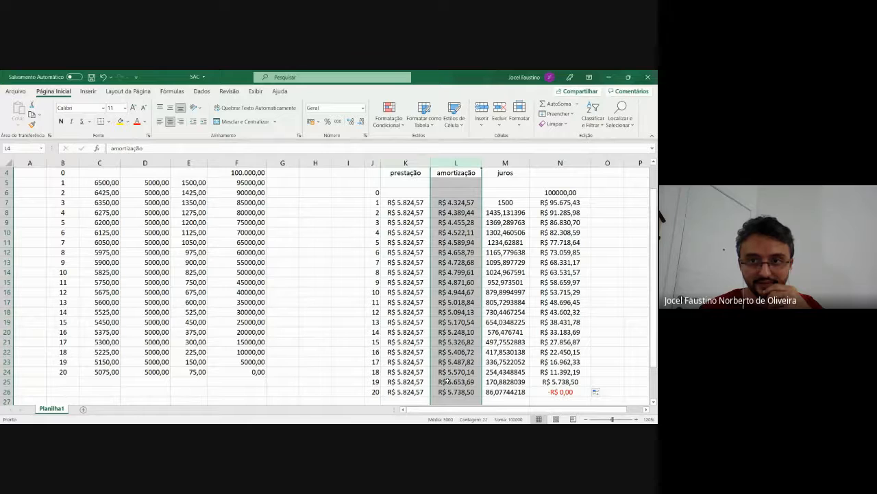
Try to reduce the number of decimal places shown in the juros column M
{"action": "left_click", "coordinate": [518, 212]}
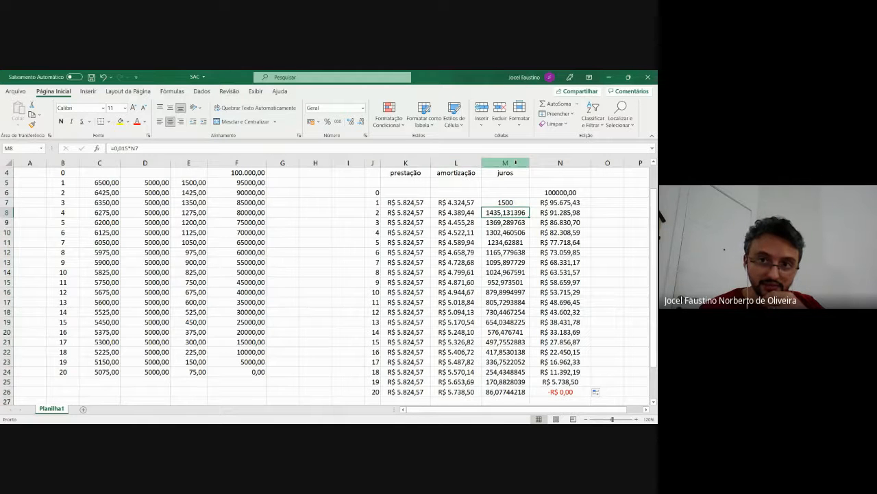
{"action": "left_click", "coordinate": [514, 162]}
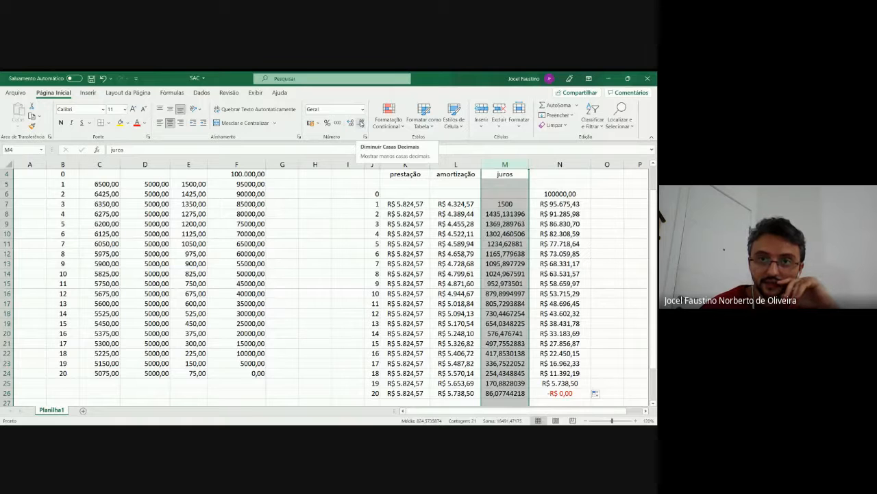
{"action": "left_click", "coordinate": [361, 123]}
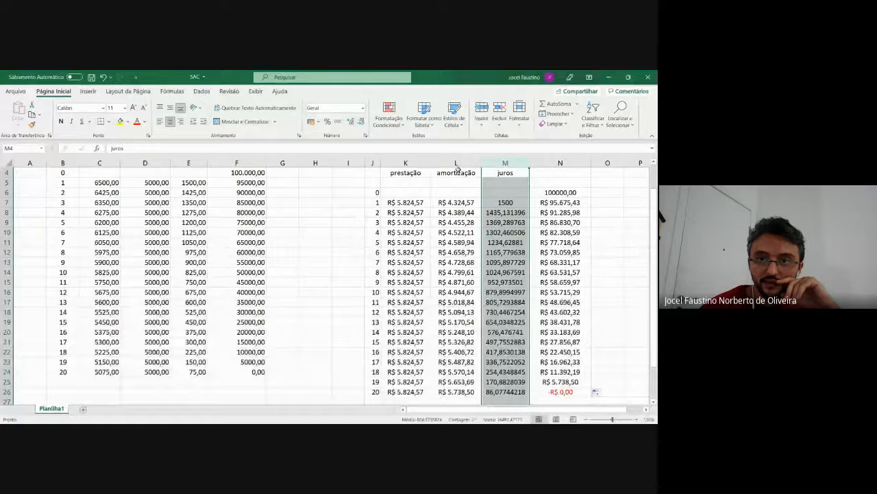
{"action": "left_click", "coordinate": [502, 193]}
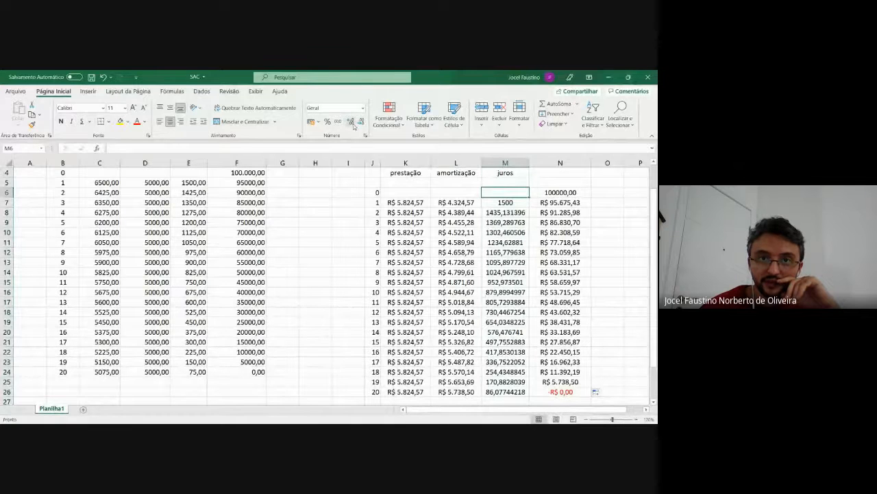
{"action": "left_click", "coordinate": [509, 202]}
{"action": "key", "text": "shift+Down"}
{"action": "key", "text": "shift+Down"}
{"action": "key", "text": "shift+Down"}
{"action": "key", "text": "shift+Down"}
{"action": "key", "text": "shift+Down"}
{"action": "key", "text": "shift+Down"}
{"action": "key", "text": "shift+Down"}
{"action": "key", "text": "shift+Down"}
{"action": "key", "text": "shift+Down"}
{"action": "key", "text": "shift+Down"}
{"action": "key", "text": "shift+Down"}
{"action": "key", "text": "shift+Down"}
{"action": "key", "text": "shift+Down"}
{"action": "key", "text": "shift+Down"}
{"action": "key", "text": "shift+Down"}
{"action": "key", "text": "shift+Down"}
{"action": "key", "text": "shift+Down"}
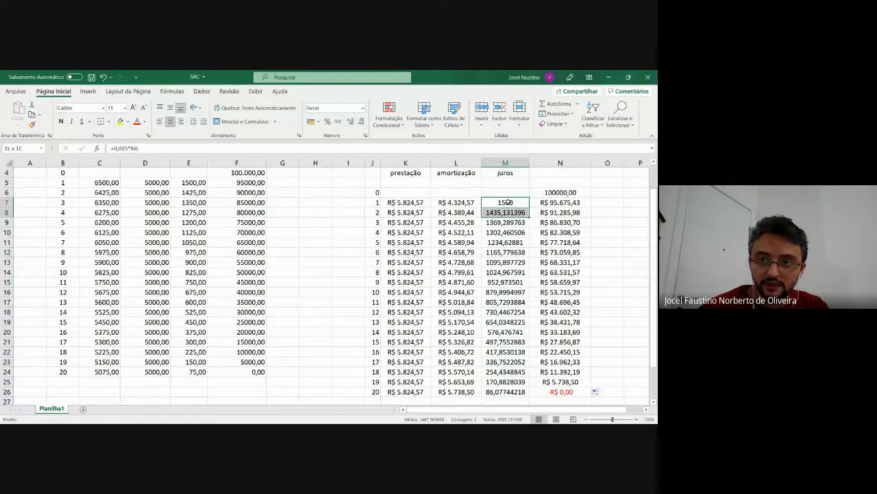
{"action": "key", "text": "shift+Down"}
{"action": "key", "text": "shift+Down"}
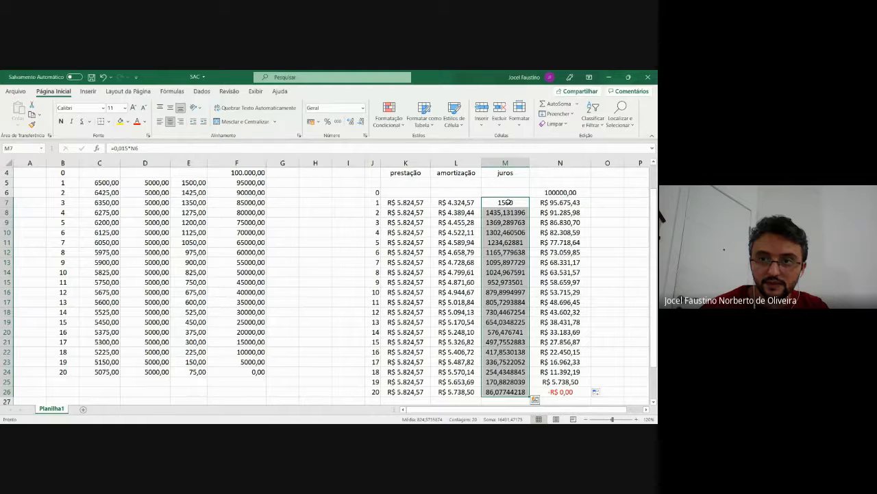
{"action": "key", "text": "Up"}
{"action": "key", "text": "Down"}
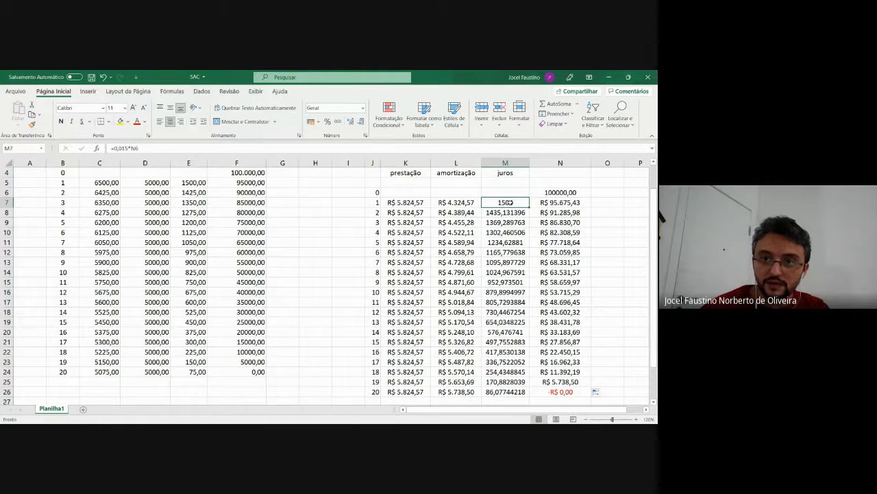
{"action": "key", "text": "F2"}
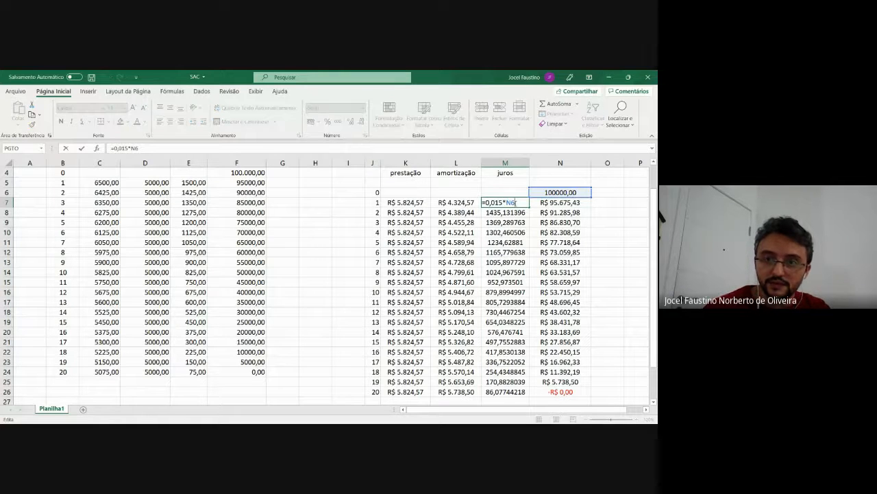
{"action": "key", "text": "Return"}
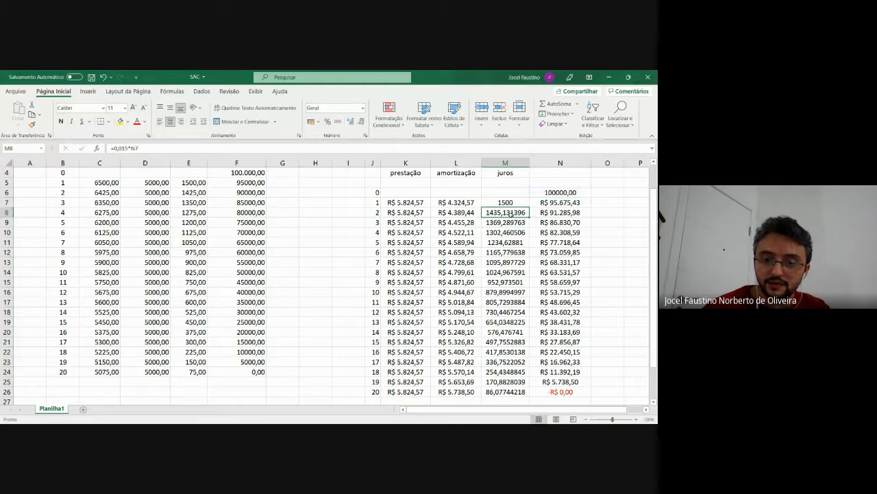
Reduce the juros values in M8:M26 to two decimal places
{"action": "key", "text": "shift+Down"}
{"action": "key", "text": "shift+Down"}
{"action": "key", "text": "shift+Down"}
{"action": "key", "text": "shift+Down"}
{"action": "key", "text": "shift+Down"}
{"action": "key", "text": "shift+Down"}
{"action": "key", "text": "shift+Down"}
{"action": "key", "text": "shift+Down"}
{"action": "key", "text": "shift+Down"}
{"action": "key", "text": "shift+Down"}
{"action": "key", "text": "shift+Down"}
{"action": "key", "text": "shift+Down"}
{"action": "key", "text": "shift+Down"}
{"action": "key", "text": "shift+Down"}
{"action": "key", "text": "shift+Down"}
{"action": "key", "text": "shift+Down"}
{"action": "key", "text": "shift+Down"}
{"action": "key", "text": "shift+Down"}
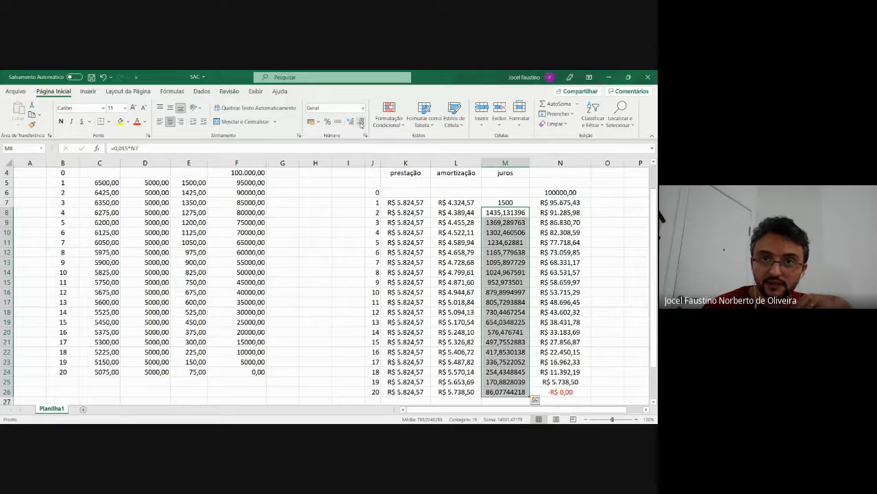
{"action": "left_click", "coordinate": [360, 122]}
{"action": "left_click", "coordinate": [361, 122]}
{"action": "left_click", "coordinate": [360, 122]}
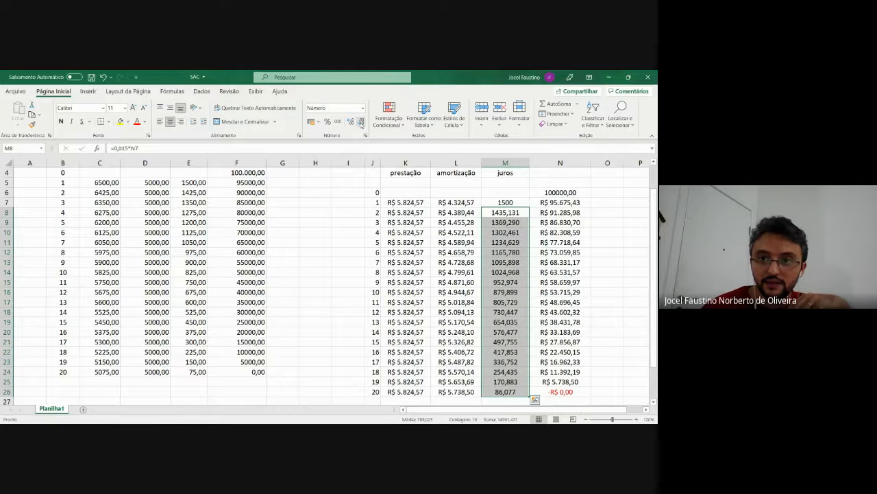
{"action": "left_click", "coordinate": [361, 122]}
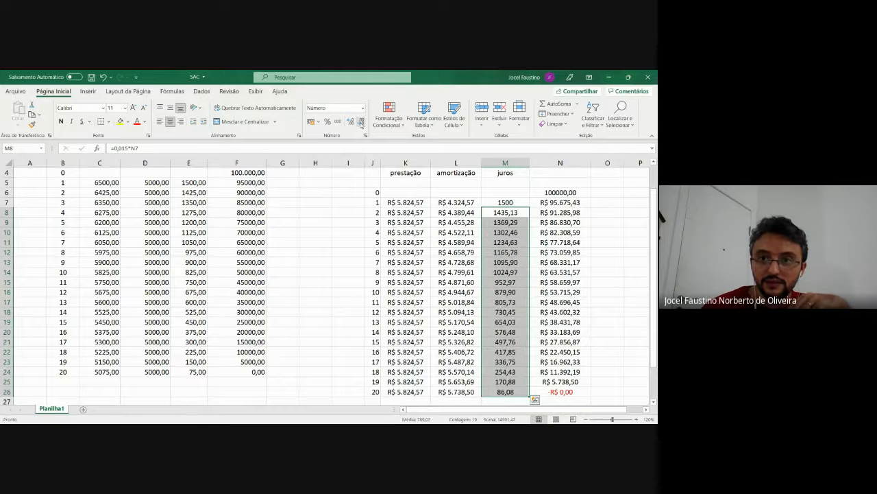
{"action": "left_click", "coordinate": [635, 250]}
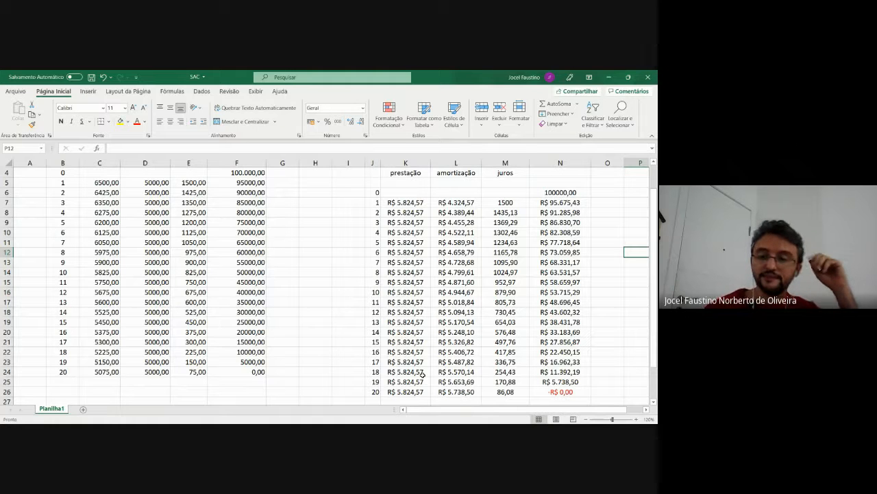
Check the final debt formula in cell N26 and save the SAC workbook
{"action": "left_click", "coordinate": [561, 393]}
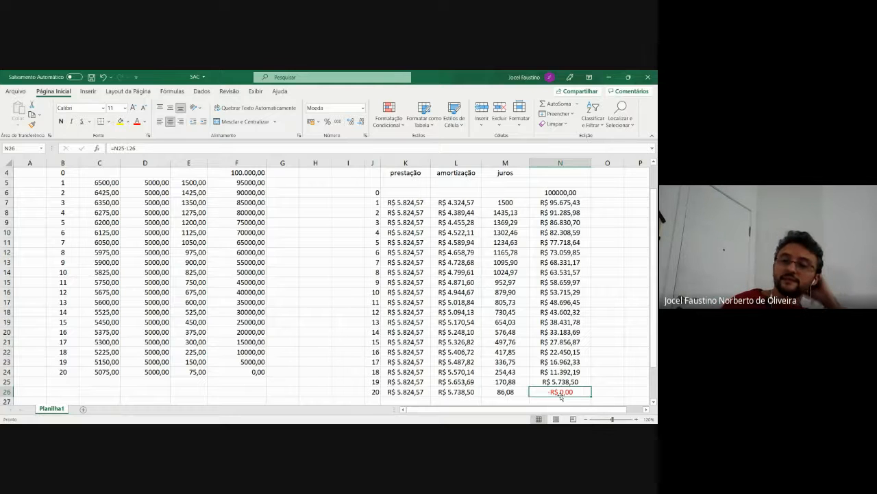
{"action": "left_click", "coordinate": [94, 78]}
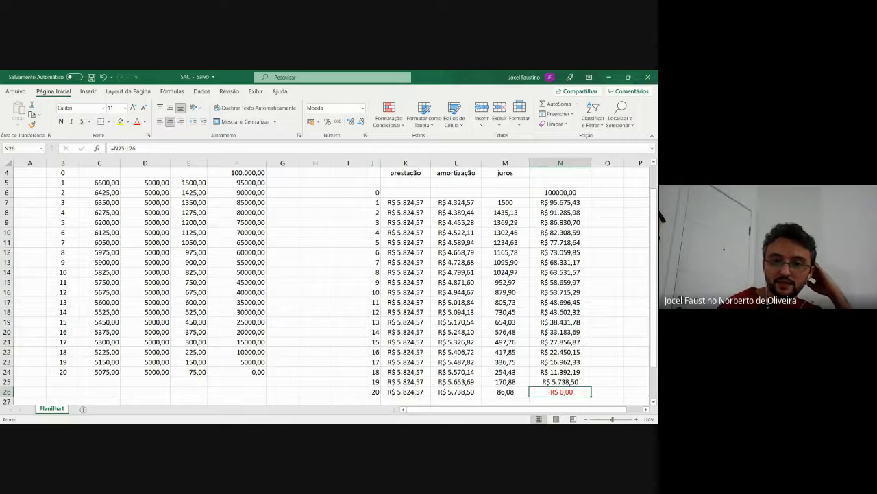